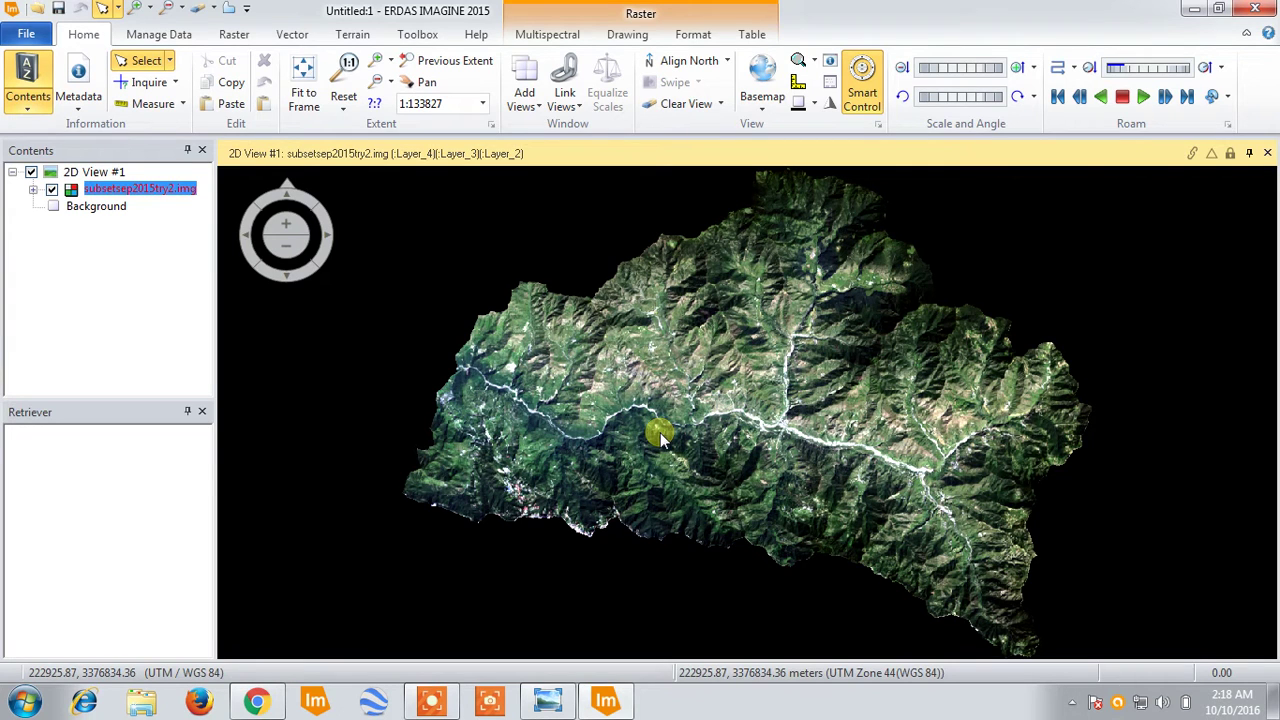
# Examine the terrain, rivers and vegetation across the subsetsep2015try2.img satellite image.
pyautogui.moveTo(345, 177)
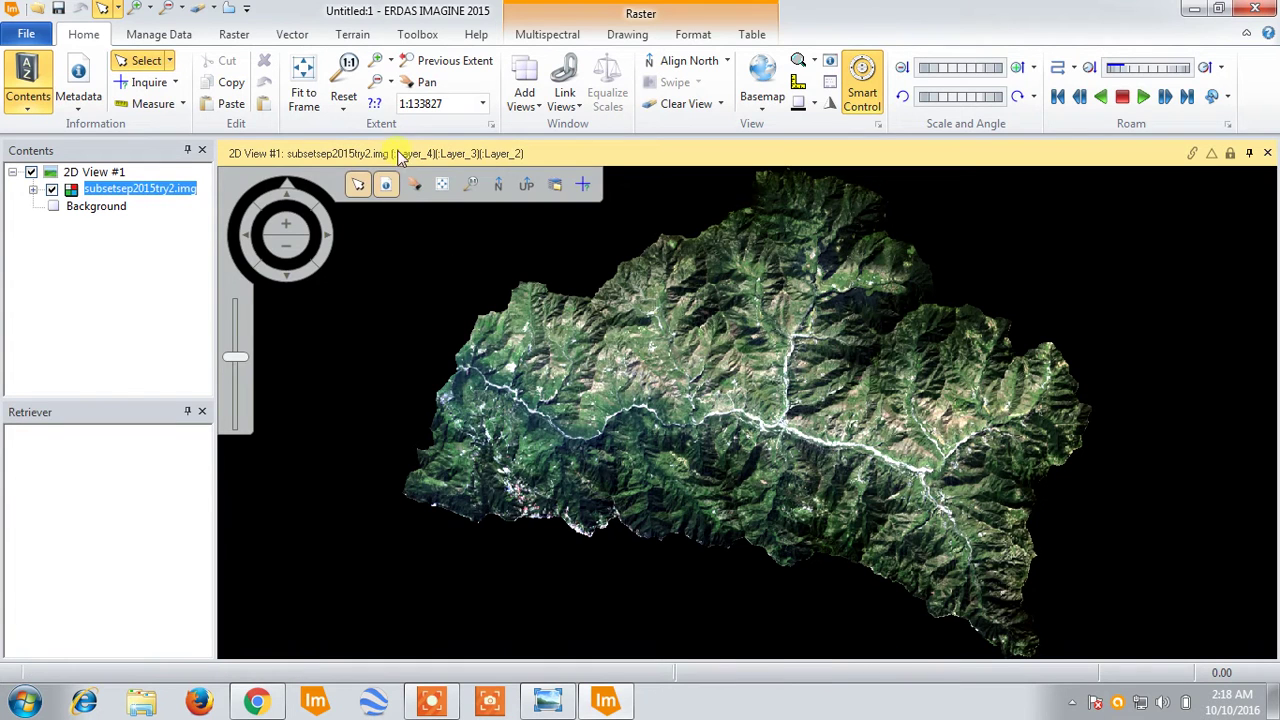
pyautogui.click(414, 185)
pyautogui.moveTo(725, 372); pyautogui.dragTo(655, 408)
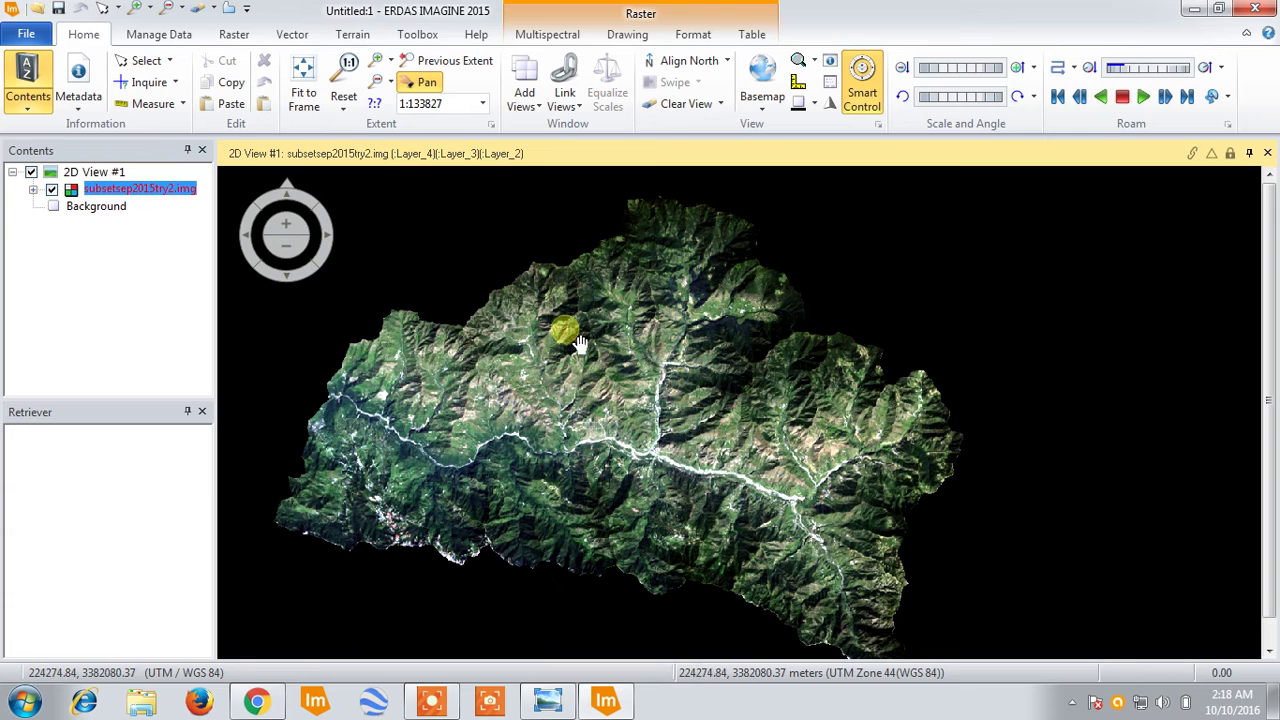
pyautogui.moveTo(577, 341); pyautogui.dragTo(604, 377)
pyautogui.moveTo(477, 447); pyautogui.dragTo(557, 418)
pyautogui.moveTo(655, 357); pyautogui.dragTo(552, 385)
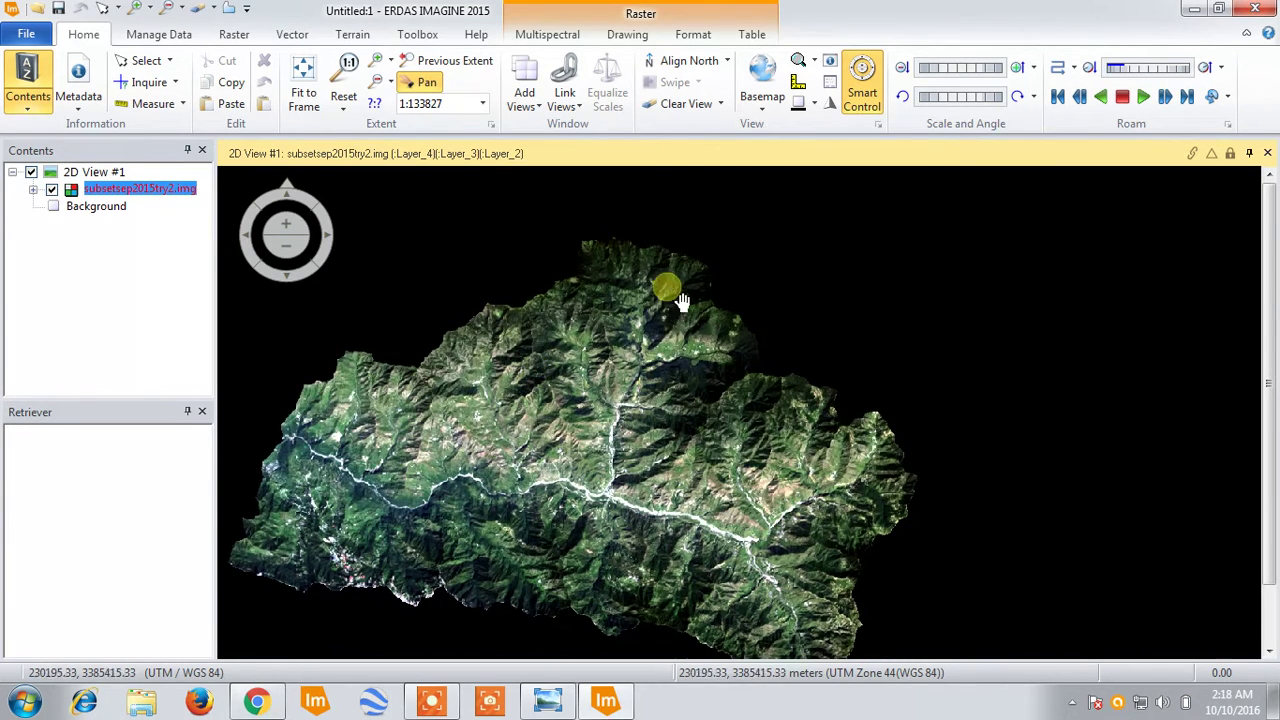
pyautogui.moveTo(598, 327); pyautogui.dragTo(607, 360)
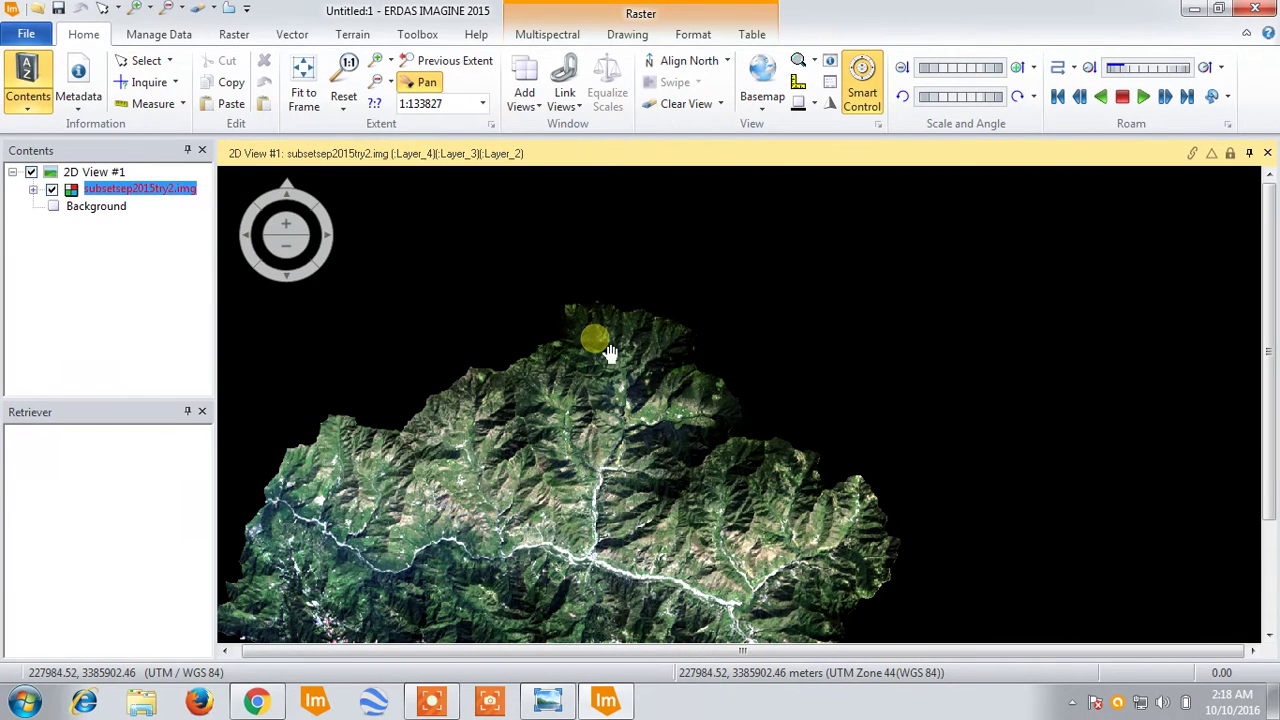
pyautogui.moveTo(512, 472); pyautogui.dragTo(567, 392)
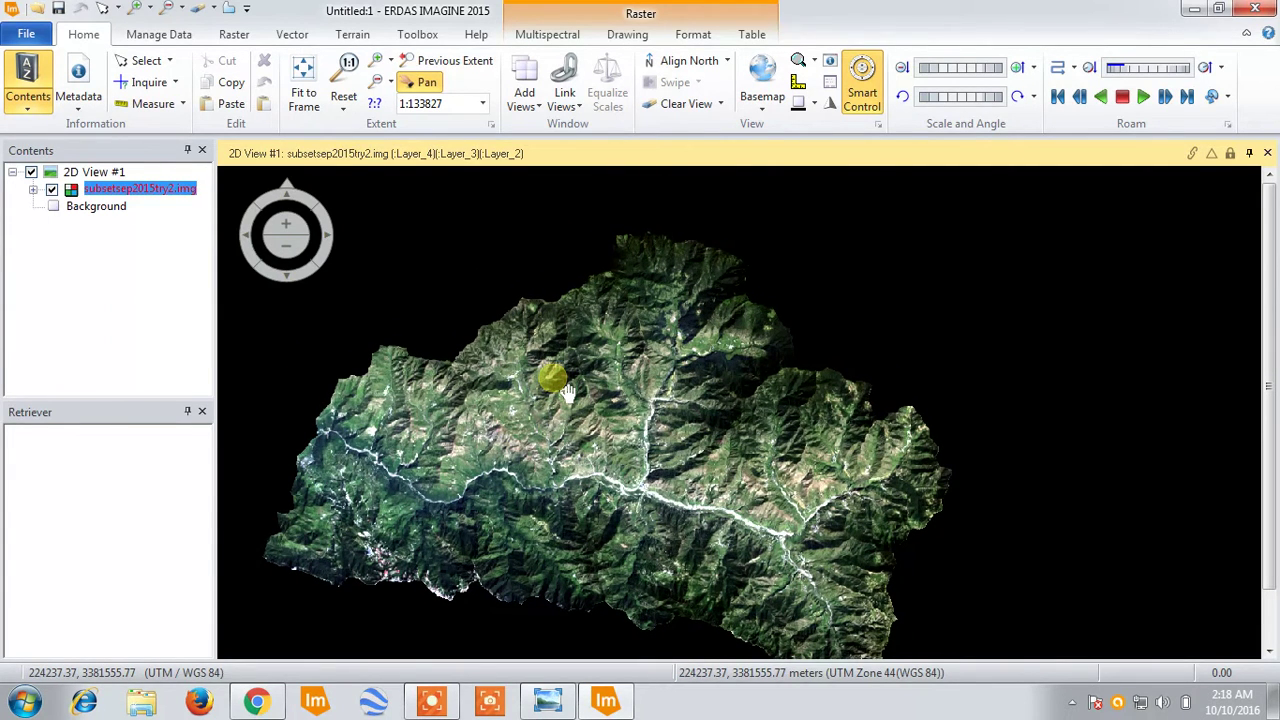
pyautogui.moveTo(567, 392)
pyautogui.mouseDown()
pyautogui.moveTo(581, 414)
pyautogui.moveTo(579, 377)
pyautogui.mouseUp()
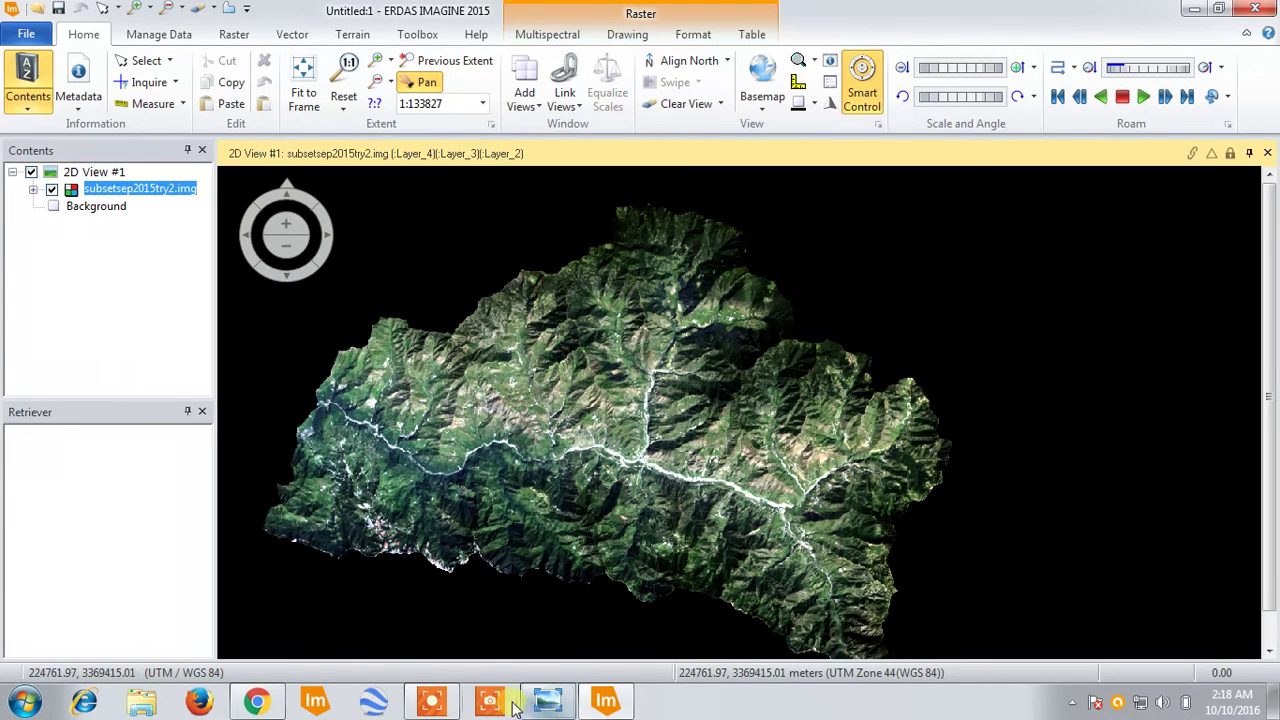
pyautogui.click(432, 702)
pyautogui.click(660, 670)
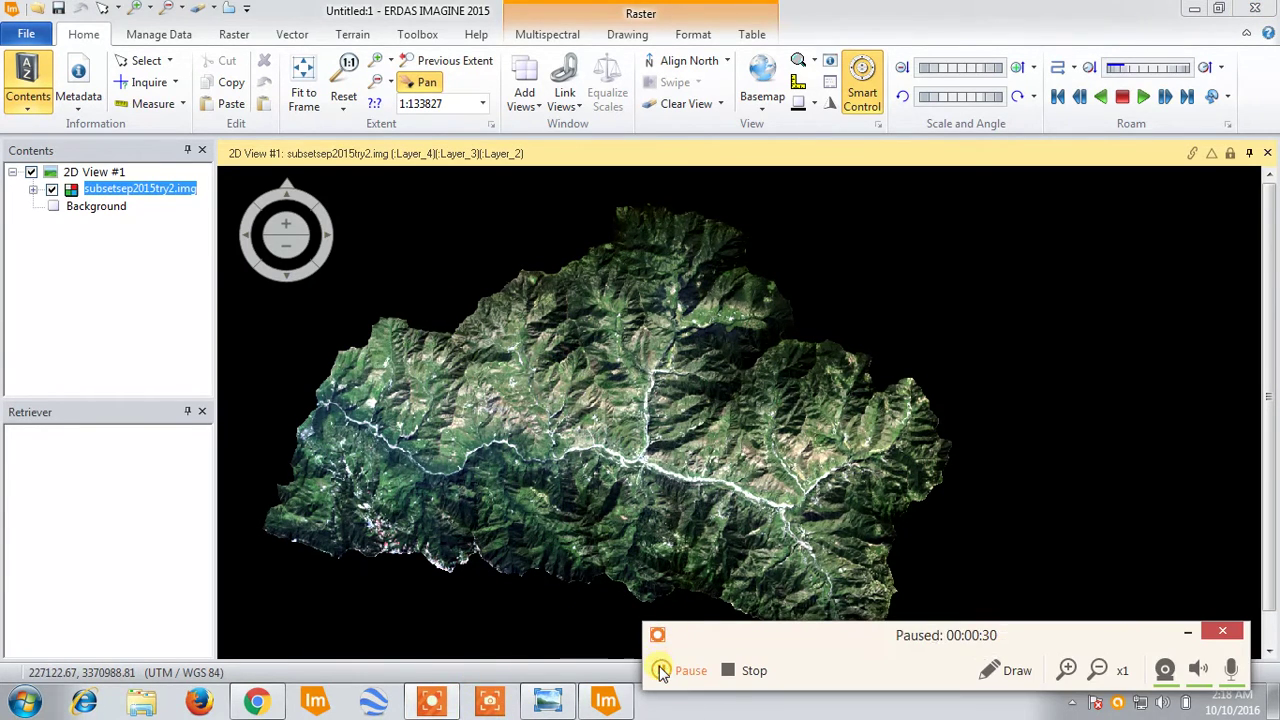
pyautogui.moveTo(517, 551); pyautogui.dragTo(513, 425)
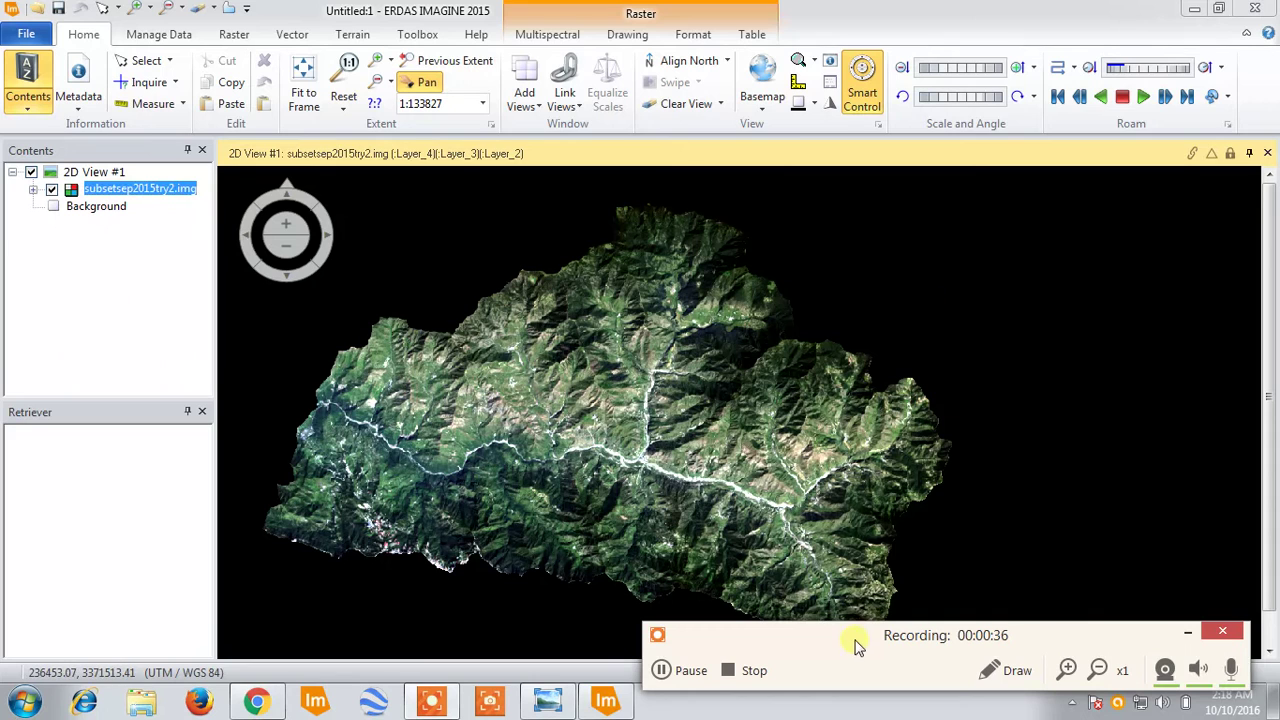
pyautogui.moveTo(857, 645); pyautogui.dragTo(880, 705)
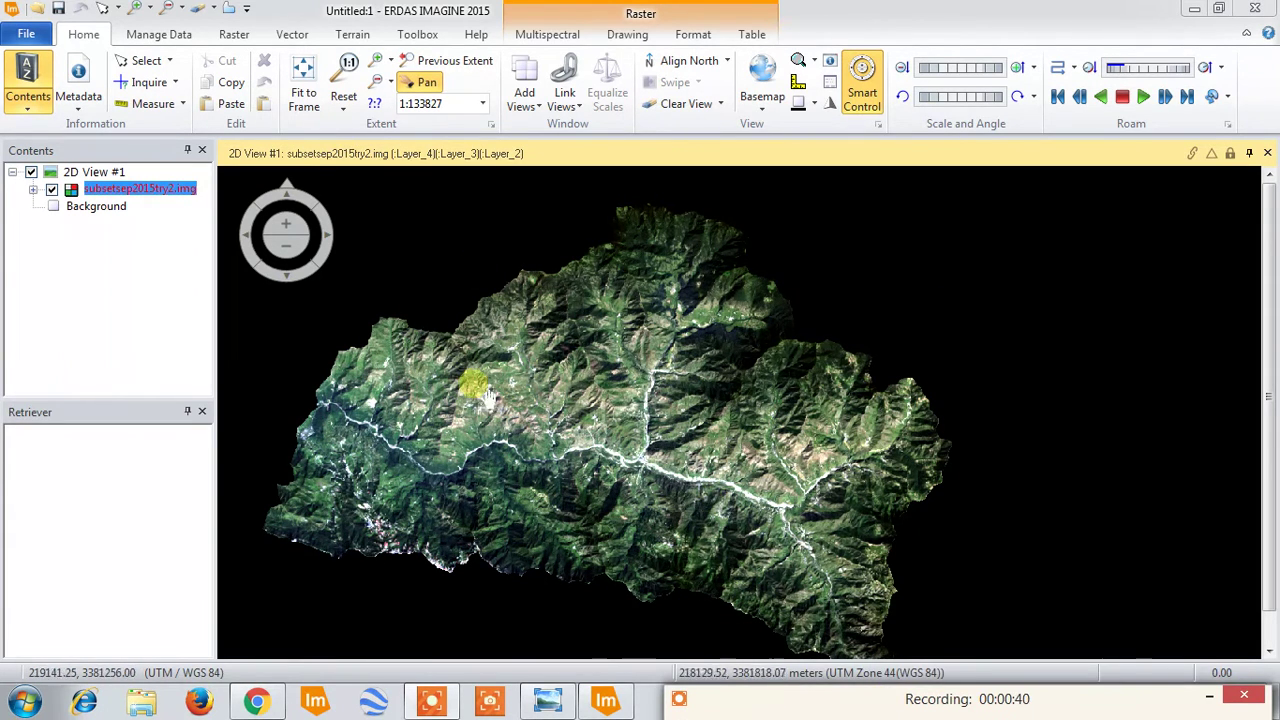
pyautogui.moveTo(455, 357); pyautogui.dragTo(544, 346)
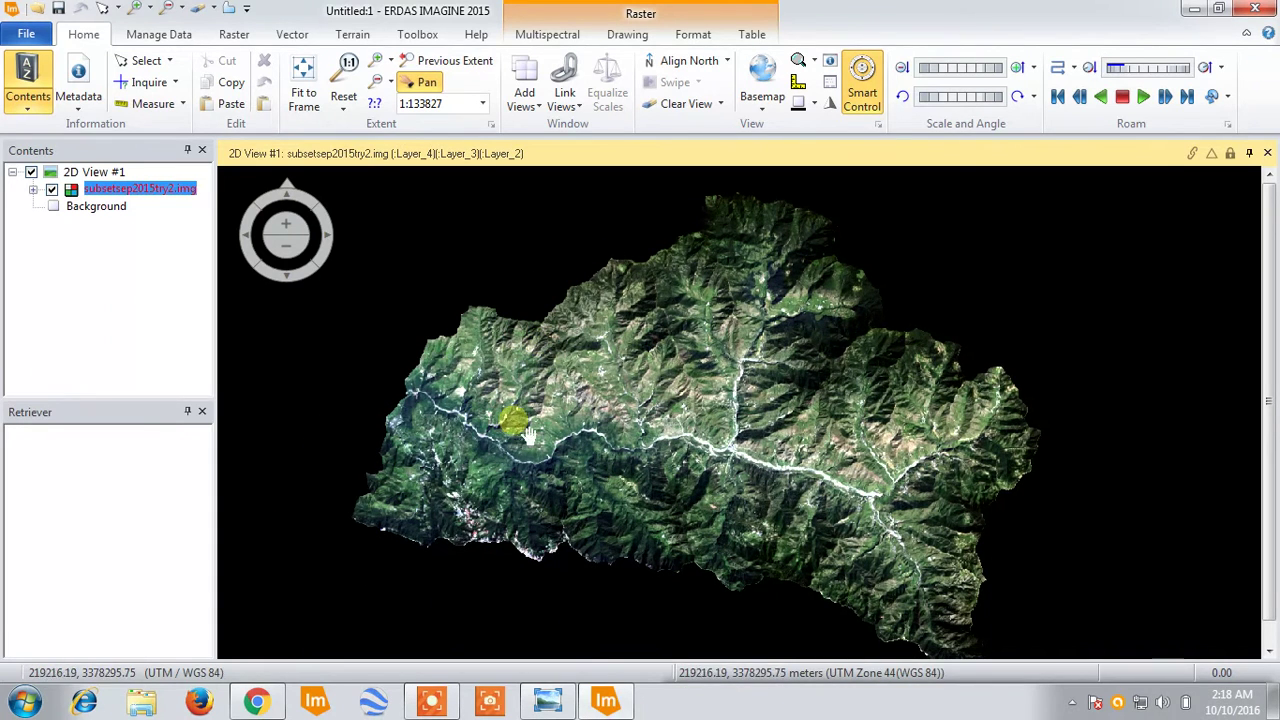
pyautogui.moveTo(750, 346); pyautogui.dragTo(674, 303)
pyautogui.moveTo(340, 172)
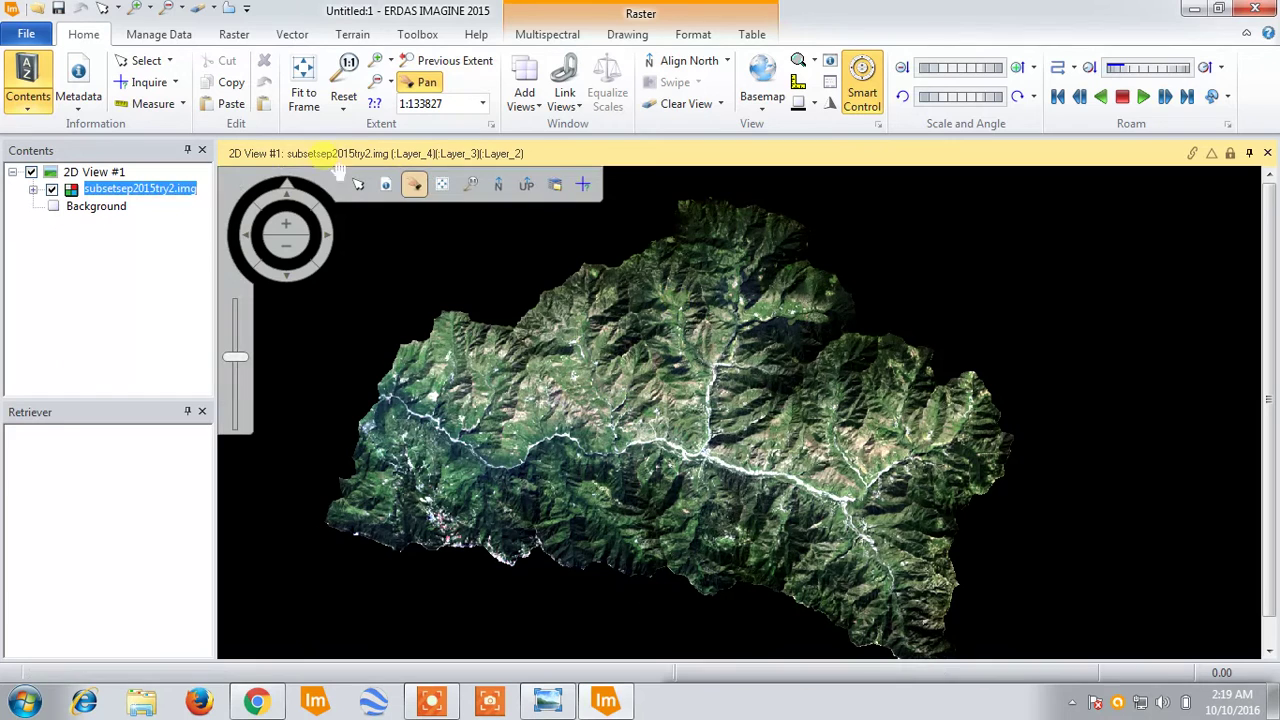
# Review the list of supervised classification tools available for raster data.
pyautogui.click(234, 35)
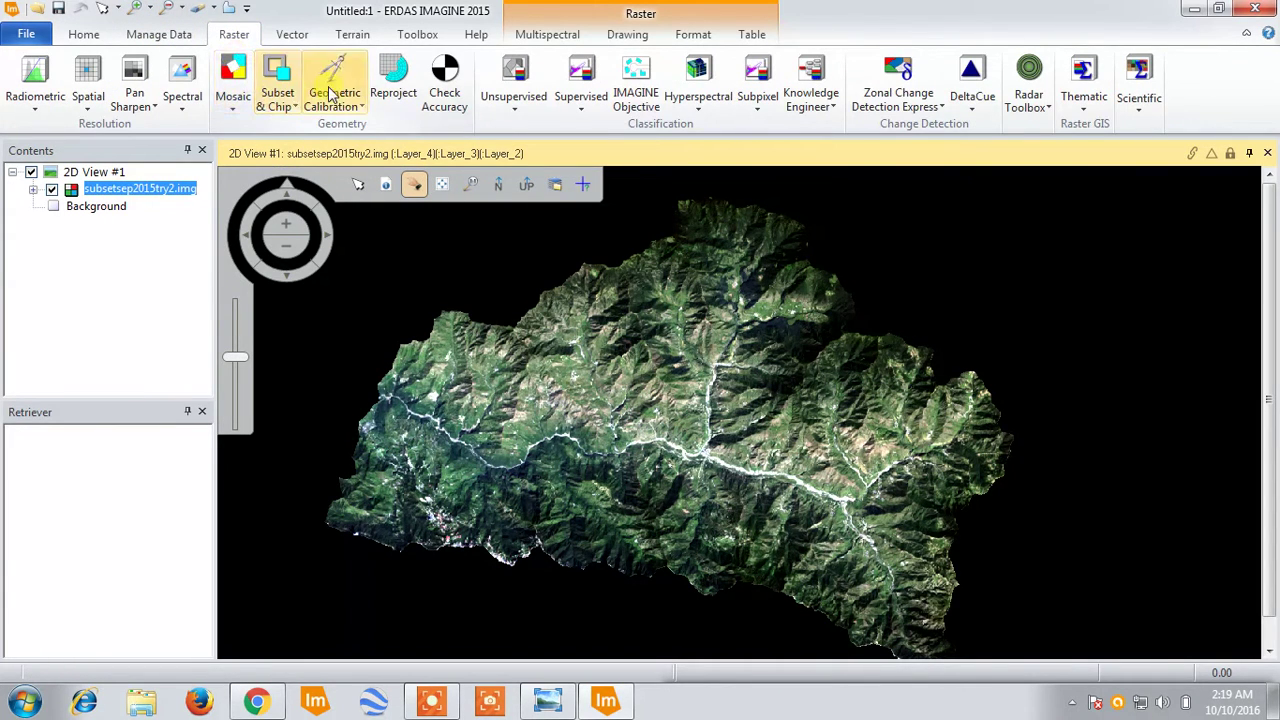
pyautogui.click(568, 94)
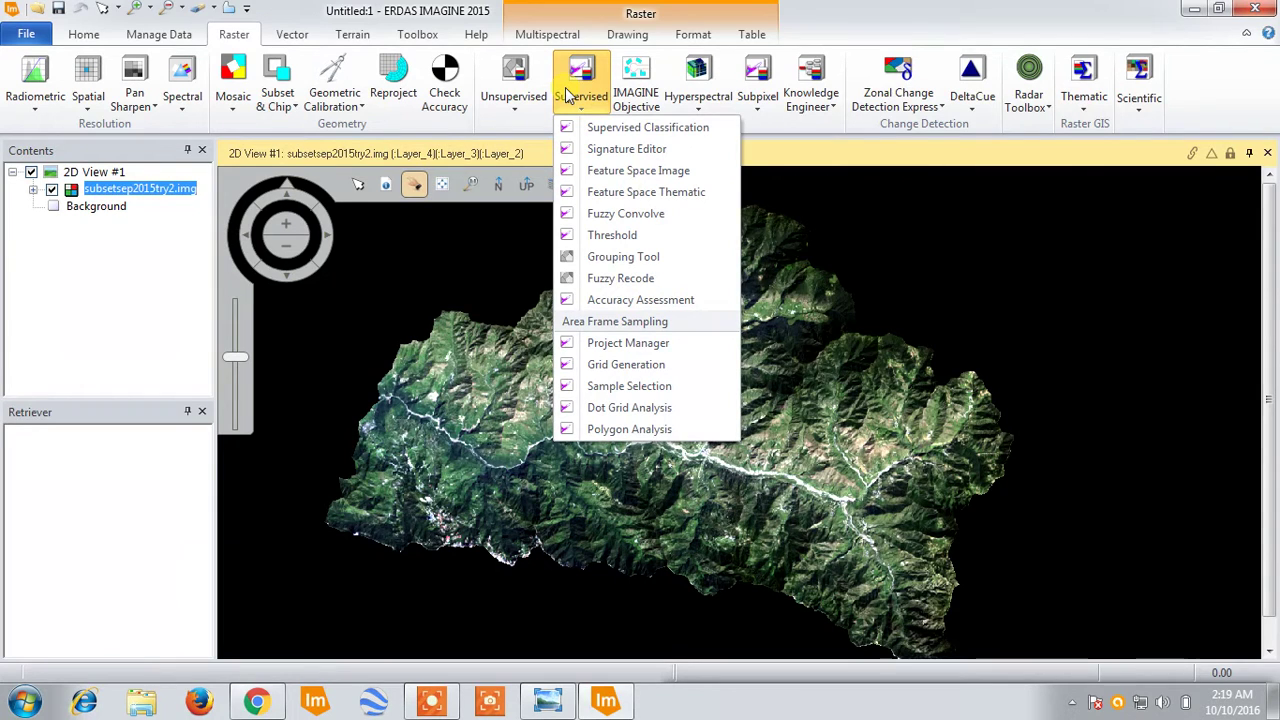
pyautogui.click(871, 434)
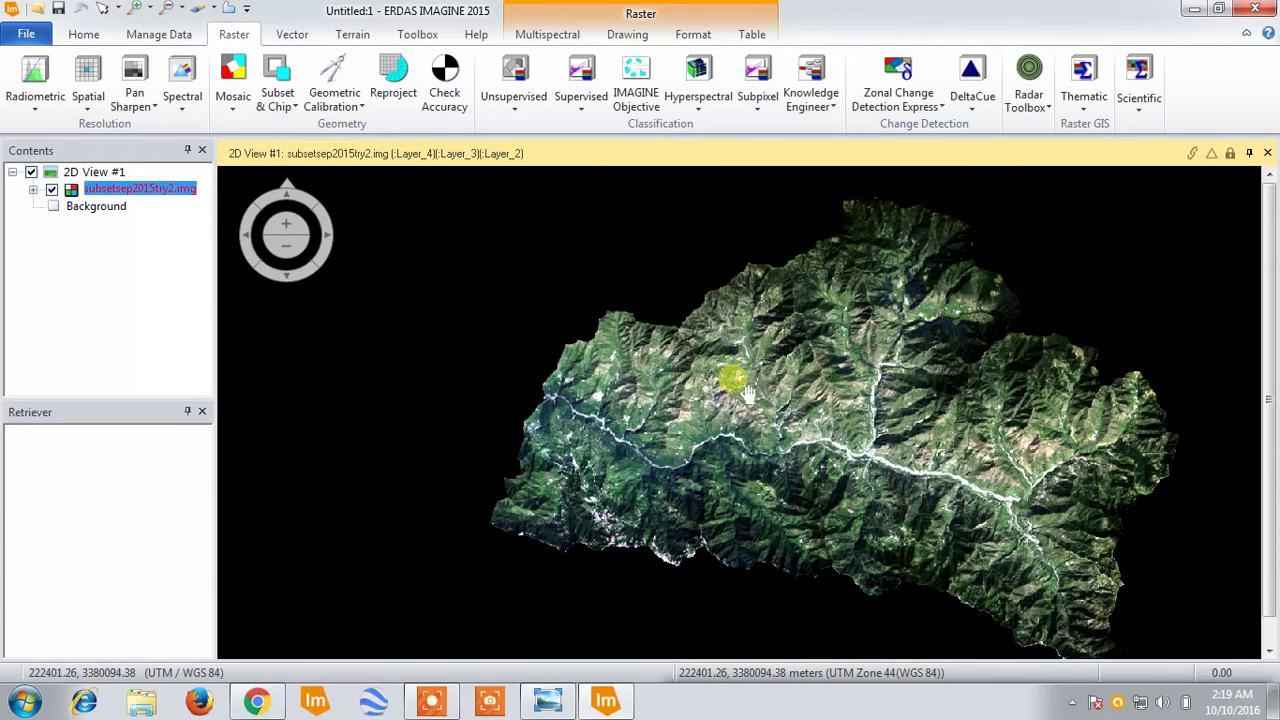
pyautogui.moveTo(775, 405); pyautogui.dragTo(690, 410)
pyautogui.moveTo(745, 375); pyautogui.dragTo(700, 425)
pyautogui.moveTo(740, 286); pyautogui.dragTo(729, 297)
pyautogui.moveTo(748, 404); pyautogui.dragTo(556, 328)
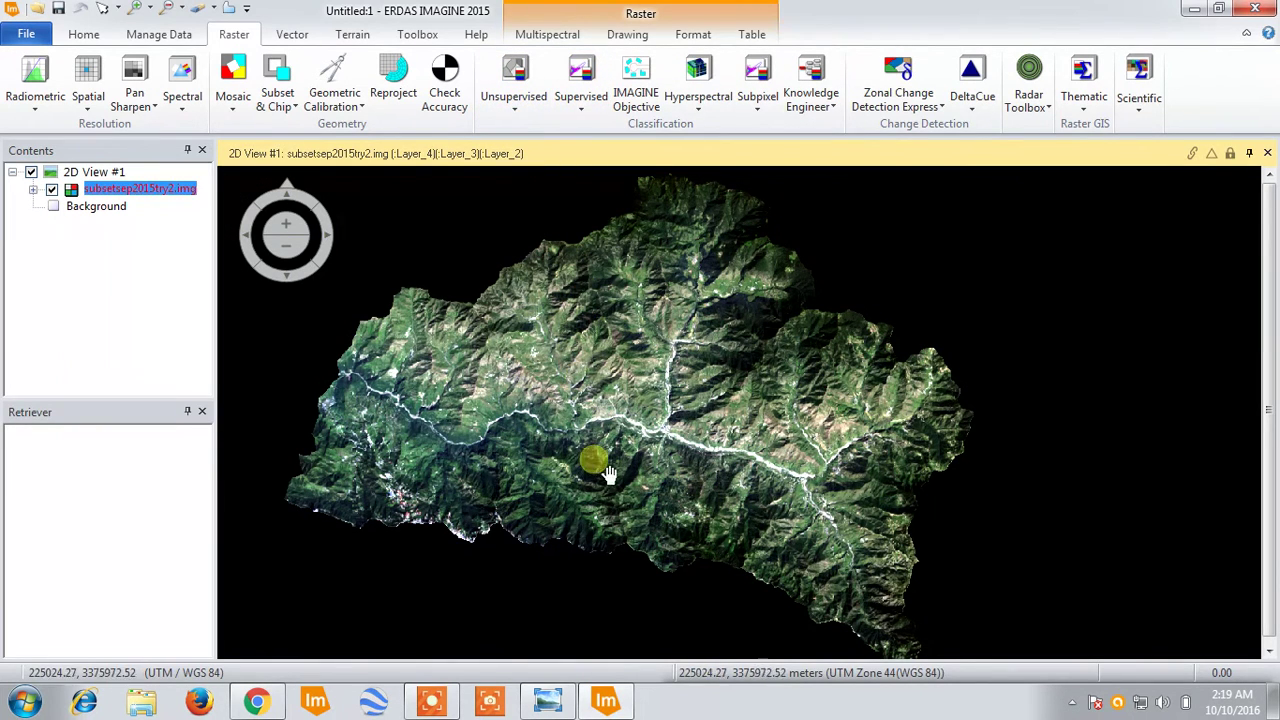
pyautogui.moveTo(593, 369); pyautogui.dragTo(591, 391)
pyautogui.moveTo(625, 336); pyautogui.dragTo(604, 358)
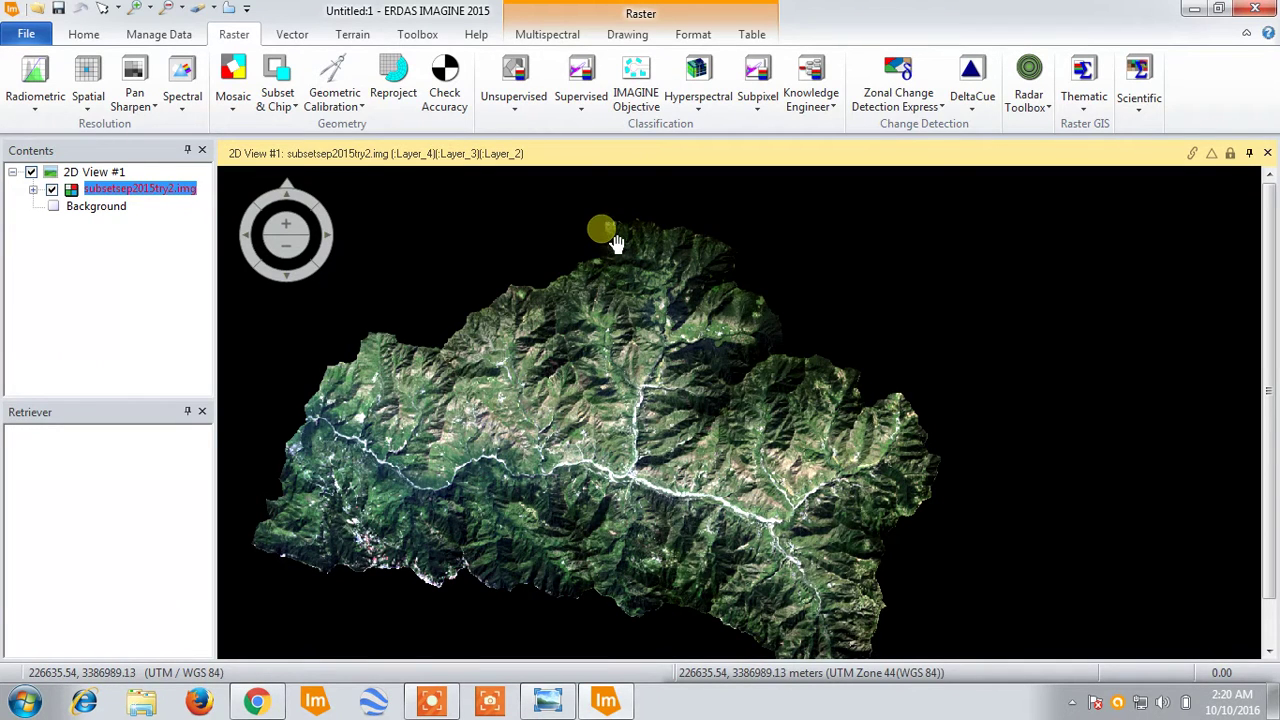
# Open the Signature Editor for supervised classification and minimize its window so the satellite image is unobstructed.
pyautogui.click(581, 109)
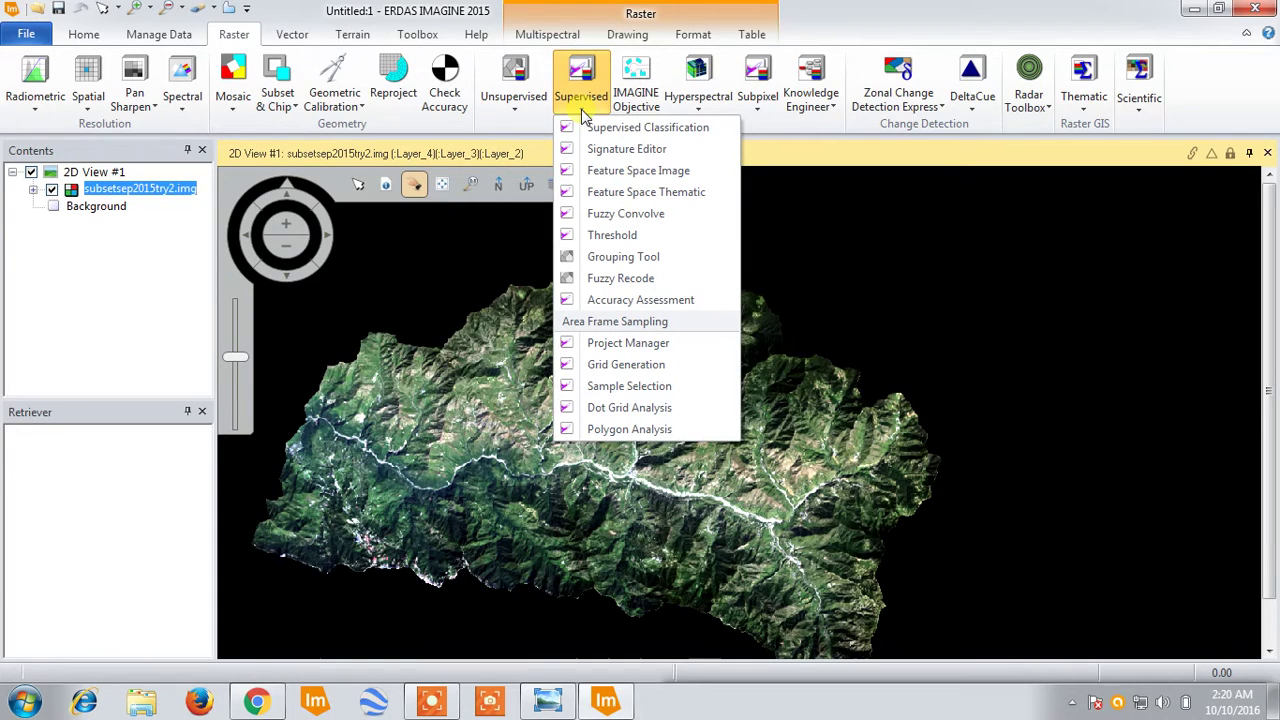
pyautogui.click(624, 149)
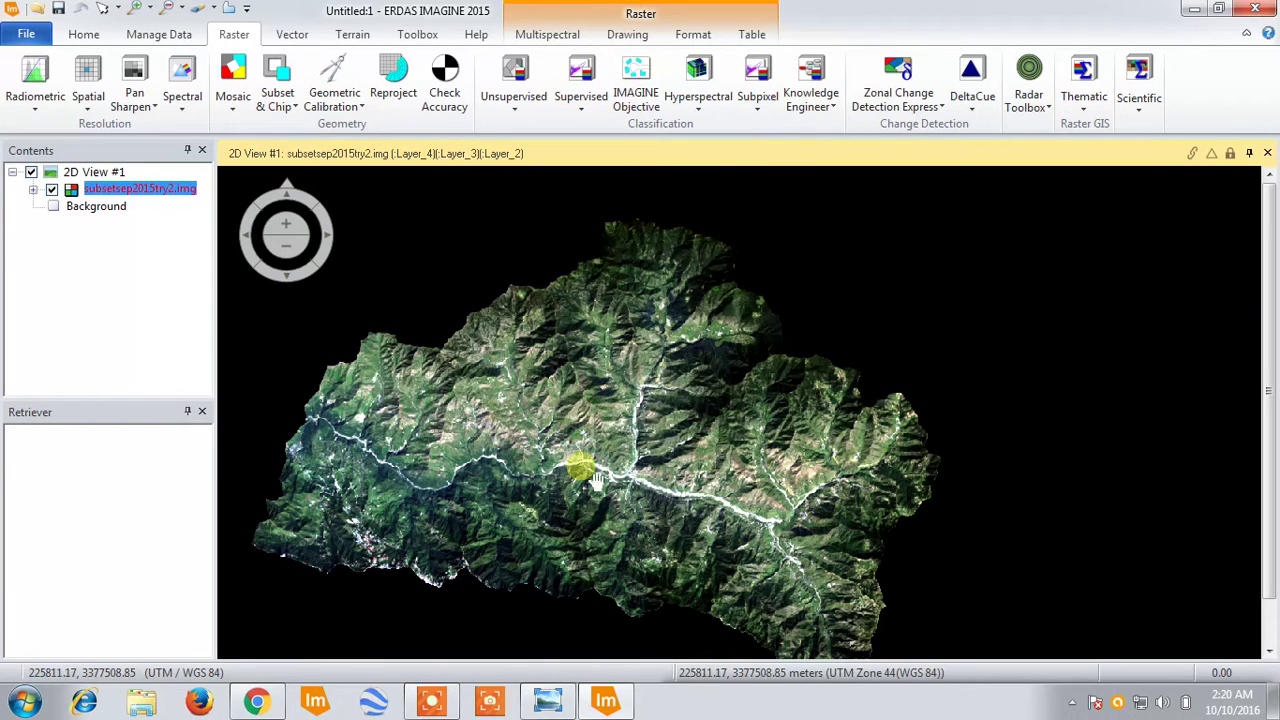
pyautogui.moveTo(564, 406); pyautogui.dragTo(583, 406)
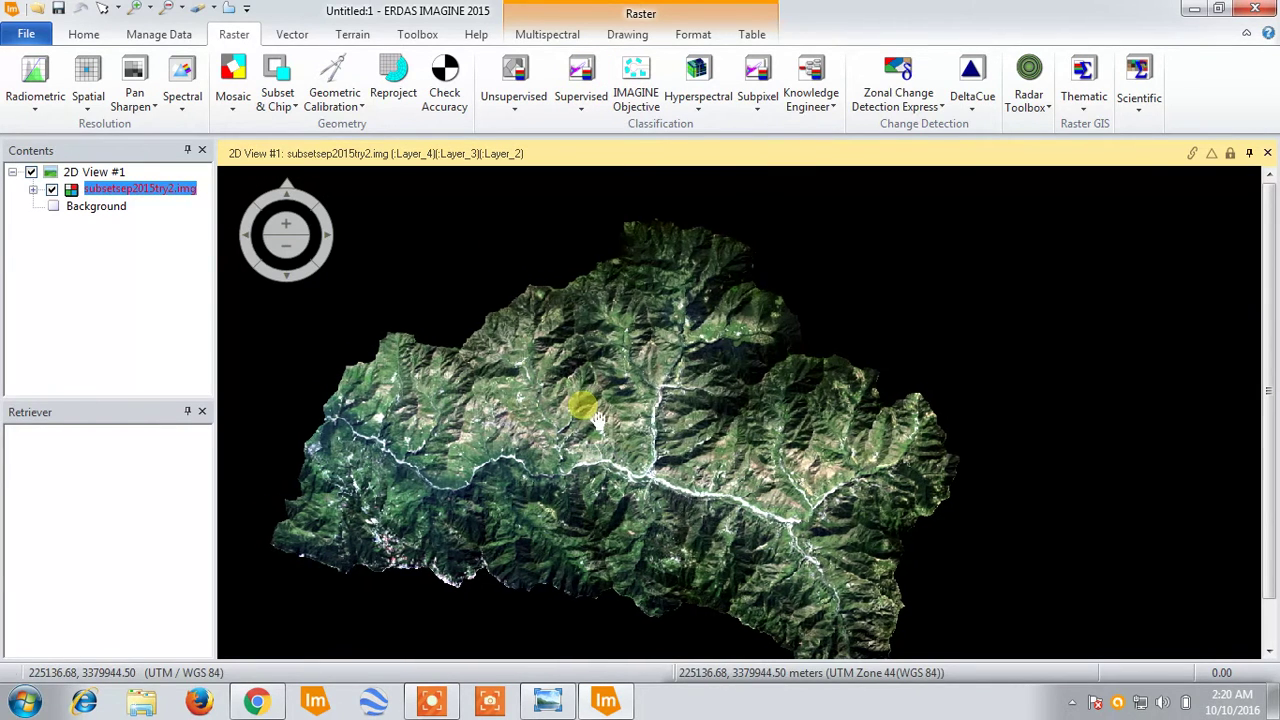
pyautogui.click(630, 40)
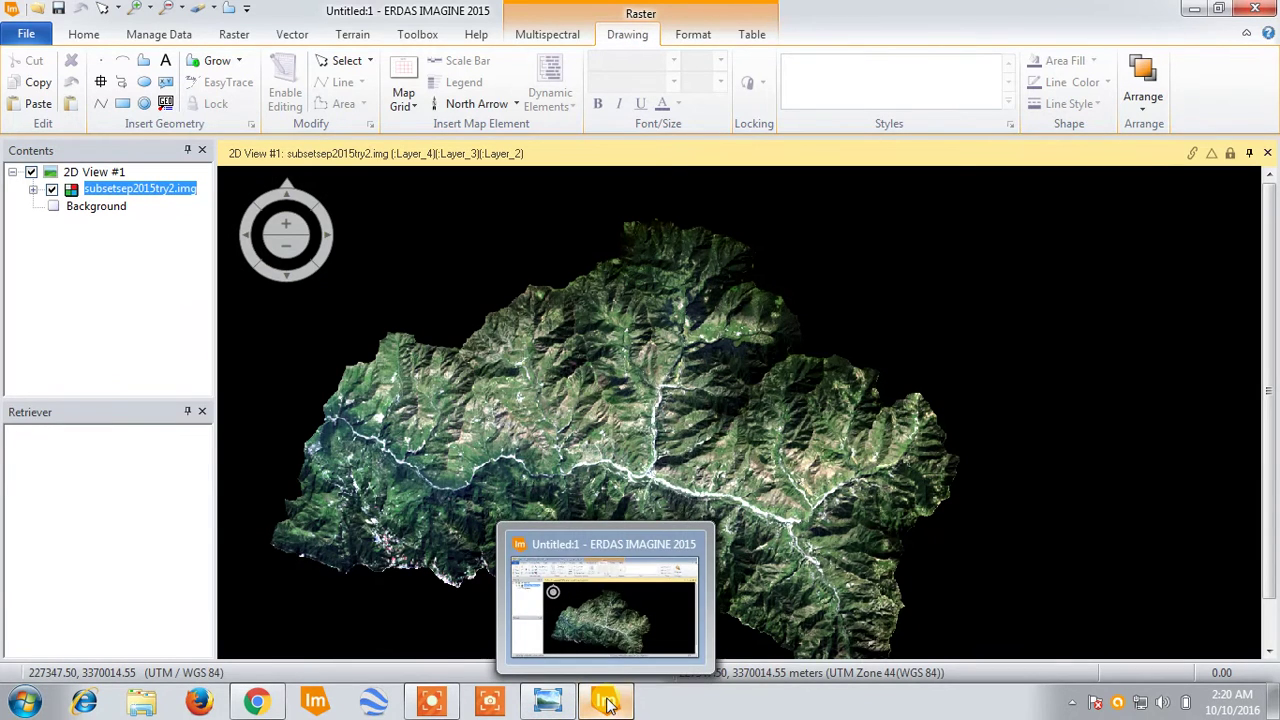
pyautogui.click(452, 708)
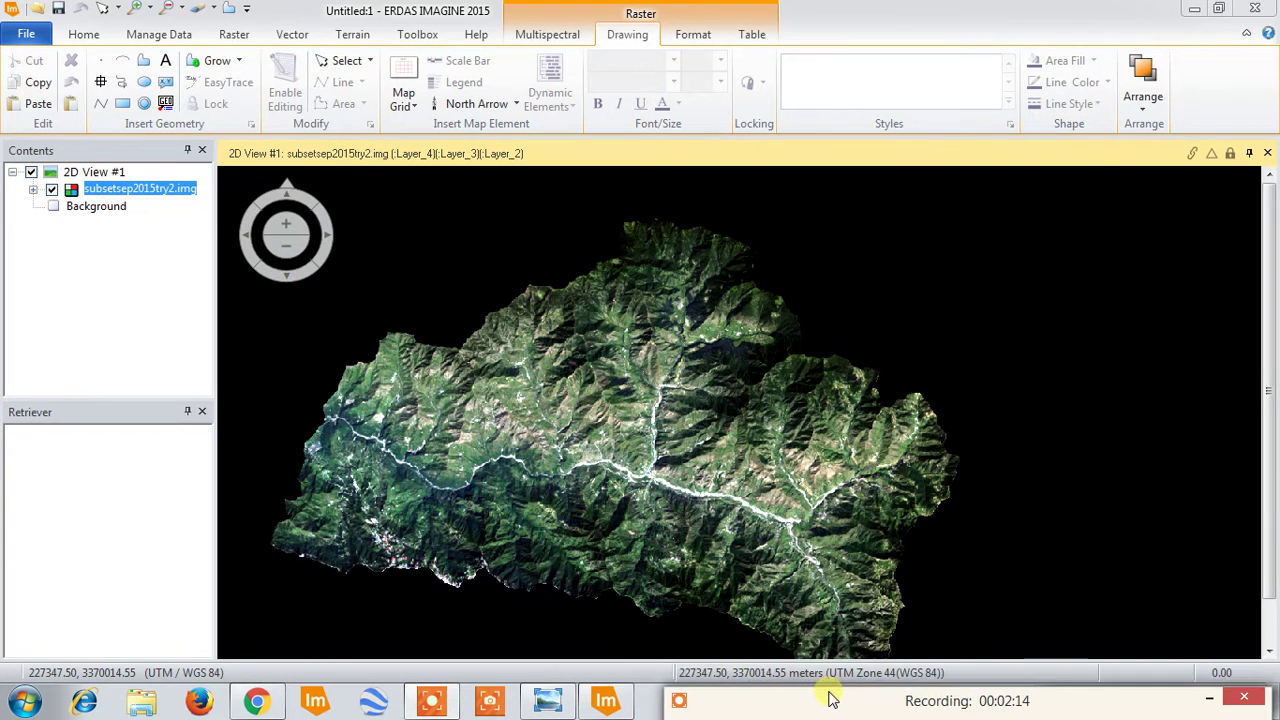
pyautogui.click(664, 695)
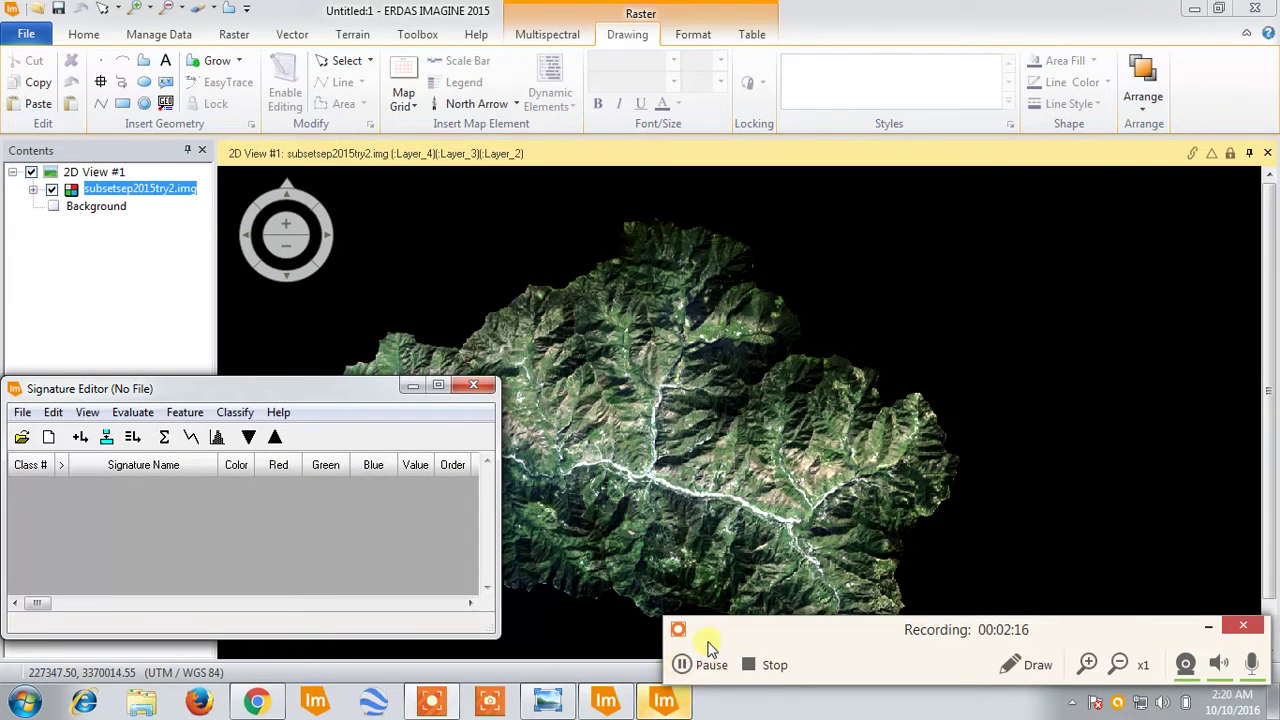
pyautogui.click(410, 386)
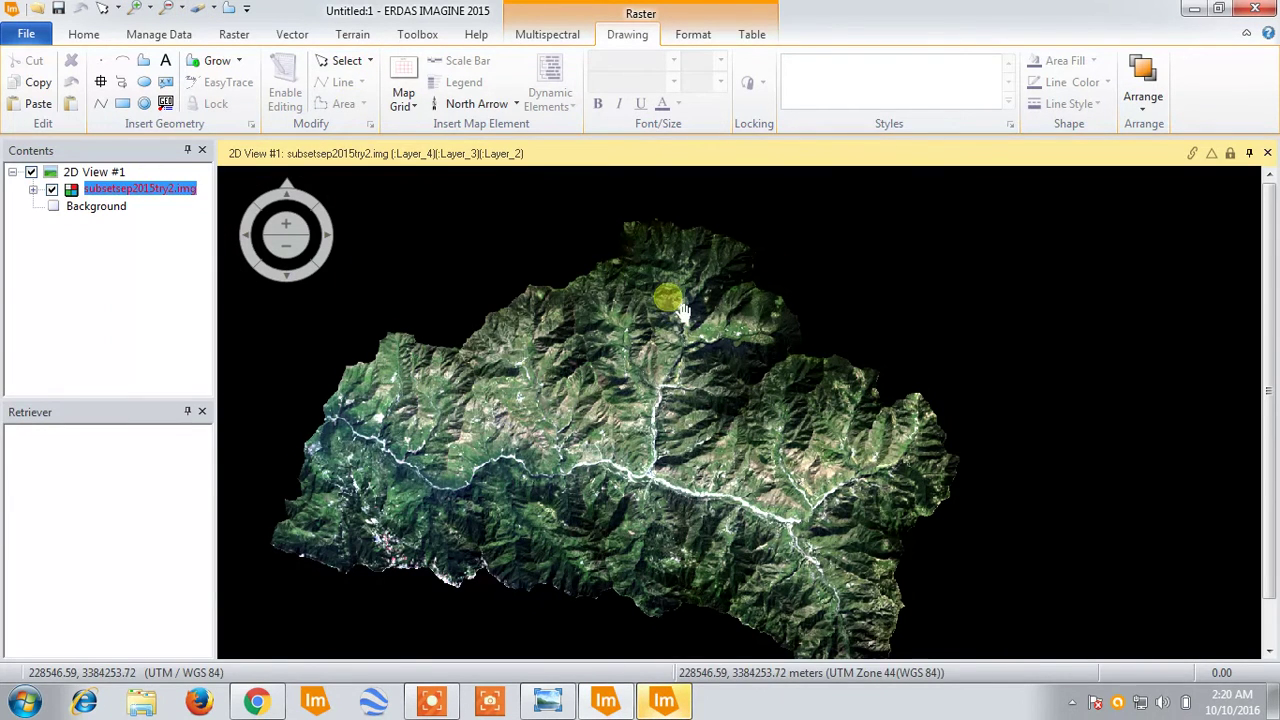
# Draw a small four-sided polygon AOI over the dark green slope at the eastern side of the image's northern lobe.
pyautogui.moveTo(675, 305); pyautogui.dragTo(630, 372)
pyautogui.scroll(3, 641, 331)
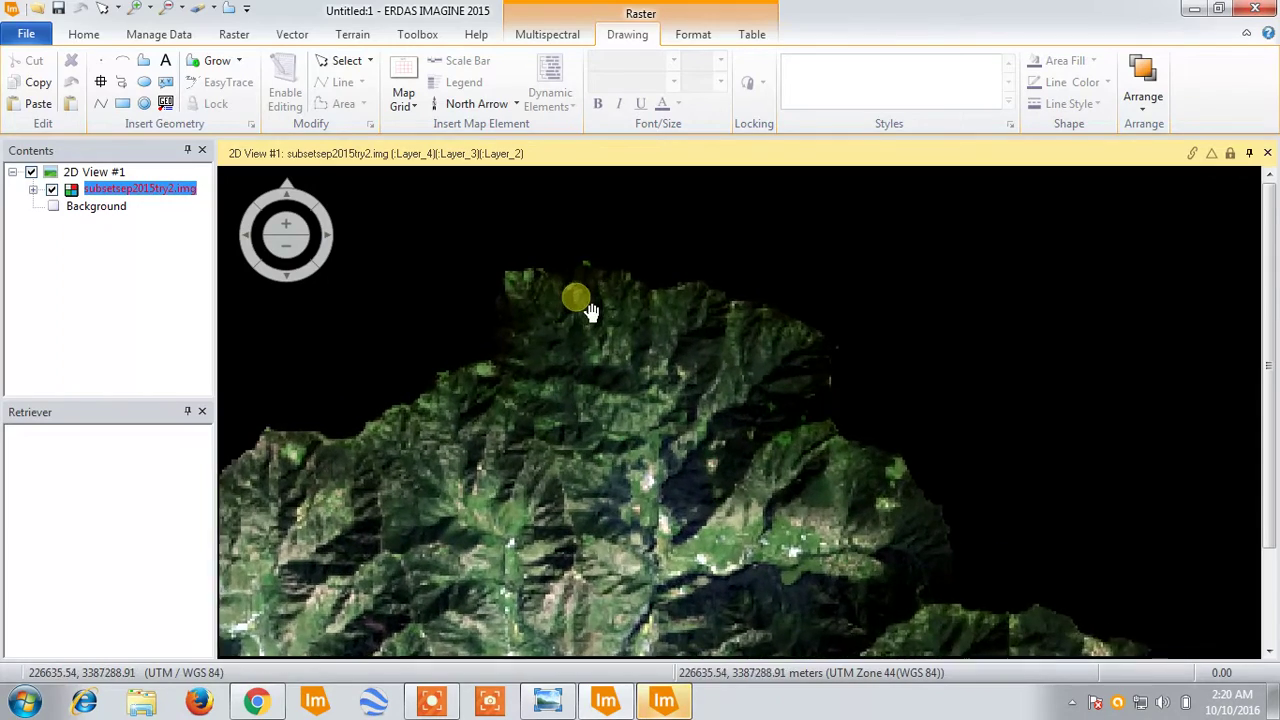
pyautogui.scroll(5, 570, 380)
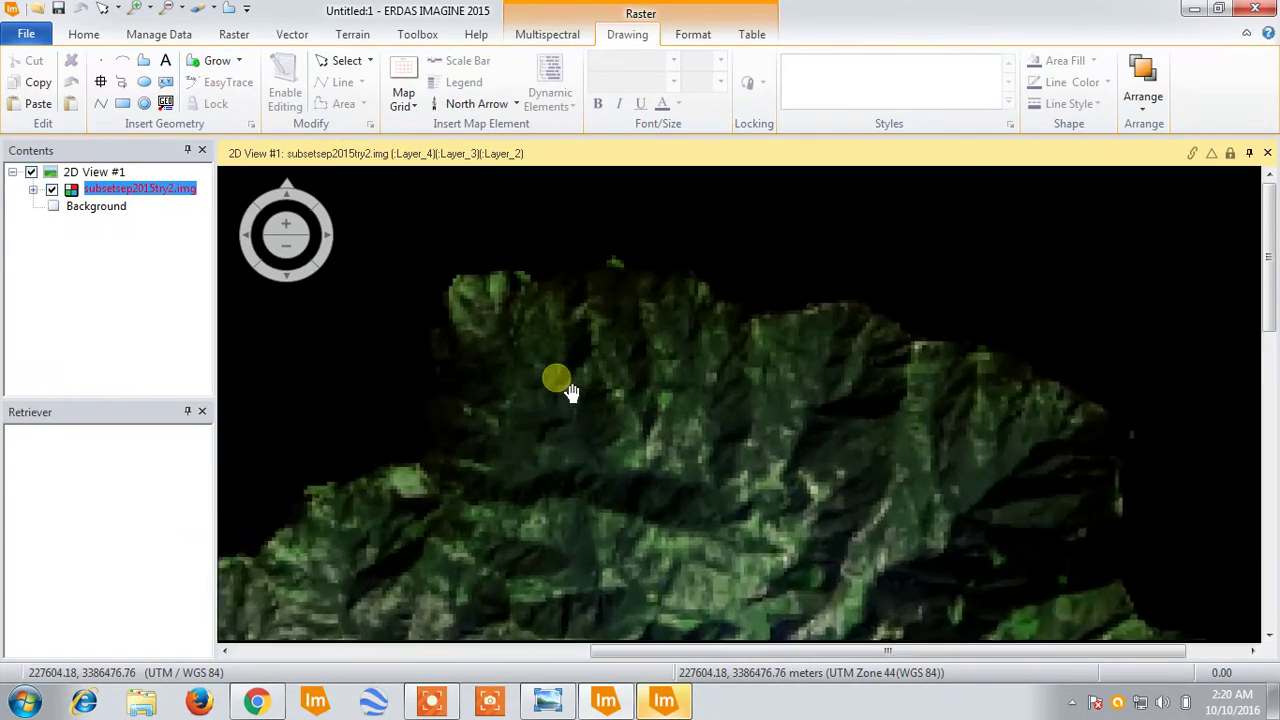
pyautogui.scroll(-6, 597, 445)
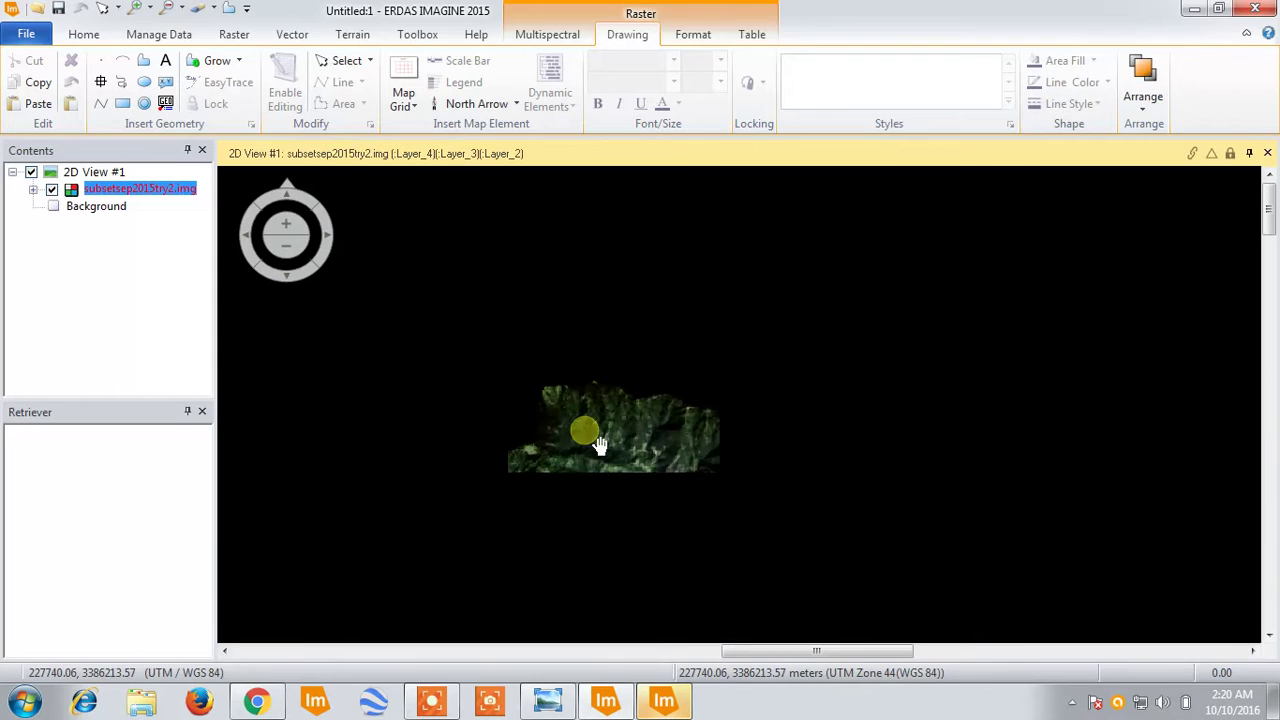
pyautogui.moveTo(591, 470); pyautogui.dragTo(581, 421)
pyautogui.moveTo(316, 234)
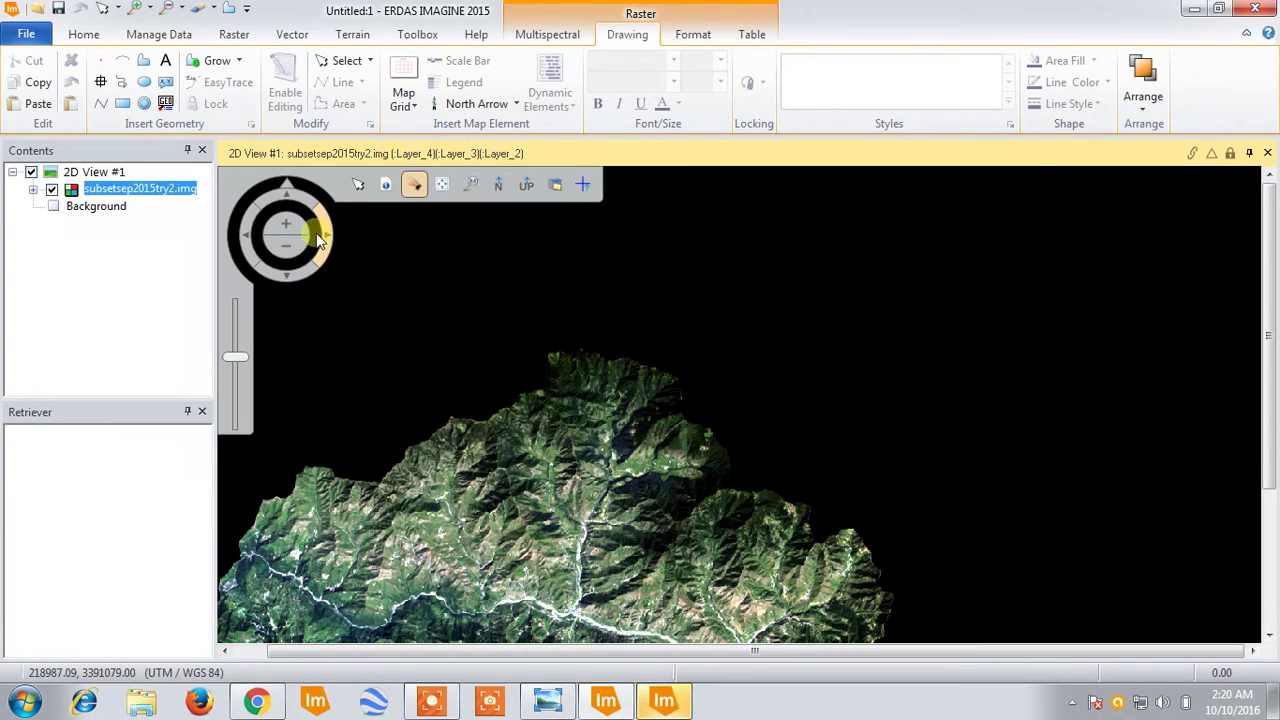
pyautogui.click(145, 62)
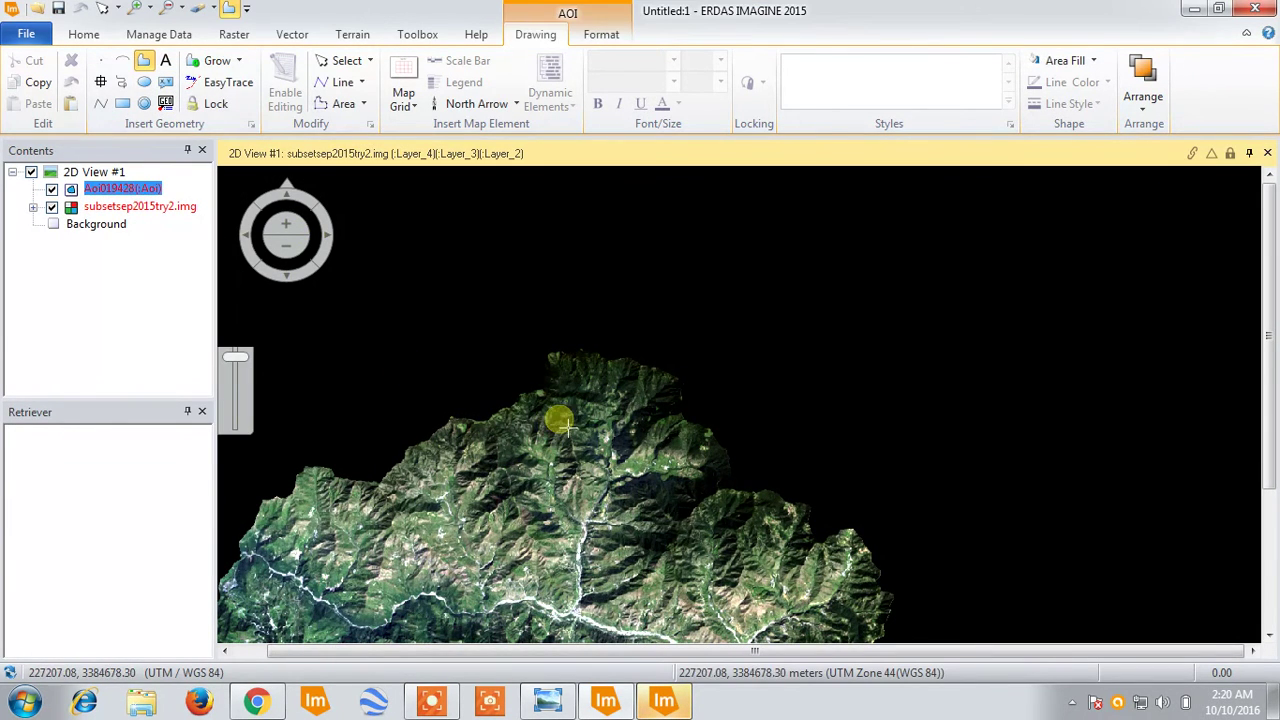
pyautogui.scroll(2, 570, 408)
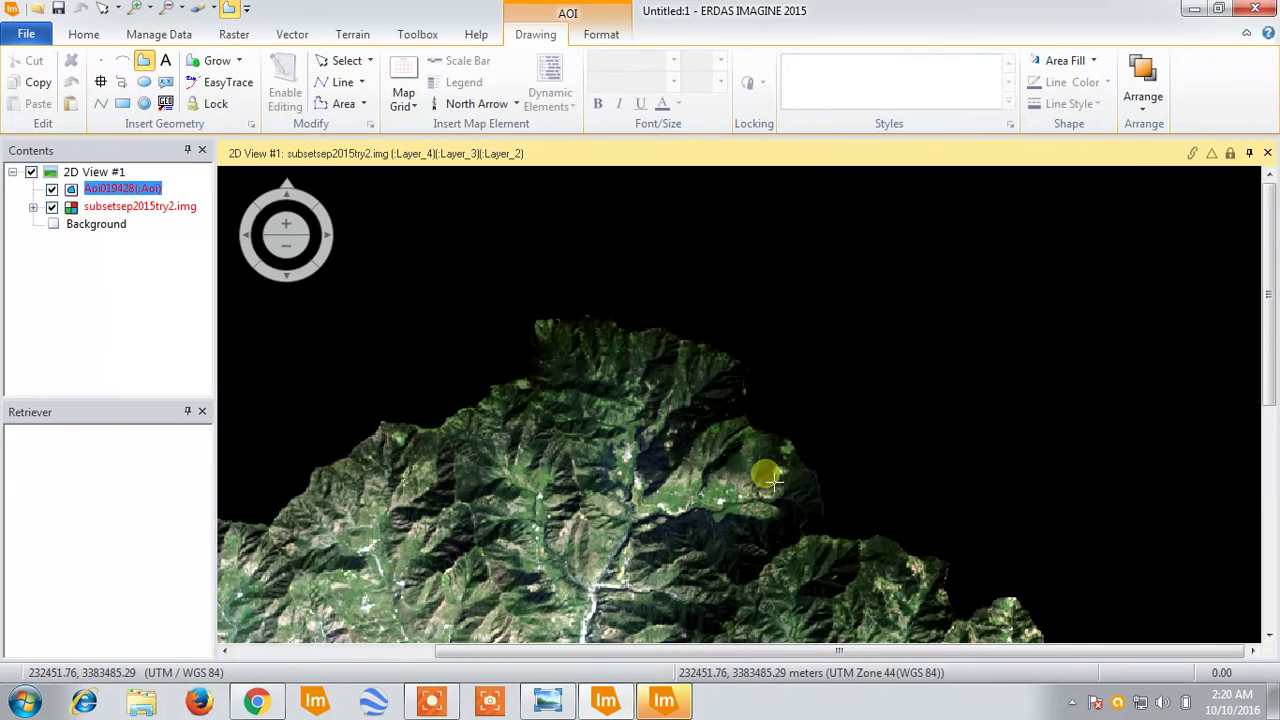
pyautogui.scroll(2, 766, 477)
pyautogui.click(712, 444)
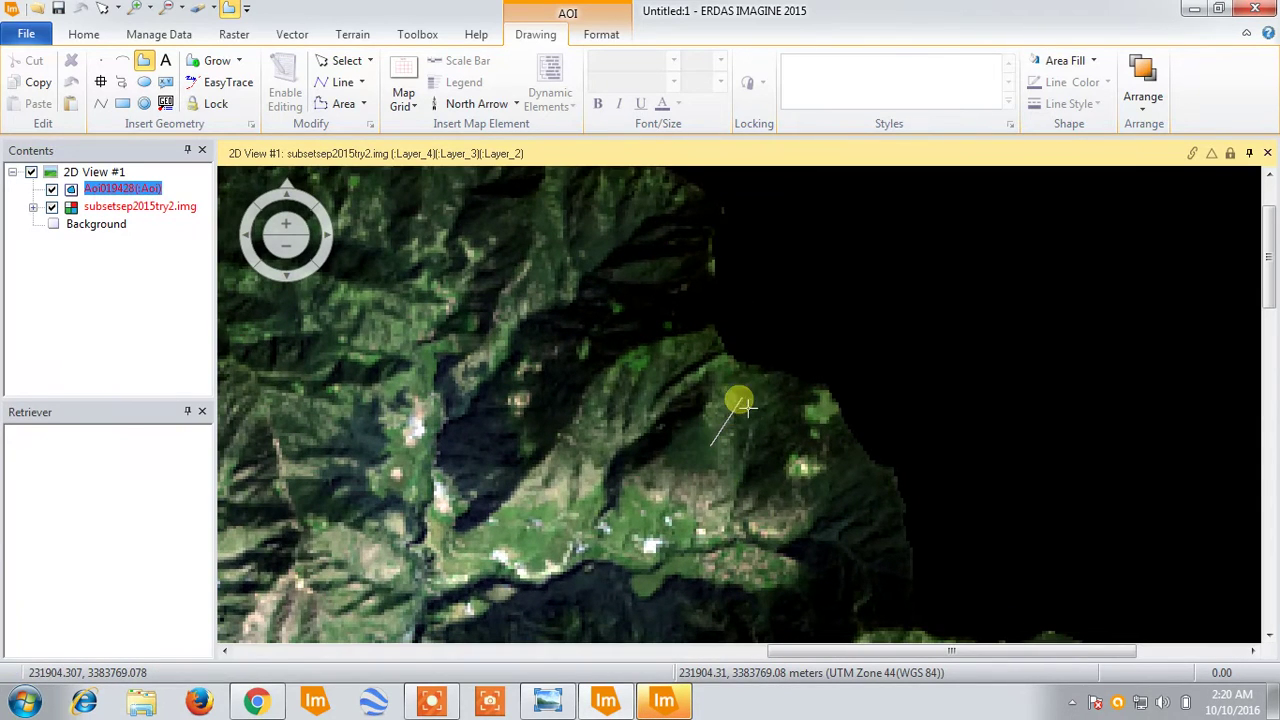
pyautogui.click(758, 383)
pyautogui.doubleClick(777, 465)
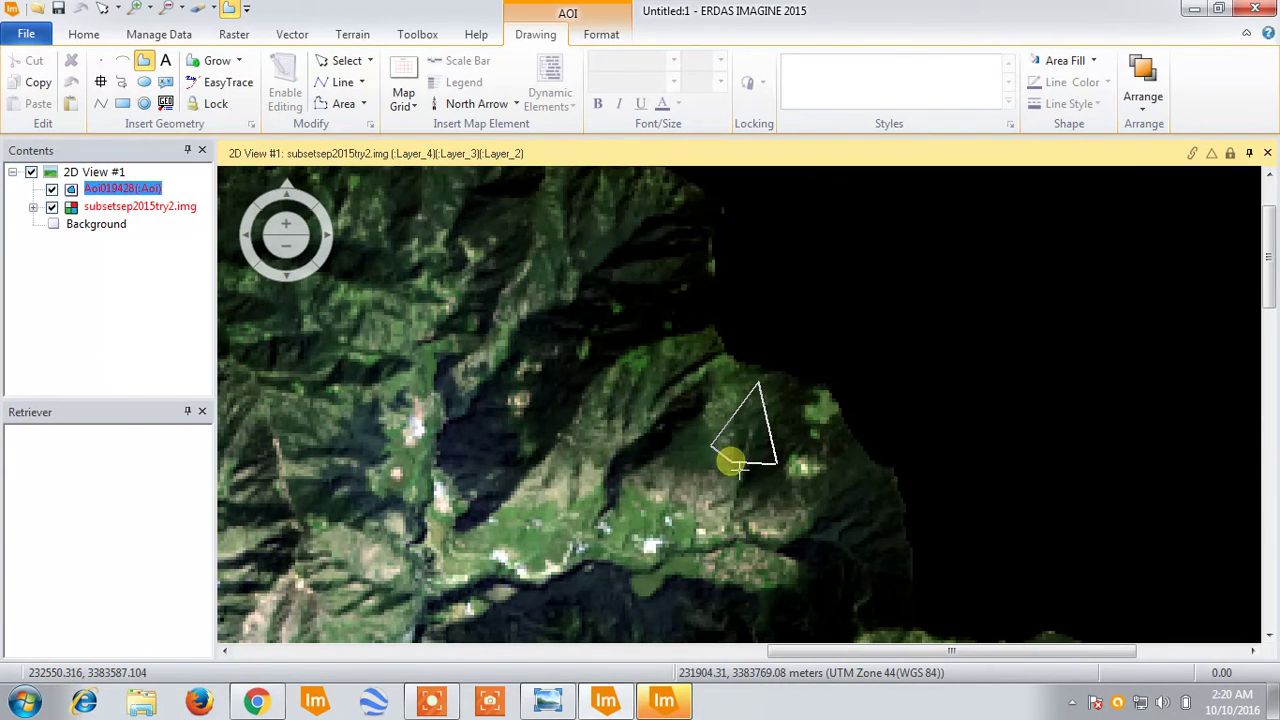
# Draw a second small four-sided polygon AOI on the dark slope southeast of the first, close to the image's edge.
pyautogui.click(414, 185)
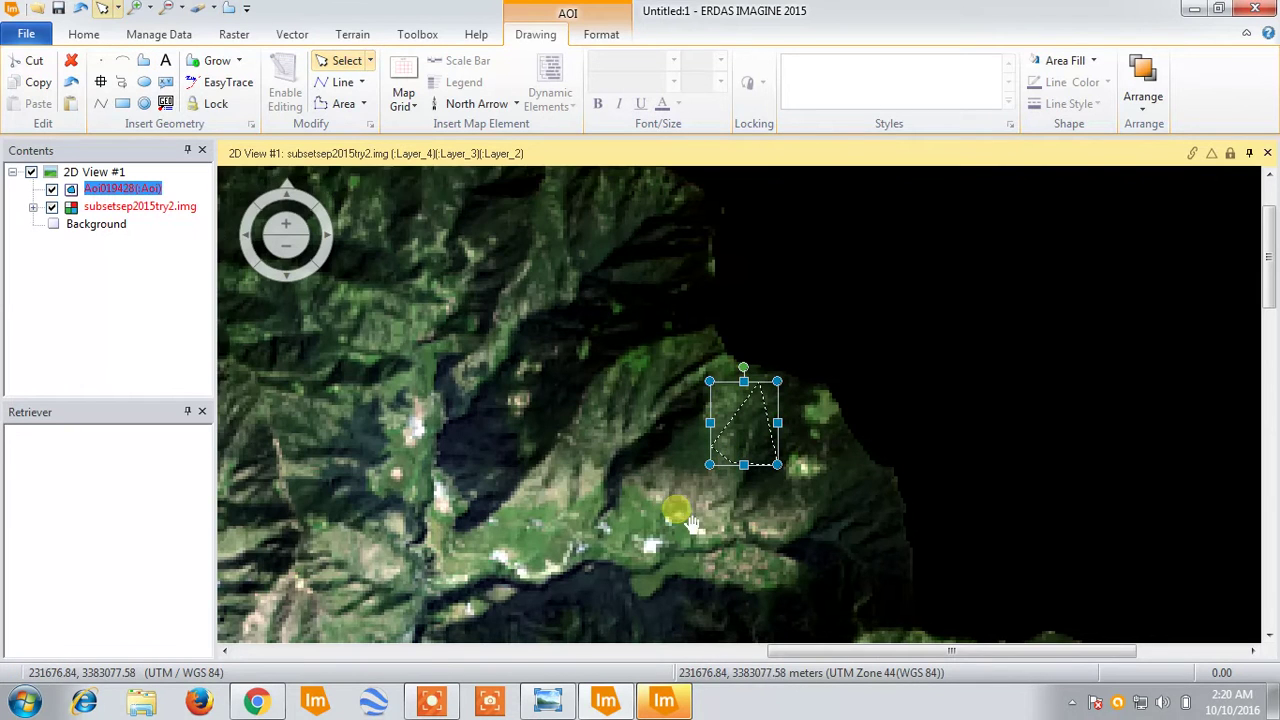
pyautogui.moveTo(692, 533); pyautogui.dragTo(460, 388)
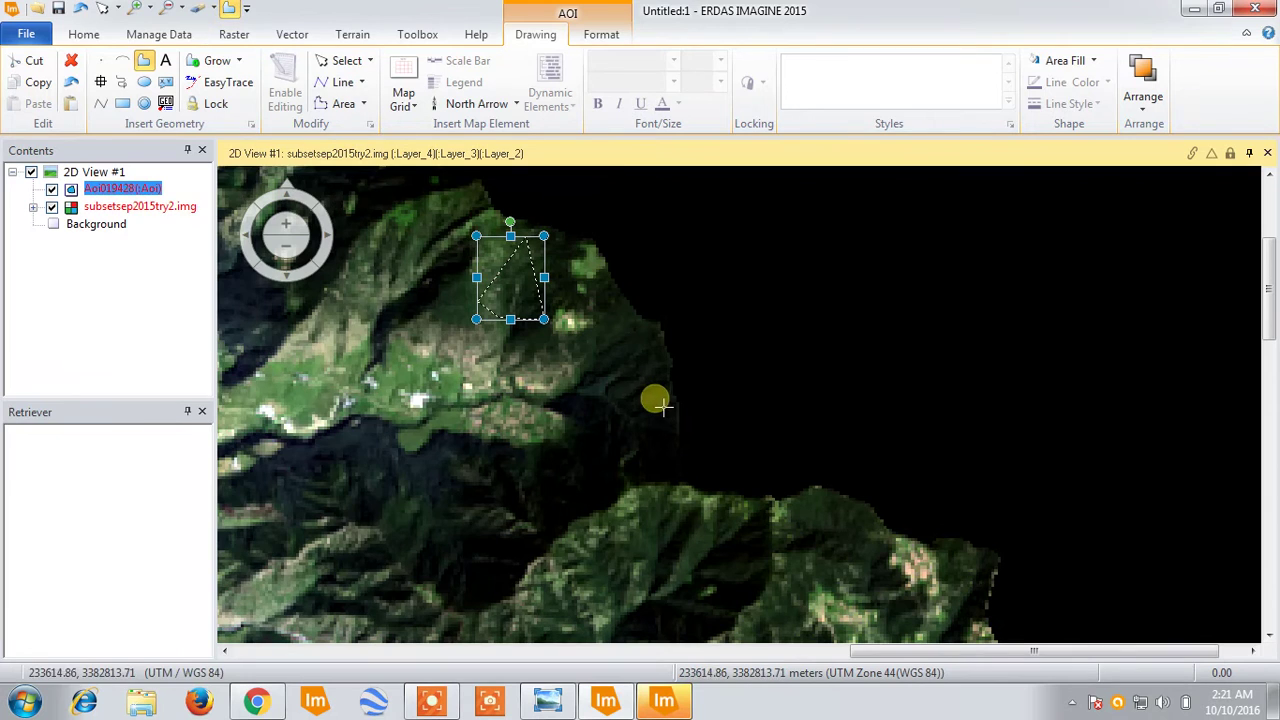
pyautogui.click(610, 330)
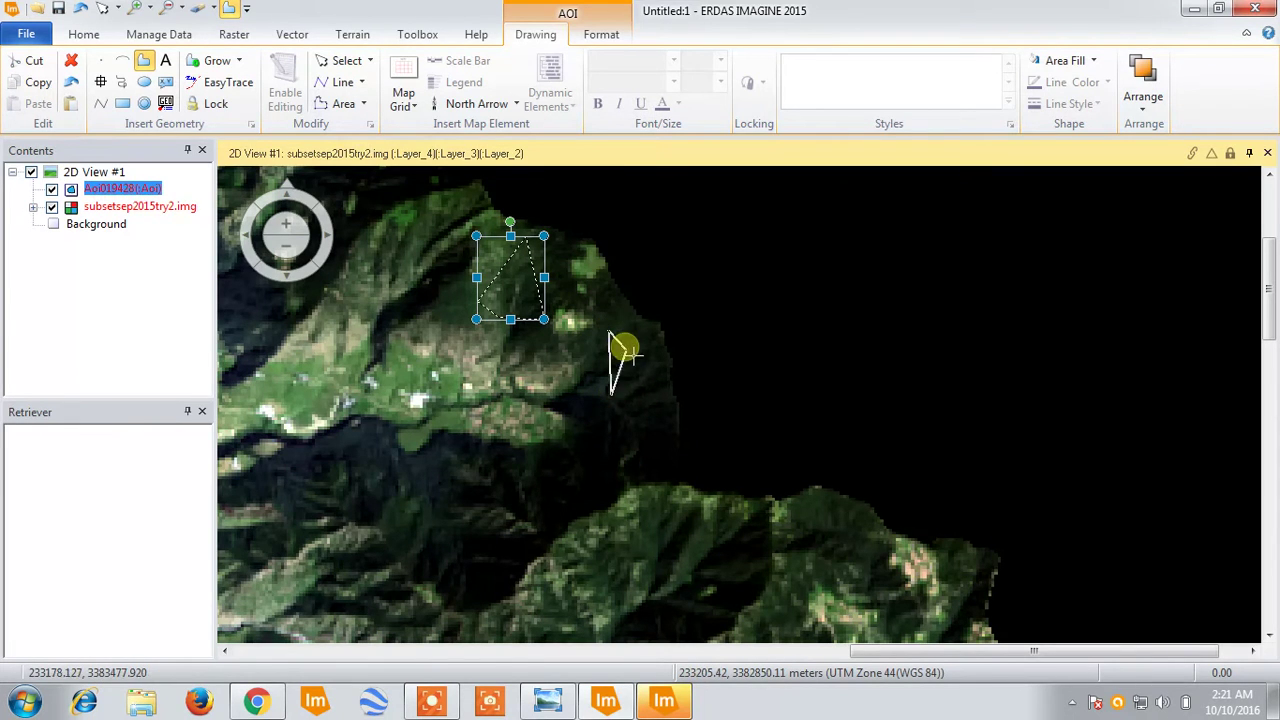
pyautogui.click(655, 373)
pyautogui.doubleClick(655, 421)
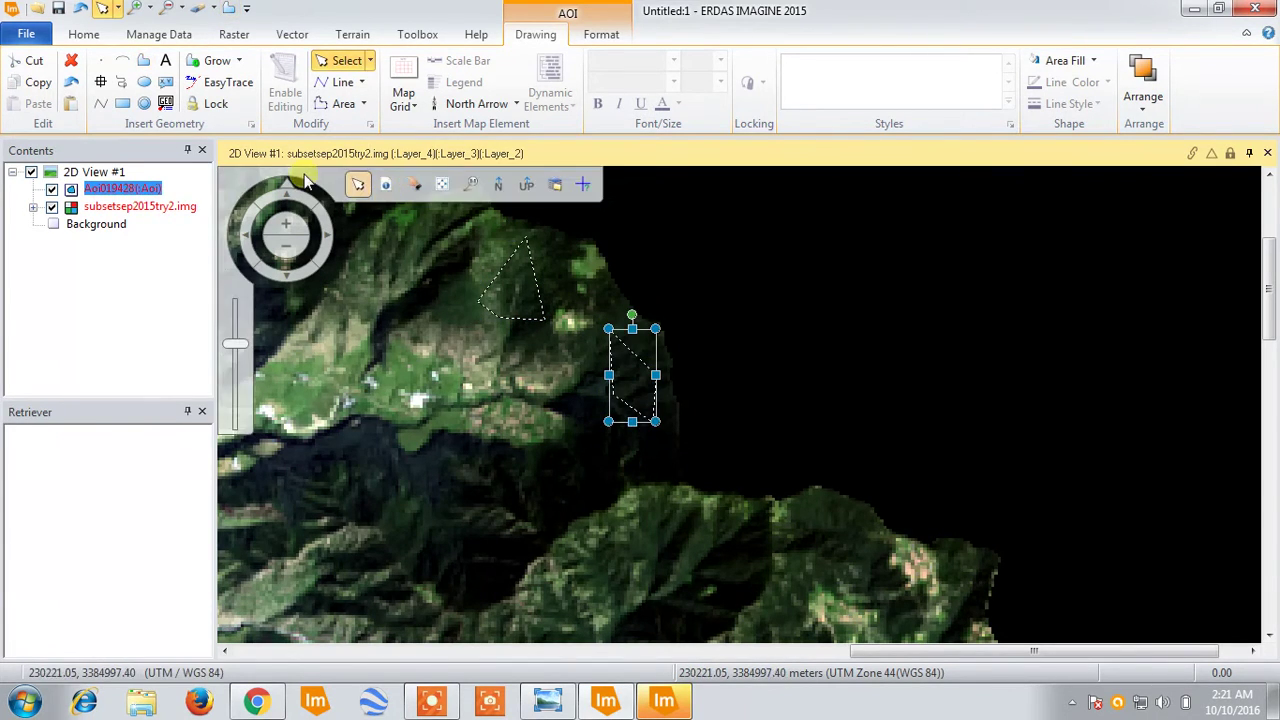
# Draw a small four-sided polygon AOI on the dark green crest along the northern edge of the image's eastern ridges.
pyautogui.click(418, 186)
pyautogui.moveTo(469, 491); pyautogui.dragTo(494, 323)
pyautogui.moveTo(563, 480); pyautogui.dragTo(390, 401)
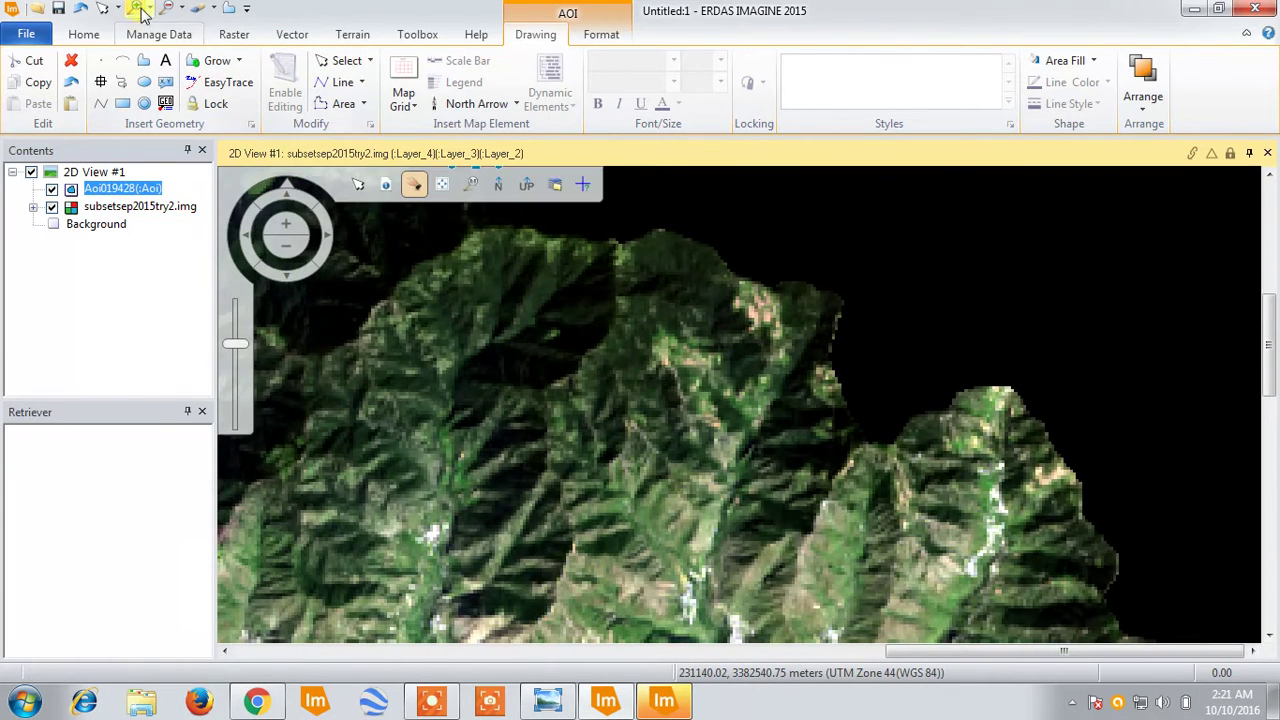
pyautogui.click(228, 10)
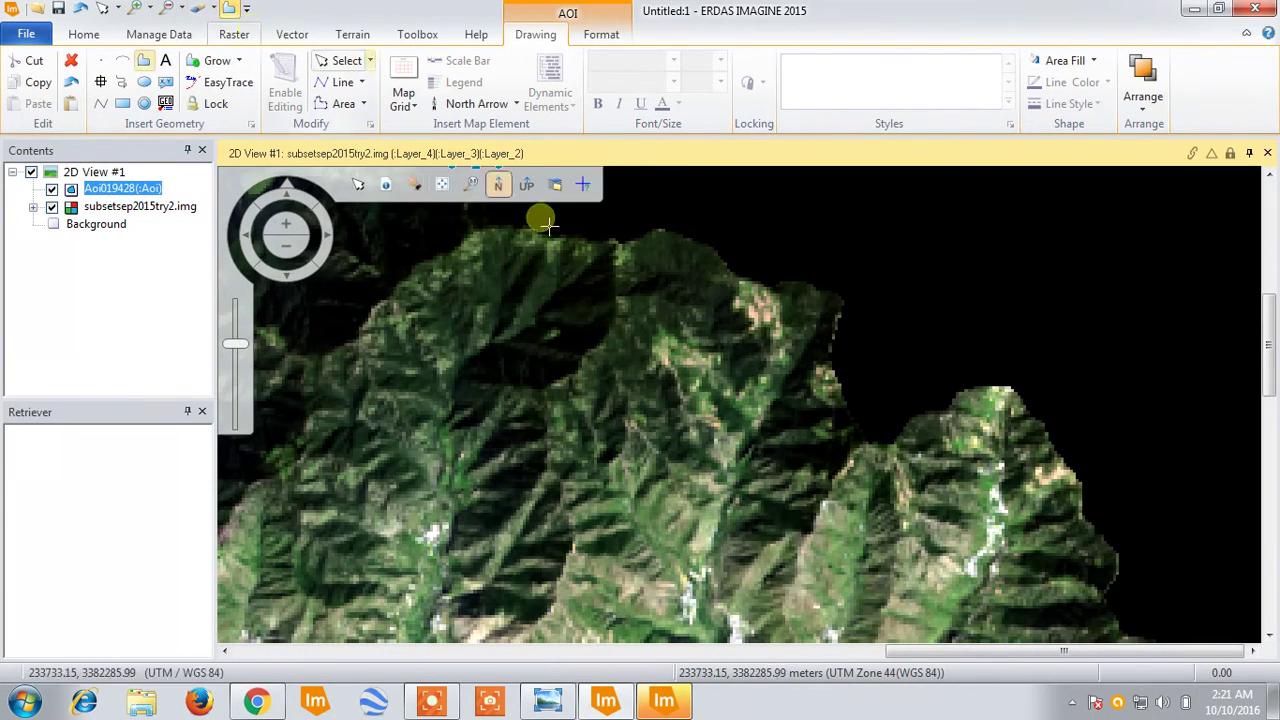
pyautogui.click(653, 245)
pyautogui.click(697, 261)
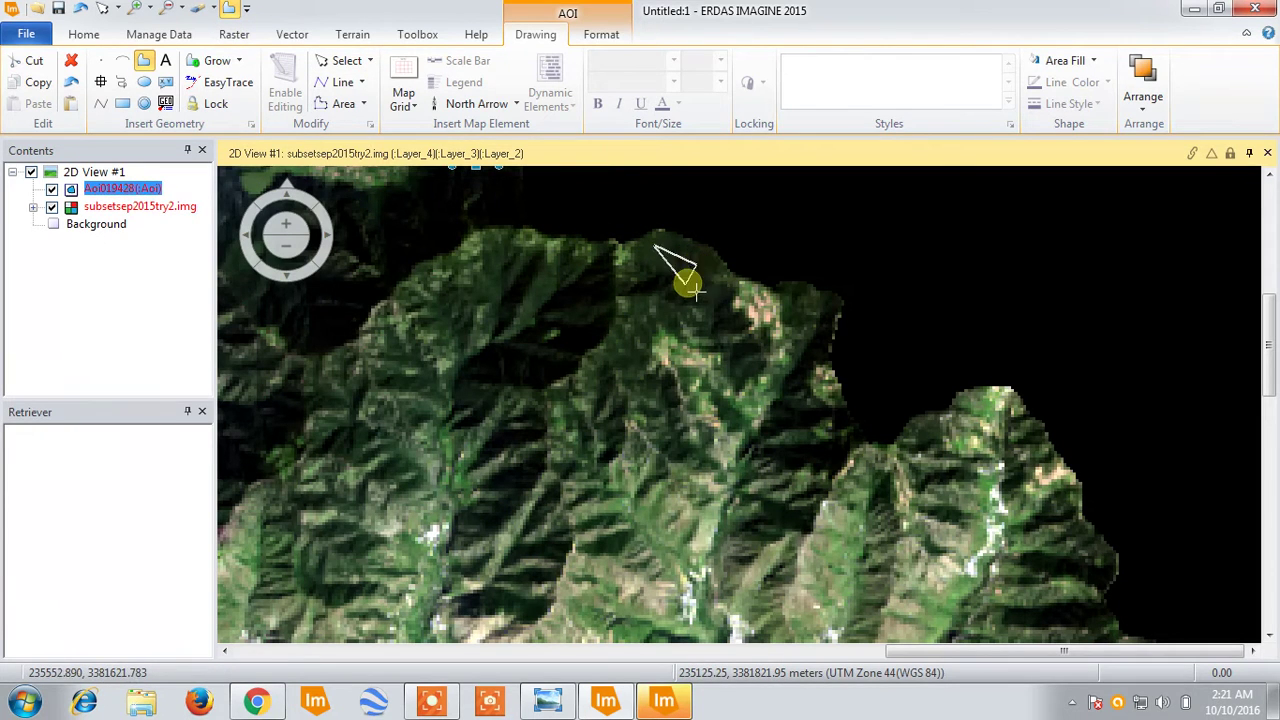
pyautogui.doubleClick(654, 275)
# Draw a four-sided polygon AOI over the dark green slope at the southwestern tip of the satellite image.
pyautogui.scroll(-5, 608, 341)
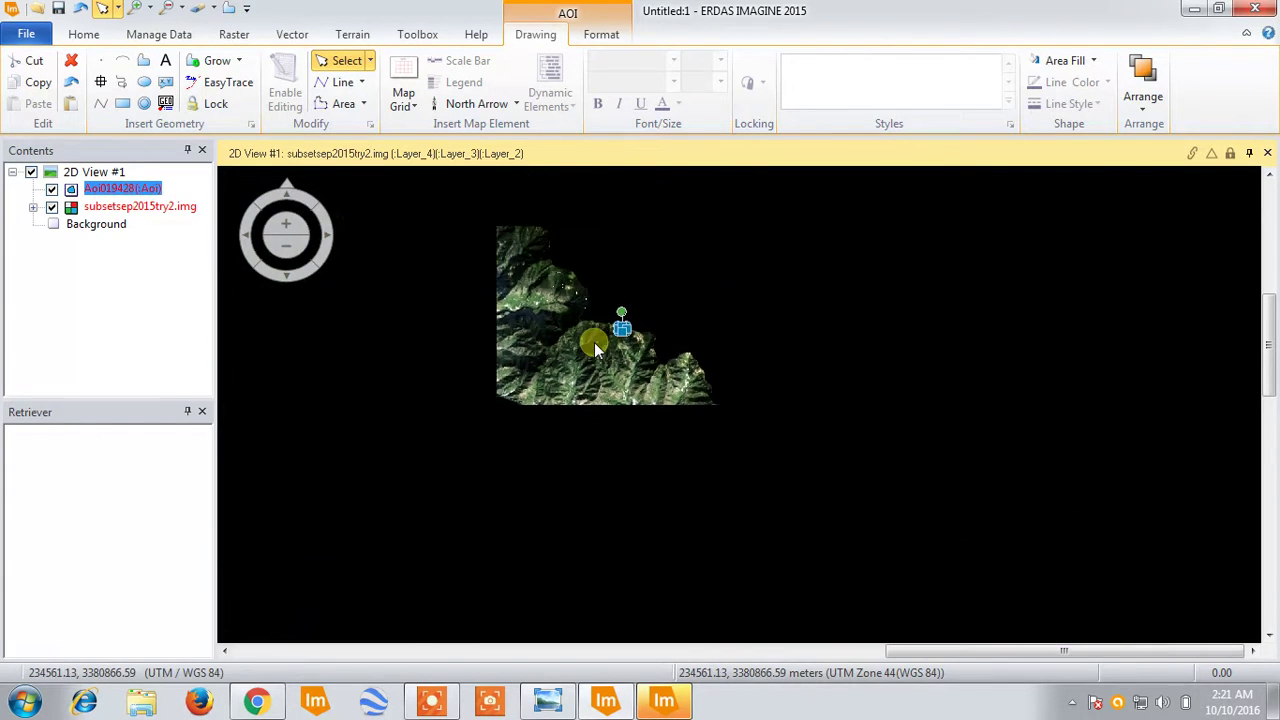
pyautogui.click(437, 185)
pyautogui.moveTo(424, 425); pyautogui.dragTo(566, 408)
pyautogui.scroll(4, 414, 426)
pyautogui.scroll(1, 423, 412)
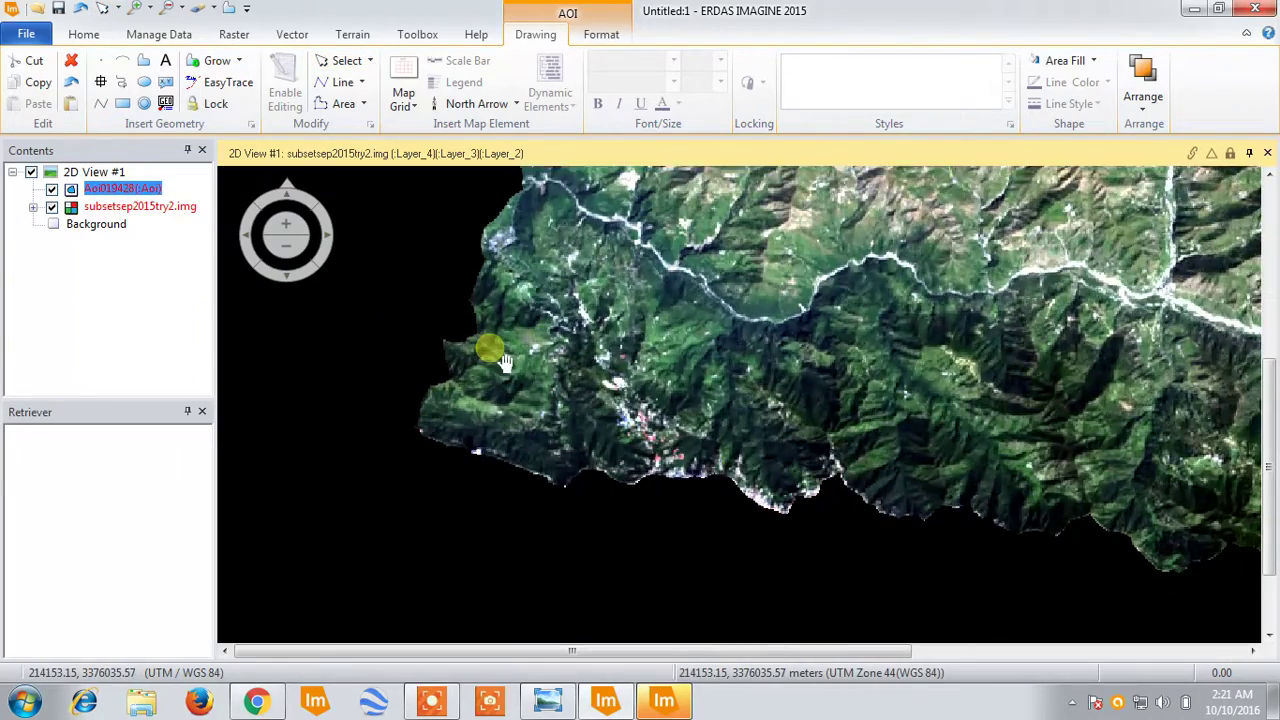
pyautogui.scroll(4, 489, 352)
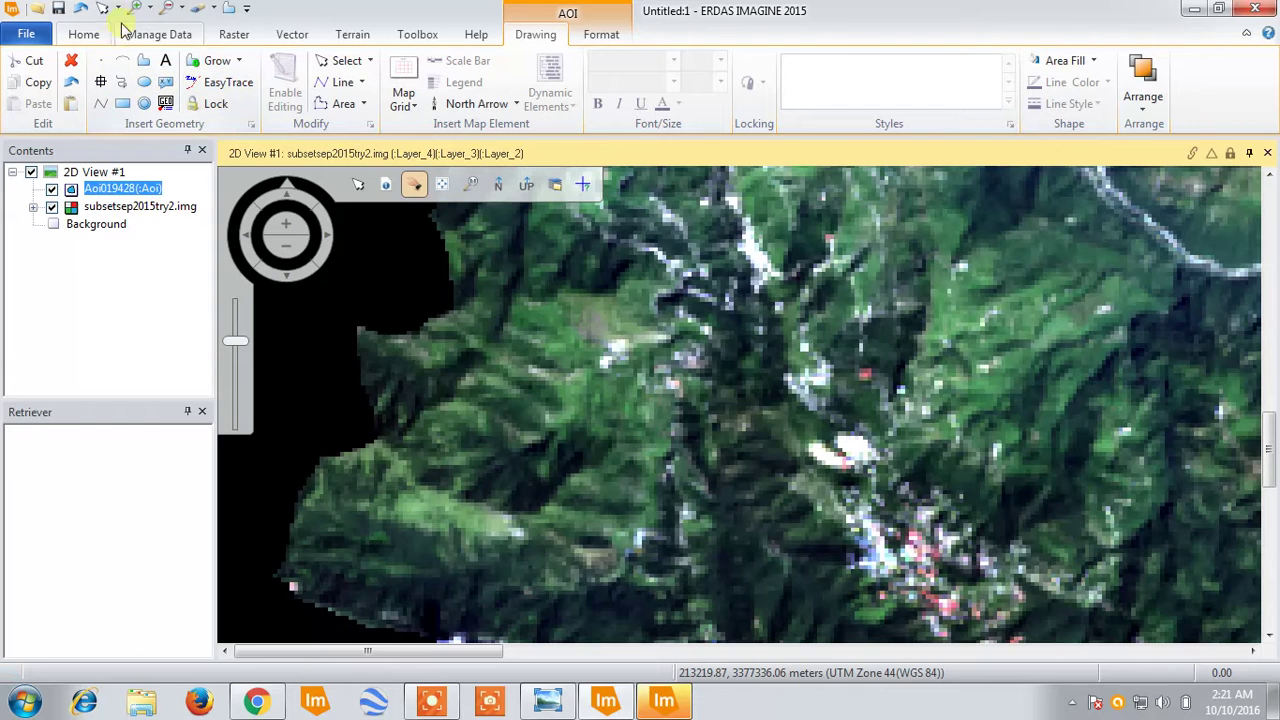
pyautogui.click(230, 10)
pyautogui.click(341, 519)
pyautogui.click(422, 540)
pyautogui.click(423, 577)
pyautogui.doubleClick(330, 570)
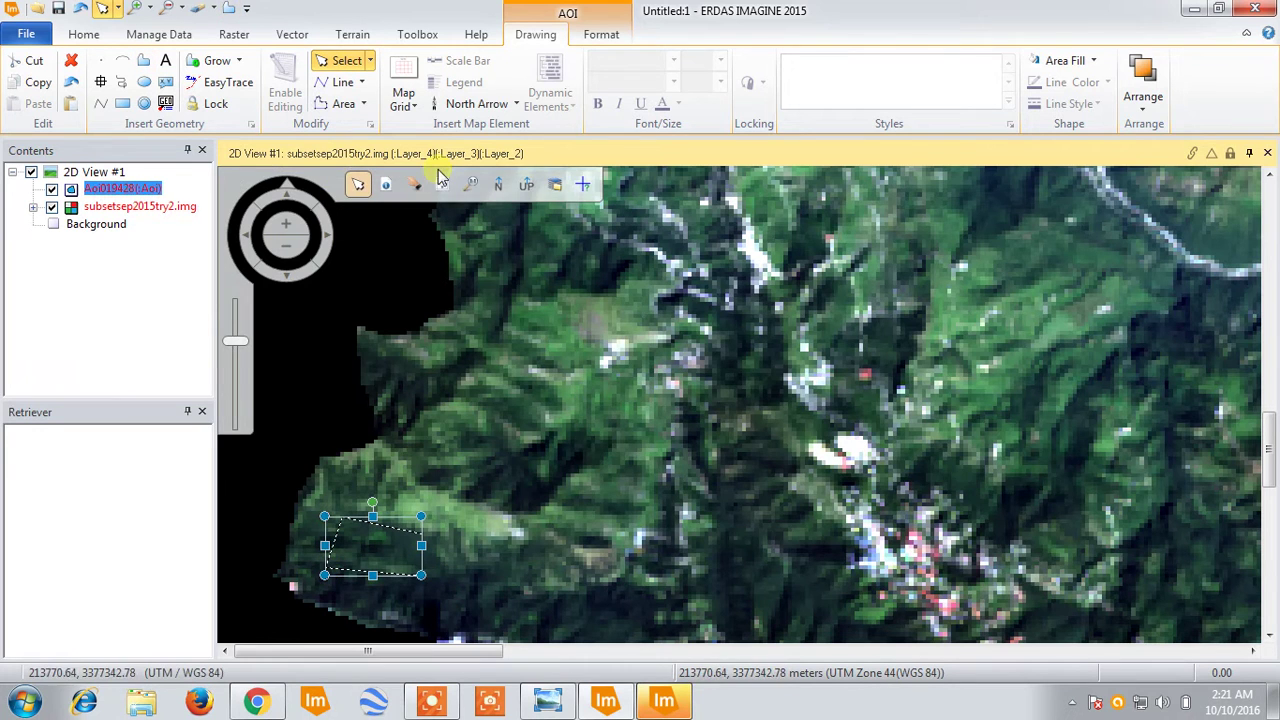
pyautogui.moveTo(741, 308); pyautogui.dragTo(490, 472)
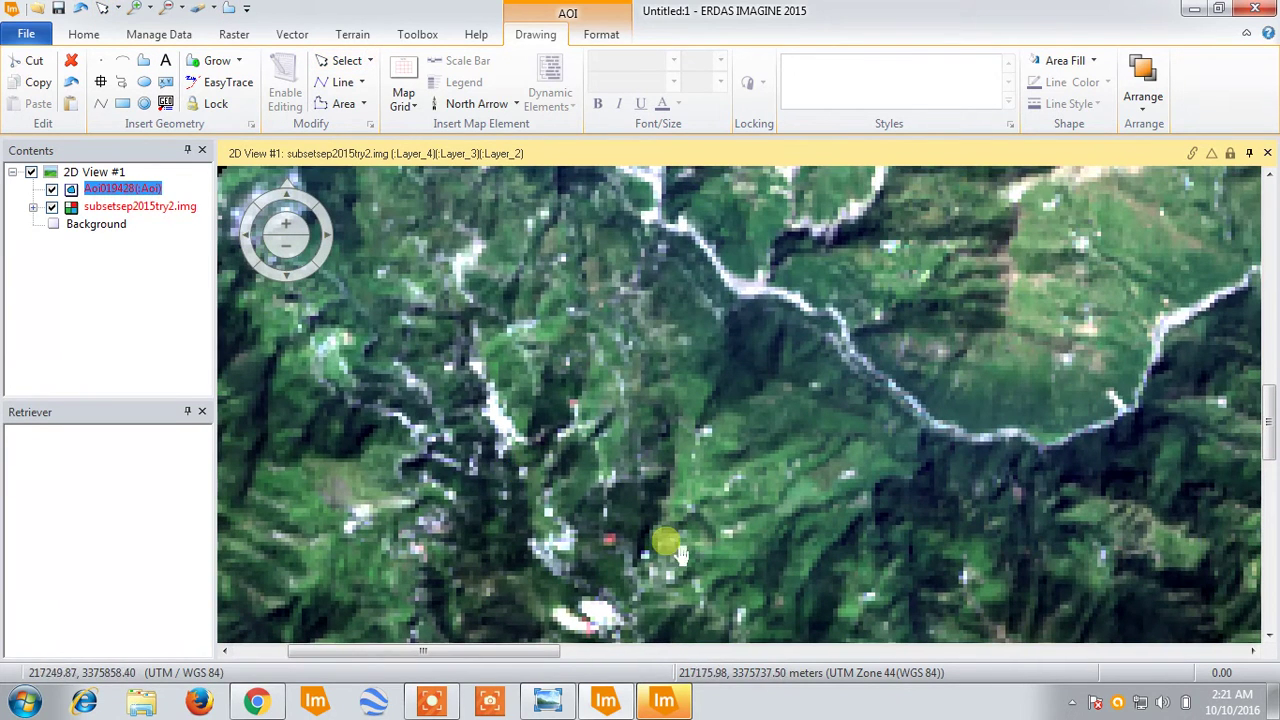
pyautogui.click(455, 706)
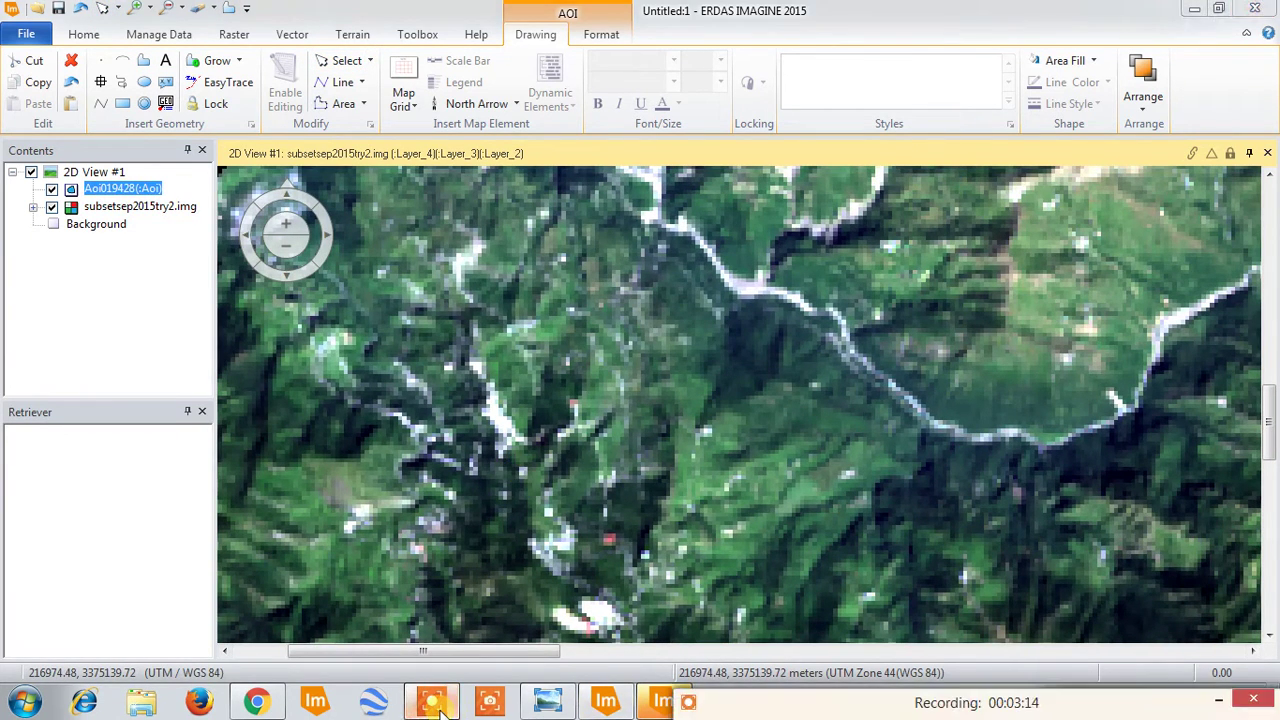
pyautogui.moveTo(745, 706)
pyautogui.mouseDown()
pyautogui.moveTo(722, 597)
pyautogui.moveTo(731, 672)
pyautogui.mouseUp()
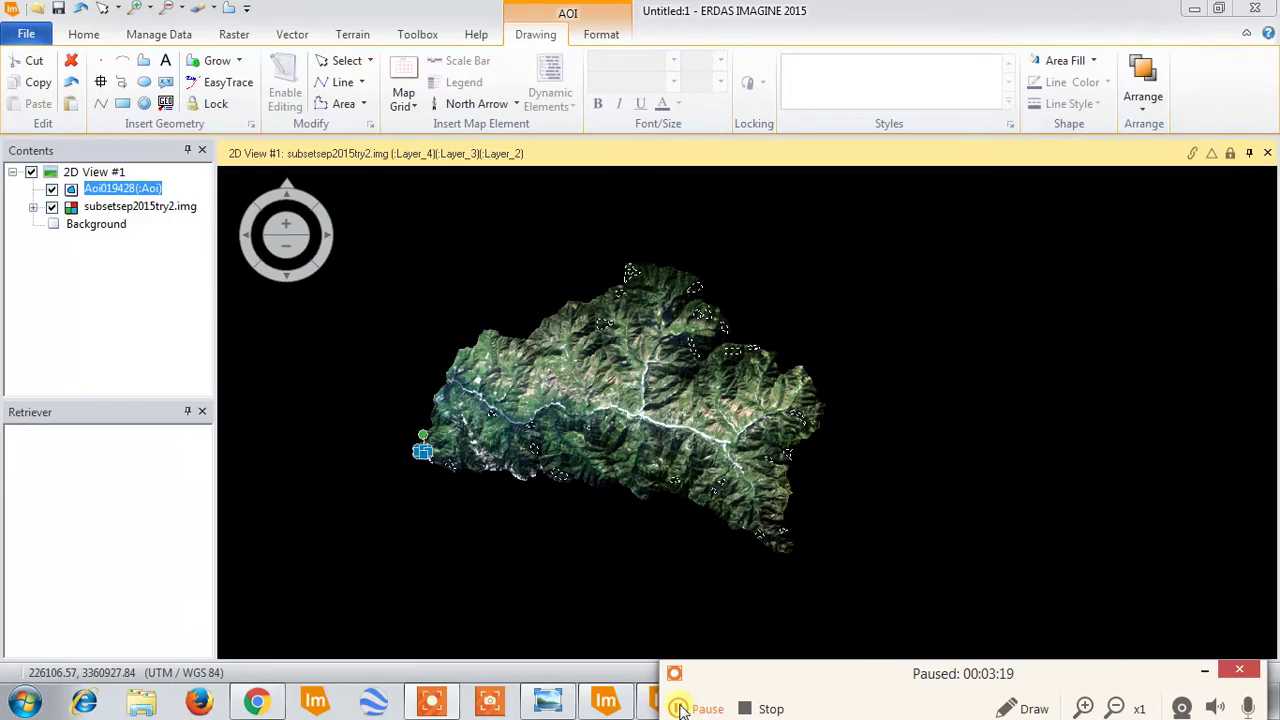
pyautogui.scroll(5, 610, 380)
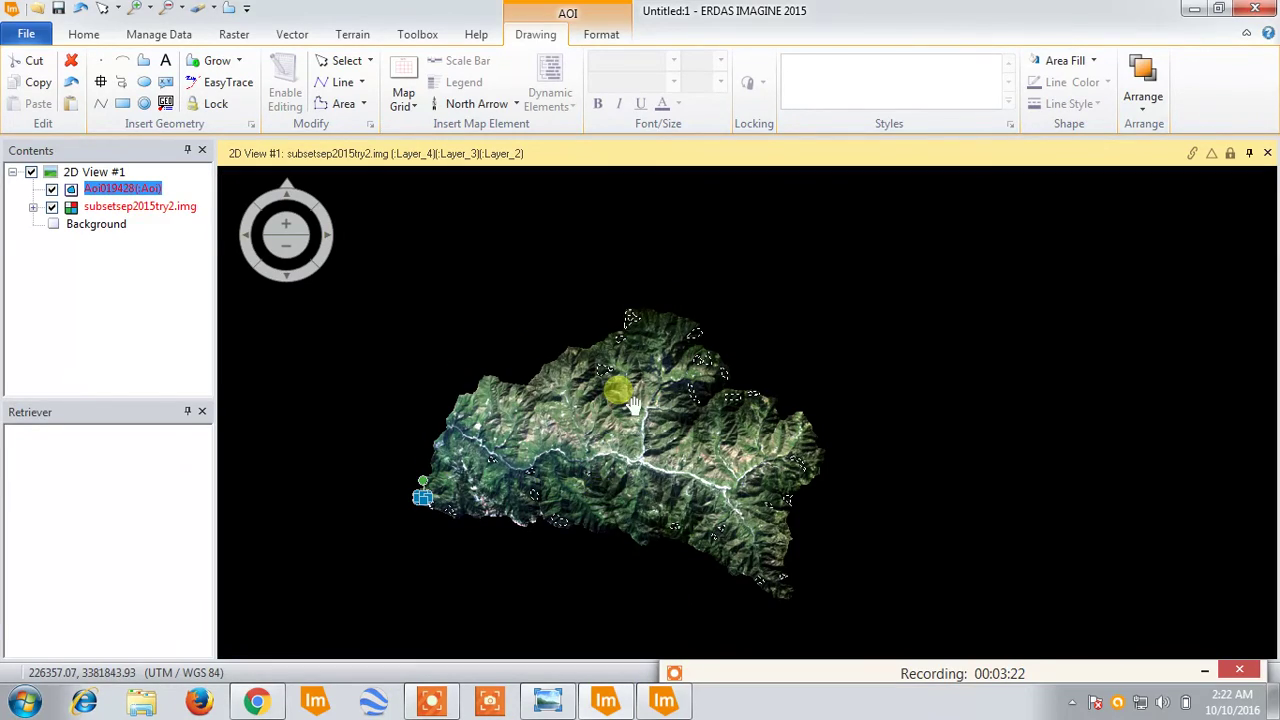
pyautogui.moveTo(604, 368); pyautogui.dragTo(583, 416)
pyautogui.scroll(-3, 568, 400)
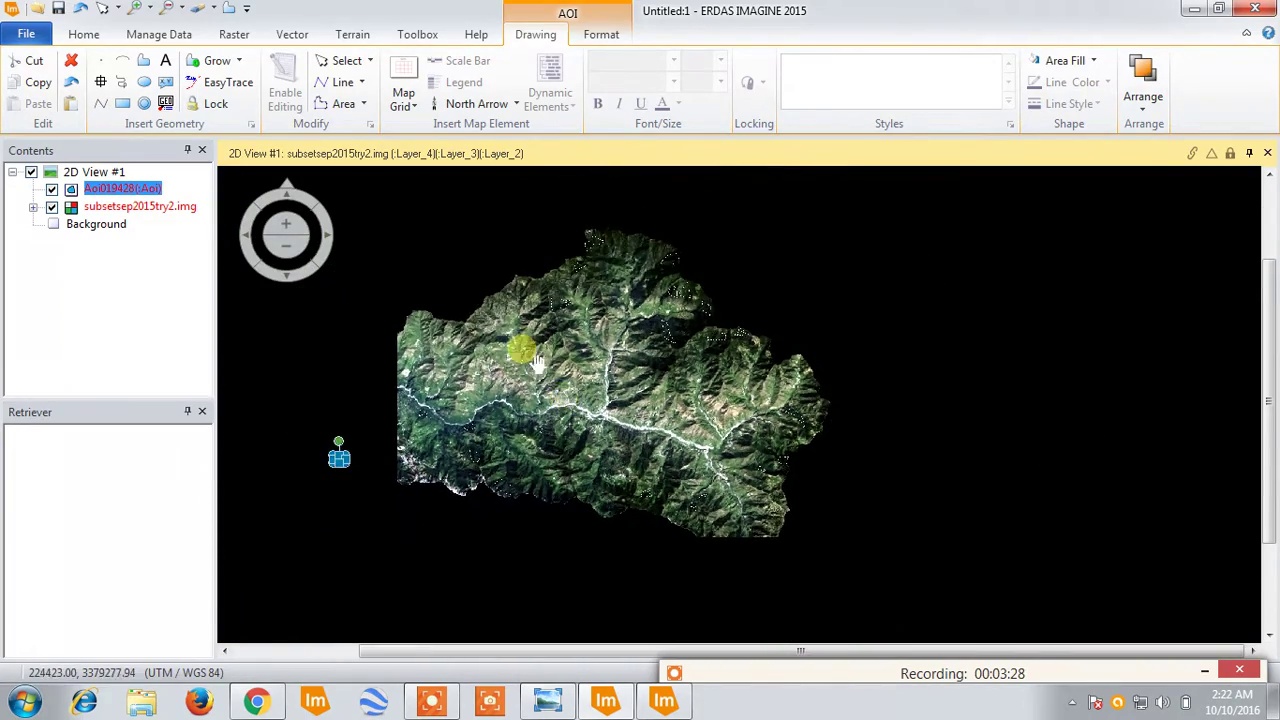
# Start saving the AOI layer under a new file name and browse to the ResearchMtech folder on drive E.
pyautogui.rightClick(138, 190)
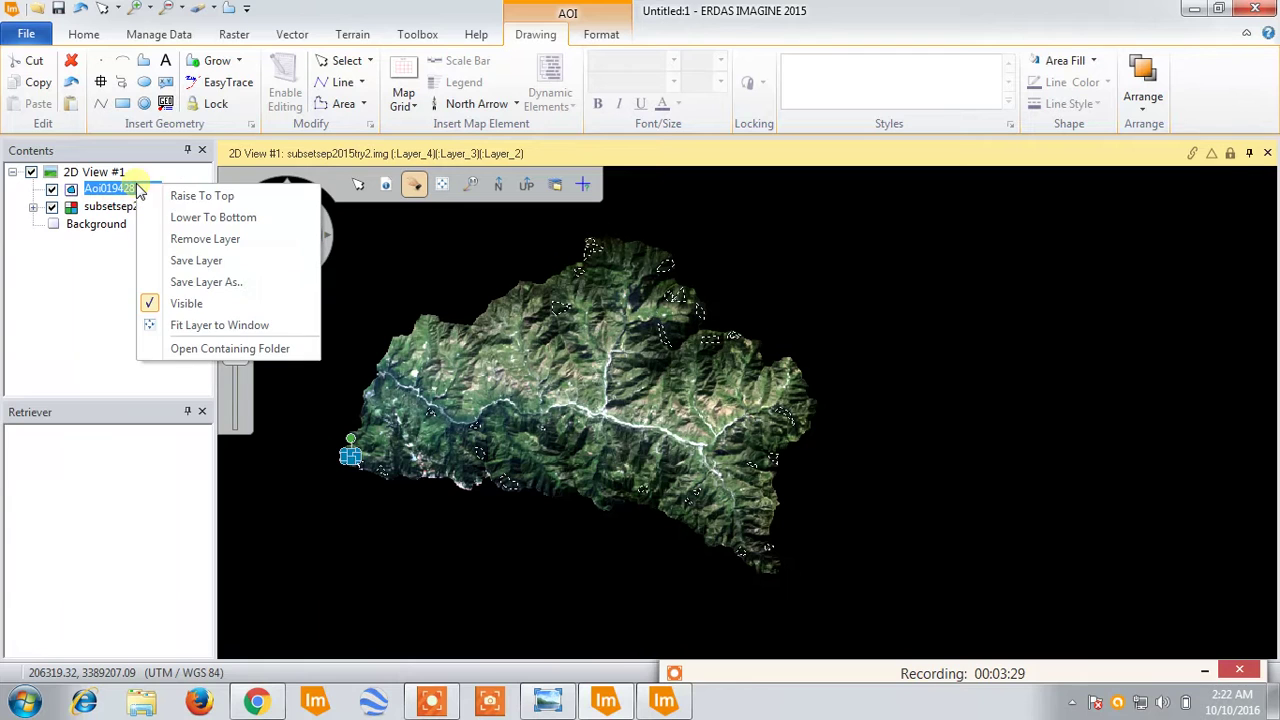
pyautogui.click(237, 279)
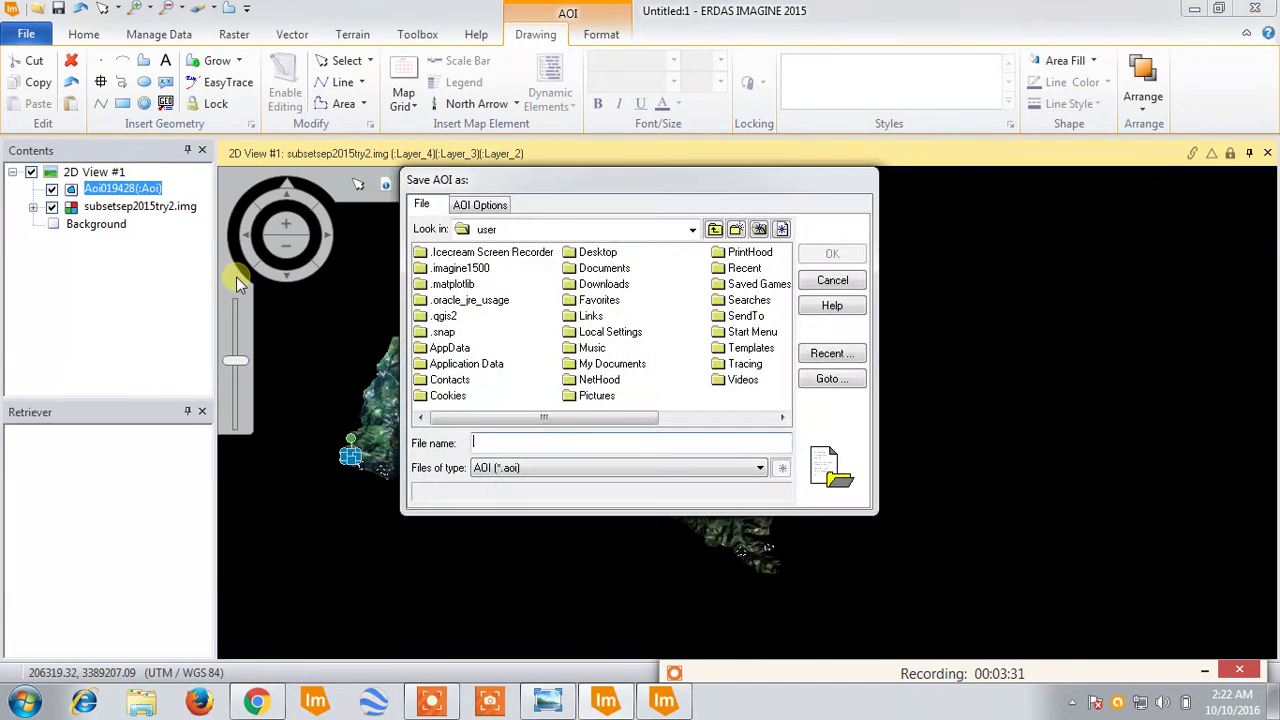
pyautogui.click(614, 232)
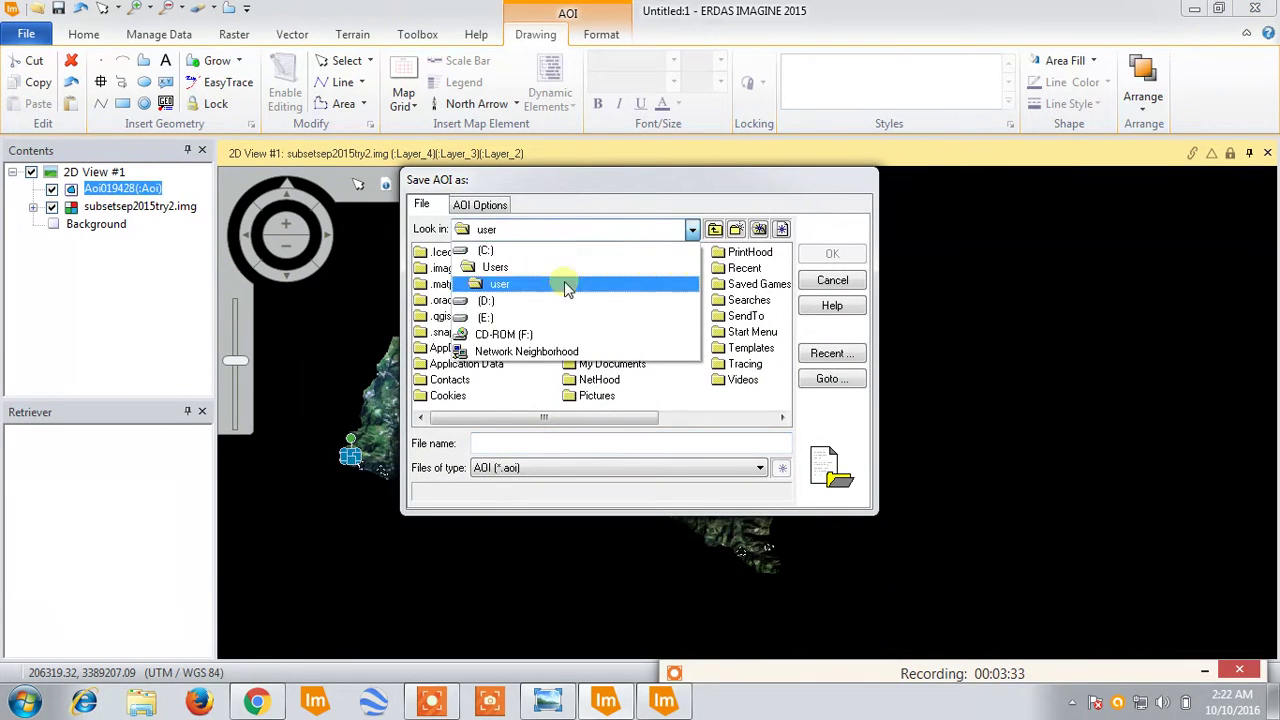
pyautogui.click(537, 317)
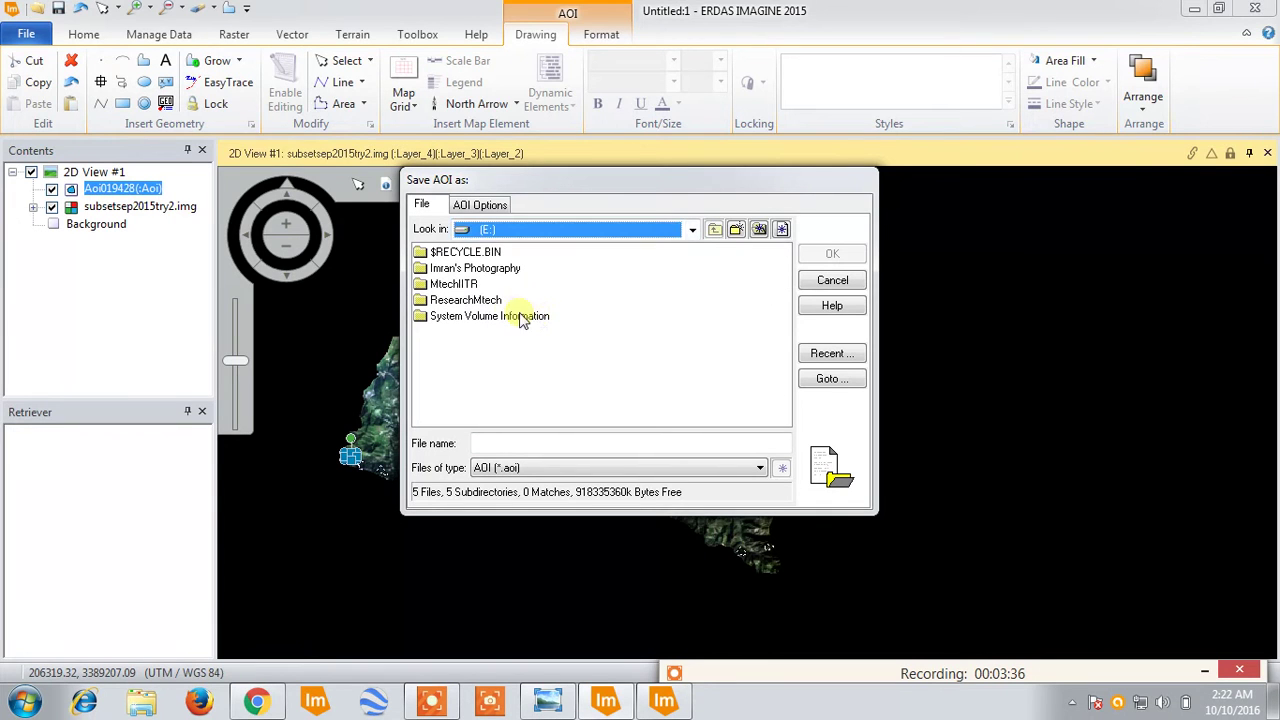
pyautogui.doubleClick(472, 301)
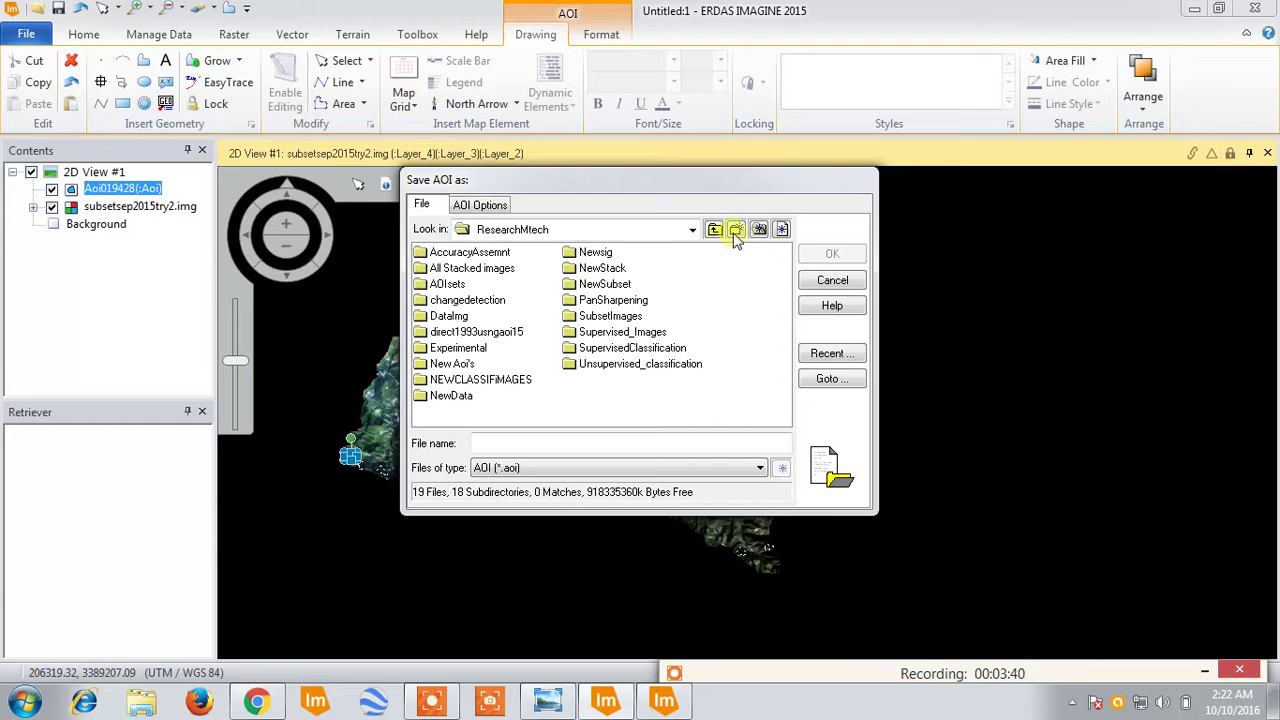
pyautogui.doubleClick(455, 349)
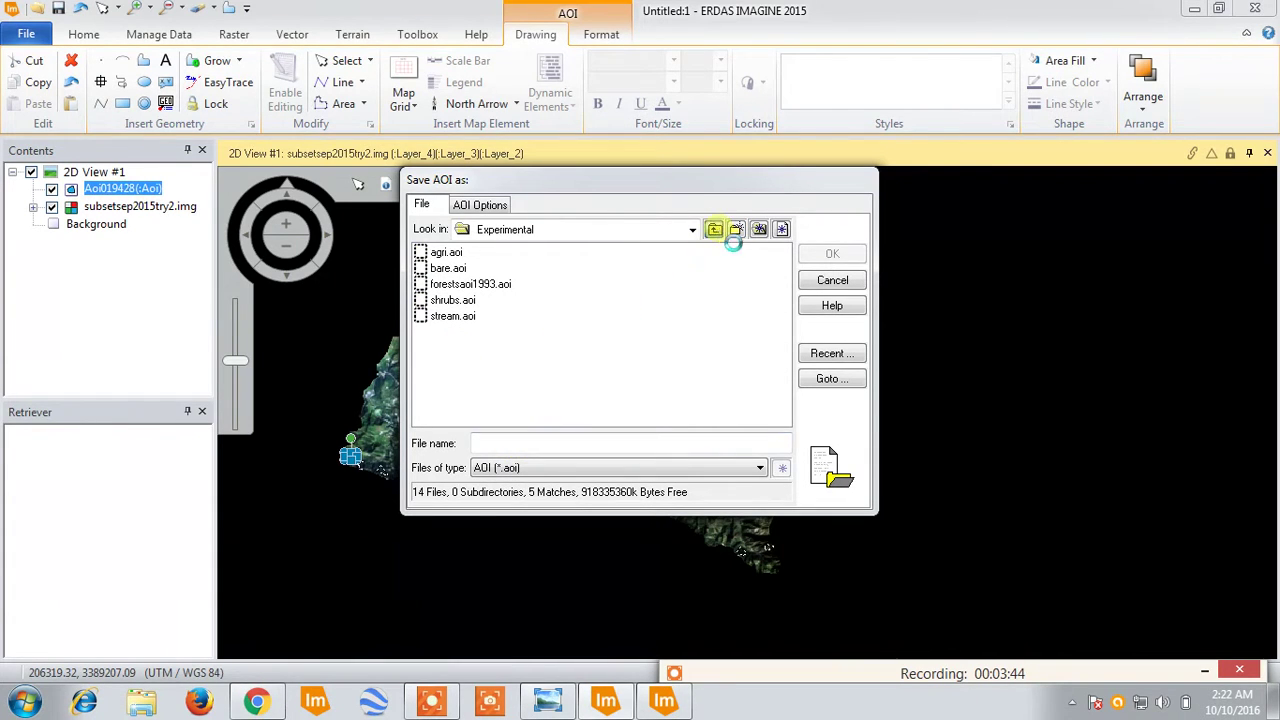
pyautogui.click(716, 230)
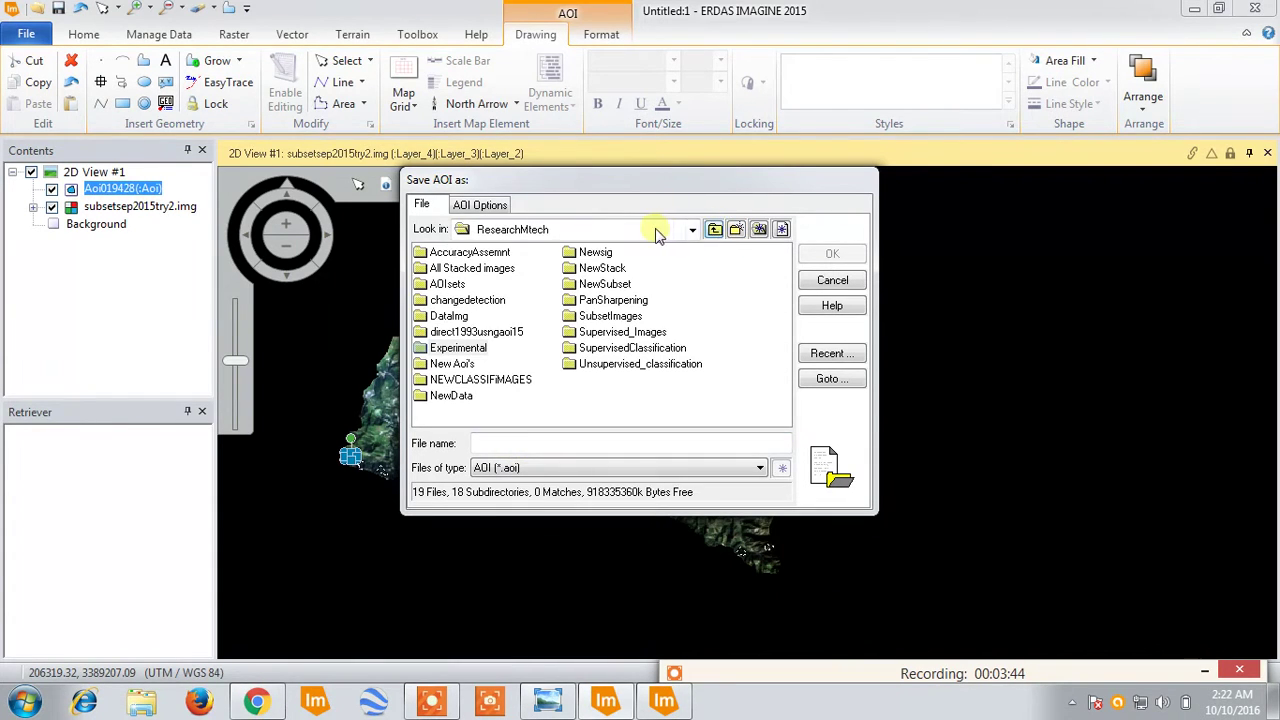
# Create a folder named aoiset inside ResearchMtech and save the AOI layer in it as forests.
pyautogui.click(737, 230)
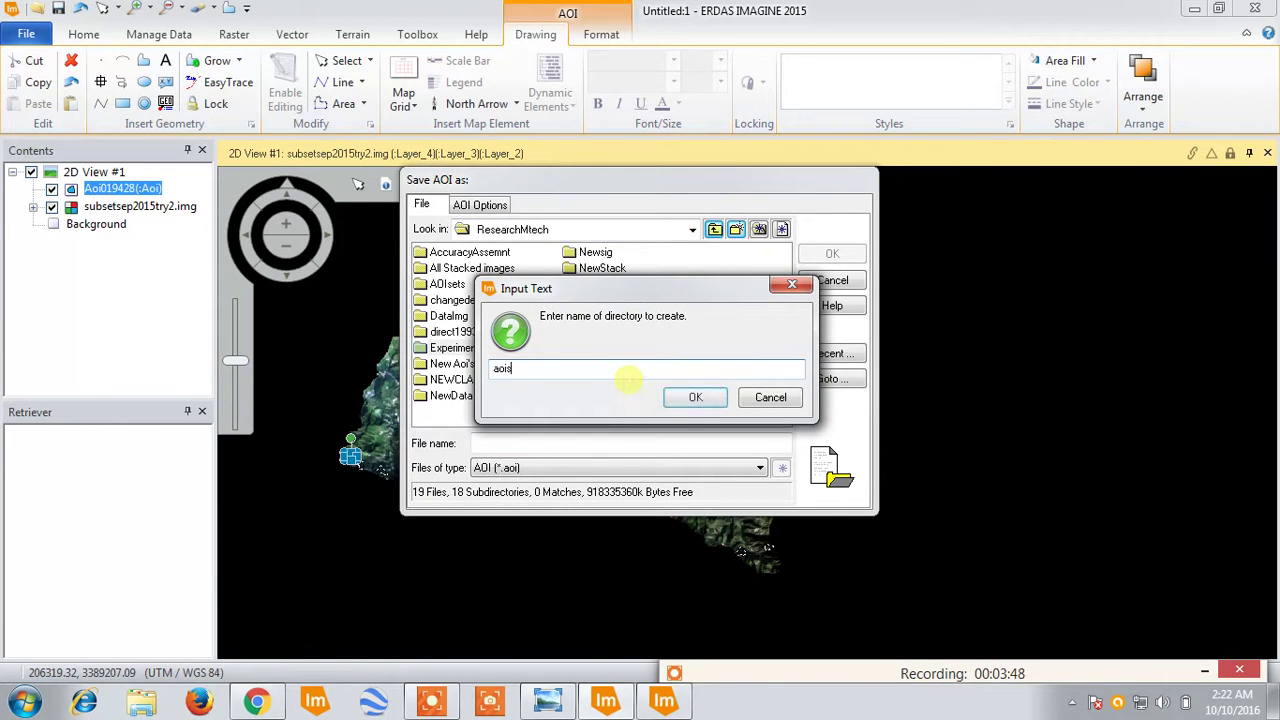
pyautogui.click(697, 398)
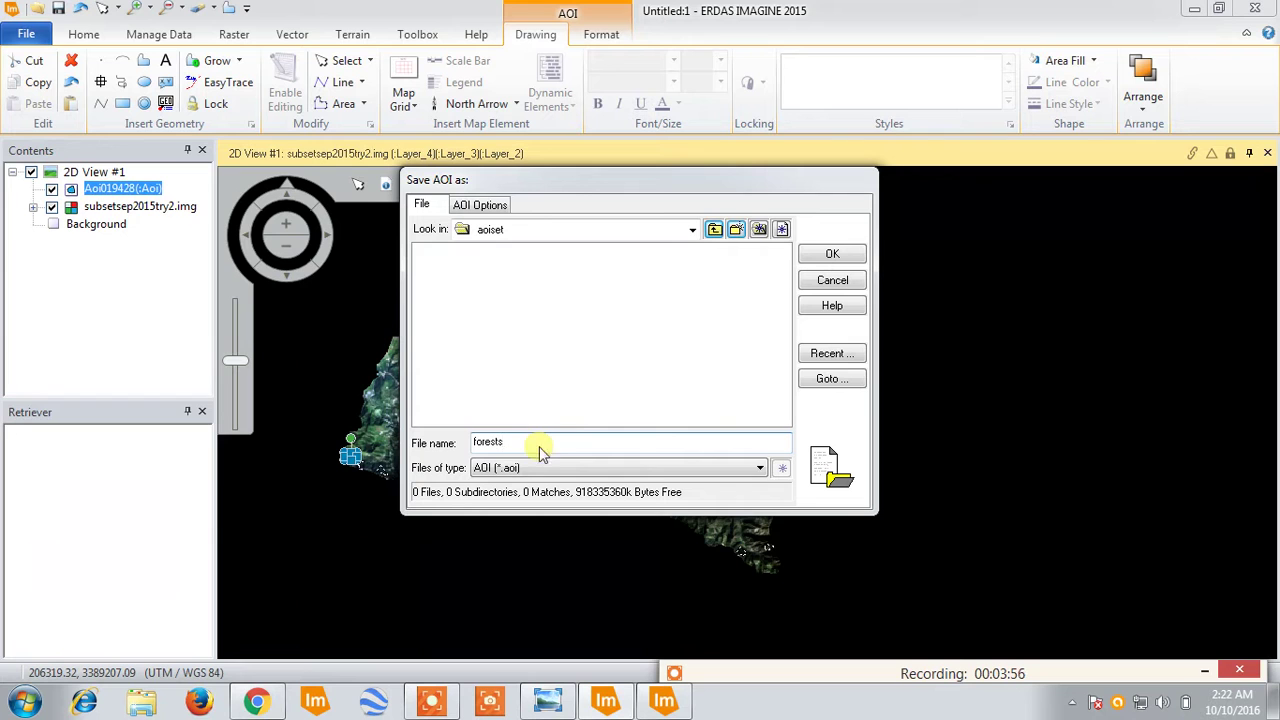
pyautogui.click(830, 256)
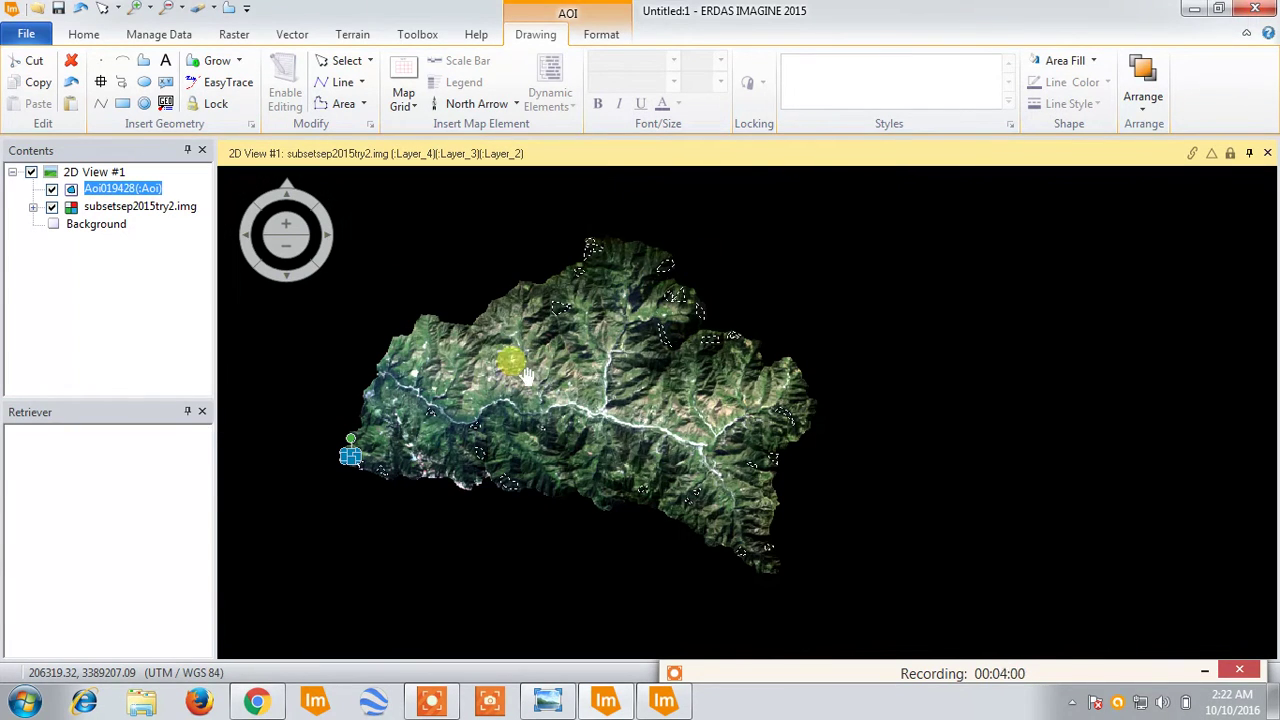
# Select all the forest AOI polygons across the satellite image at once with a box selection.
pyautogui.moveTo(494, 306); pyautogui.dragTo(583, 343)
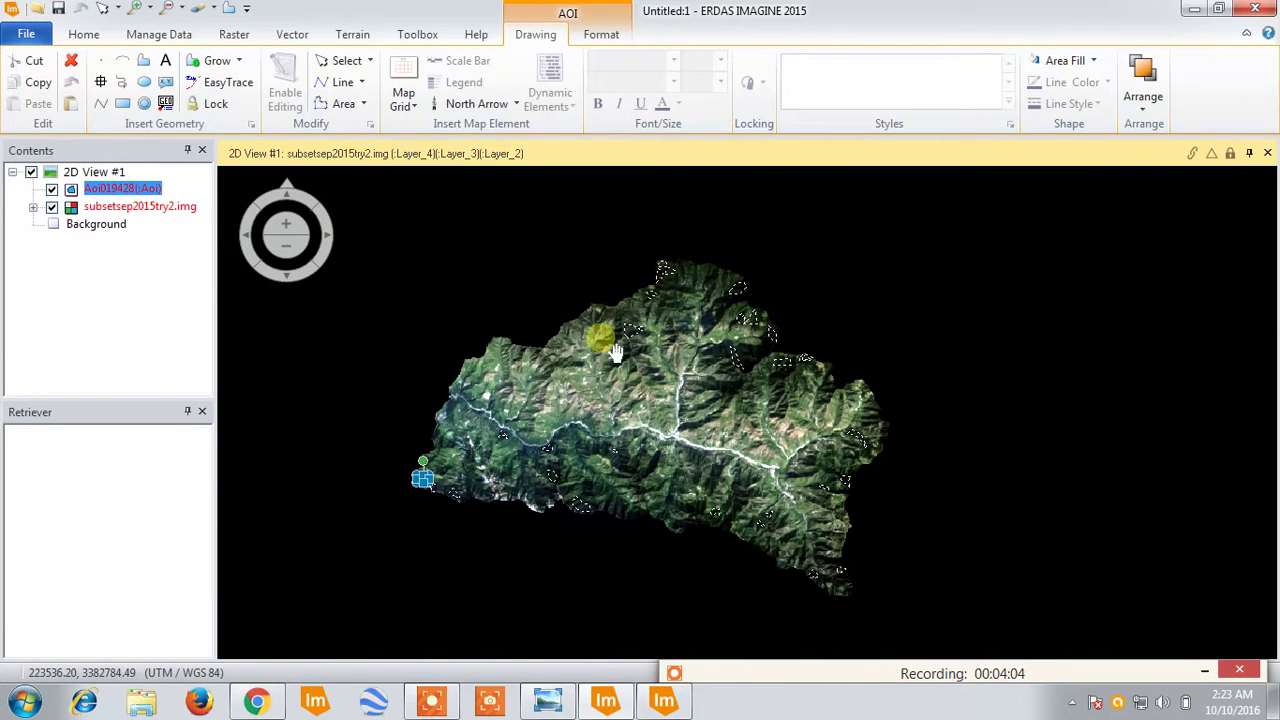
pyautogui.moveTo(603, 363); pyautogui.dragTo(557, 357)
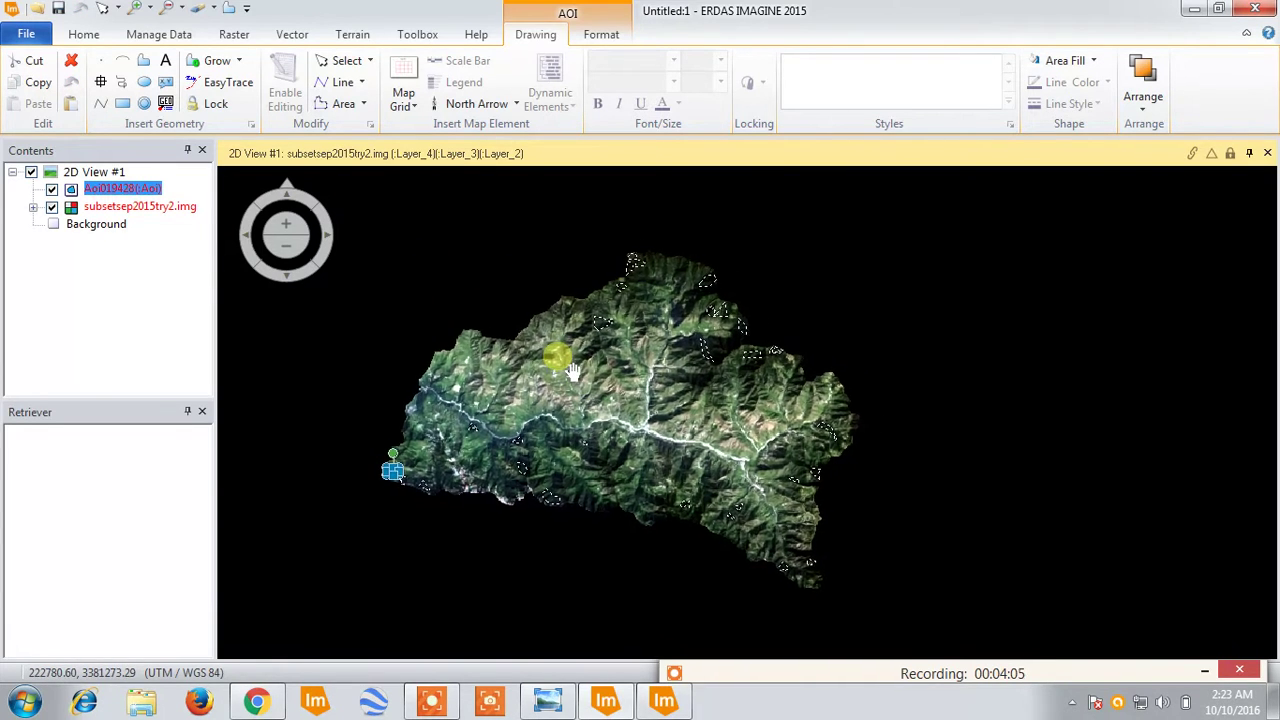
pyautogui.click(125, 10)
pyautogui.click(128, 51)
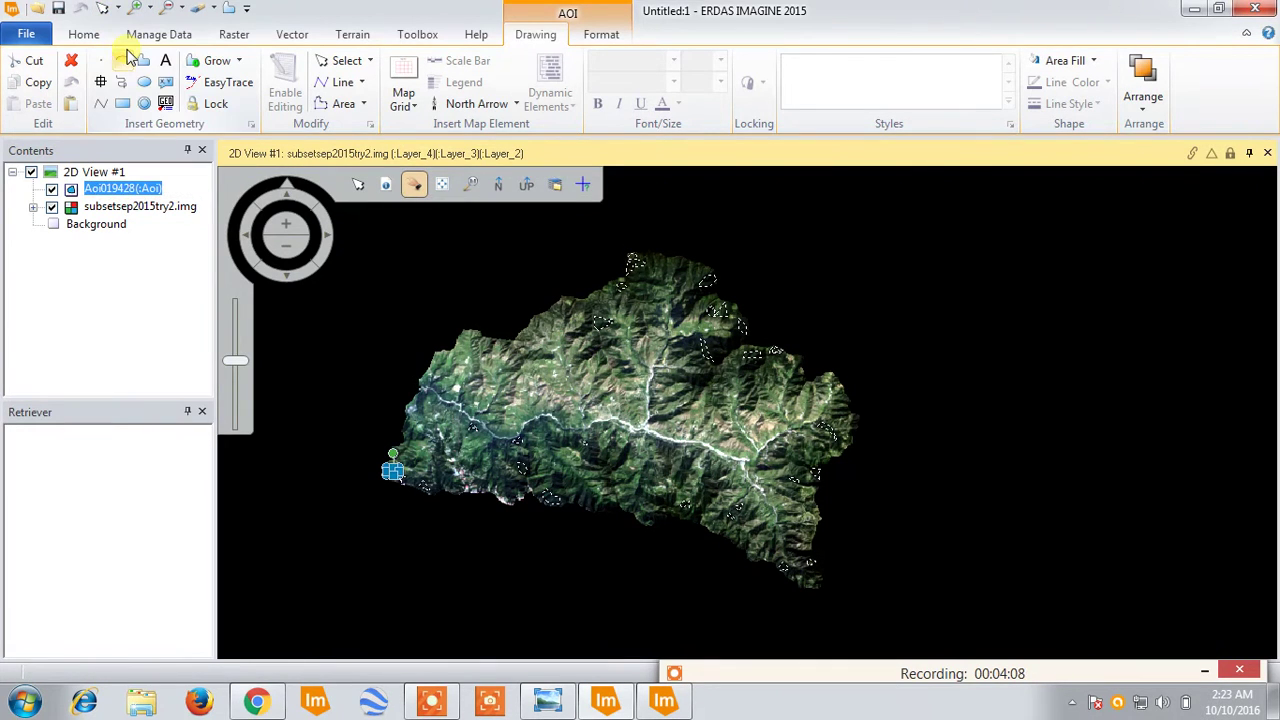
pyautogui.moveTo(922, 216); pyautogui.dragTo(352, 623)
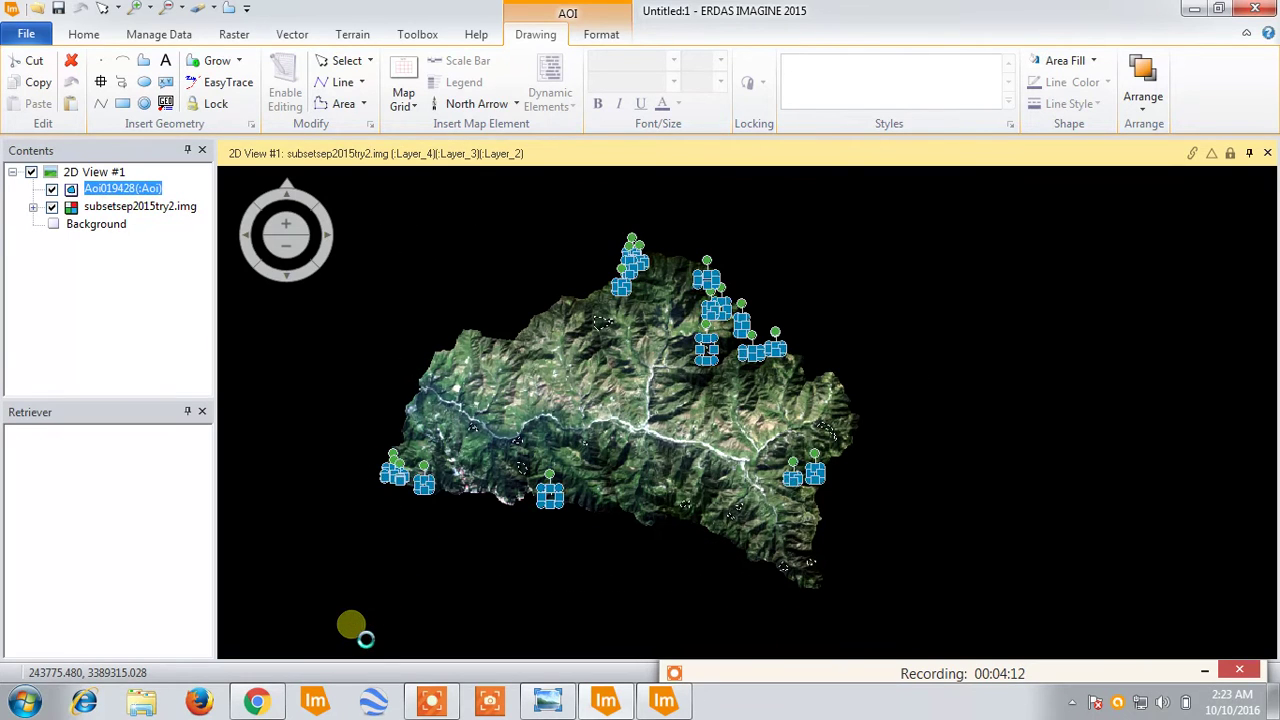
# Restore the Signature Editor, create new signatures from the selected AOIs, and dismiss the performance warnings.
pyautogui.click(664, 701)
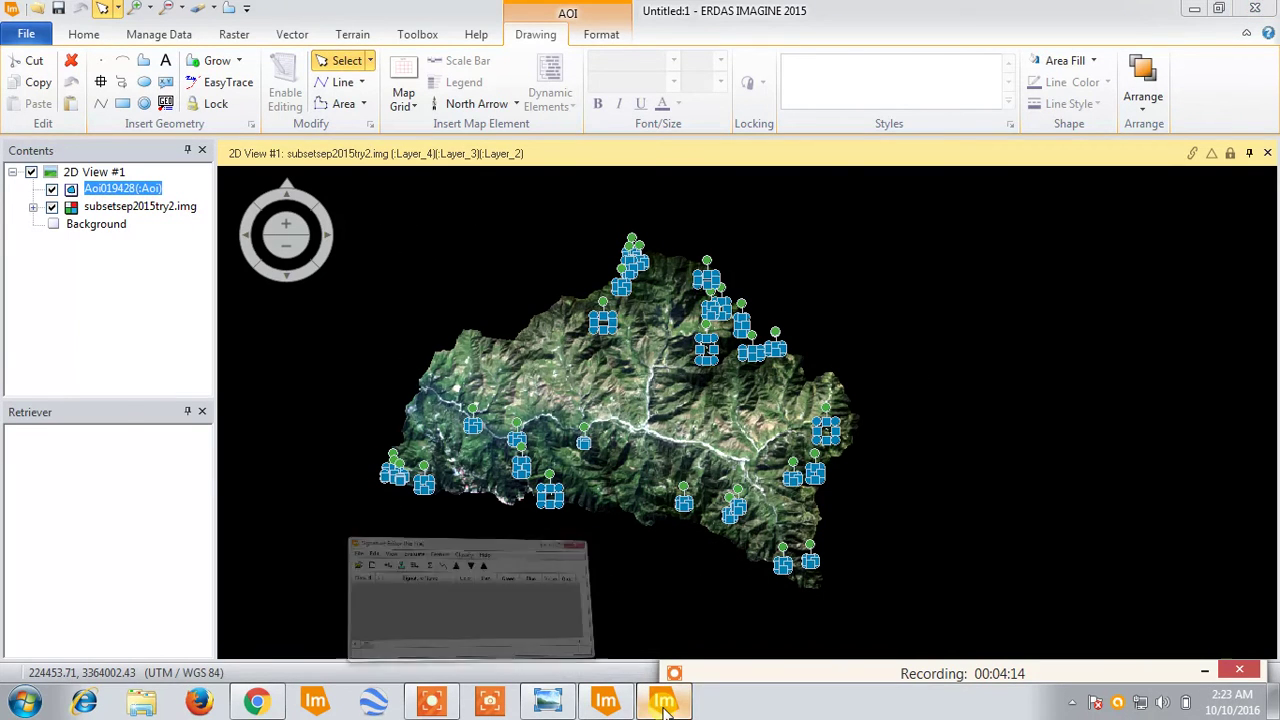
pyautogui.moveTo(82, 396); pyautogui.dragTo(104, 363)
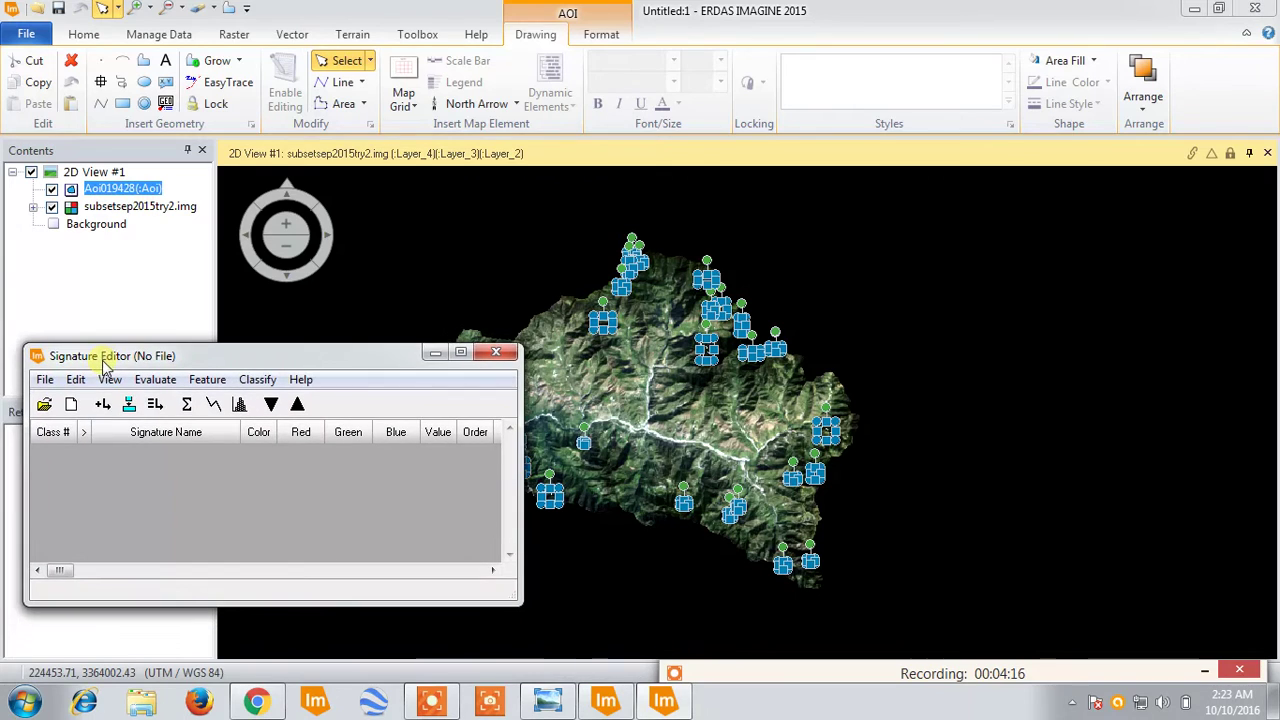
pyautogui.click(100, 413)
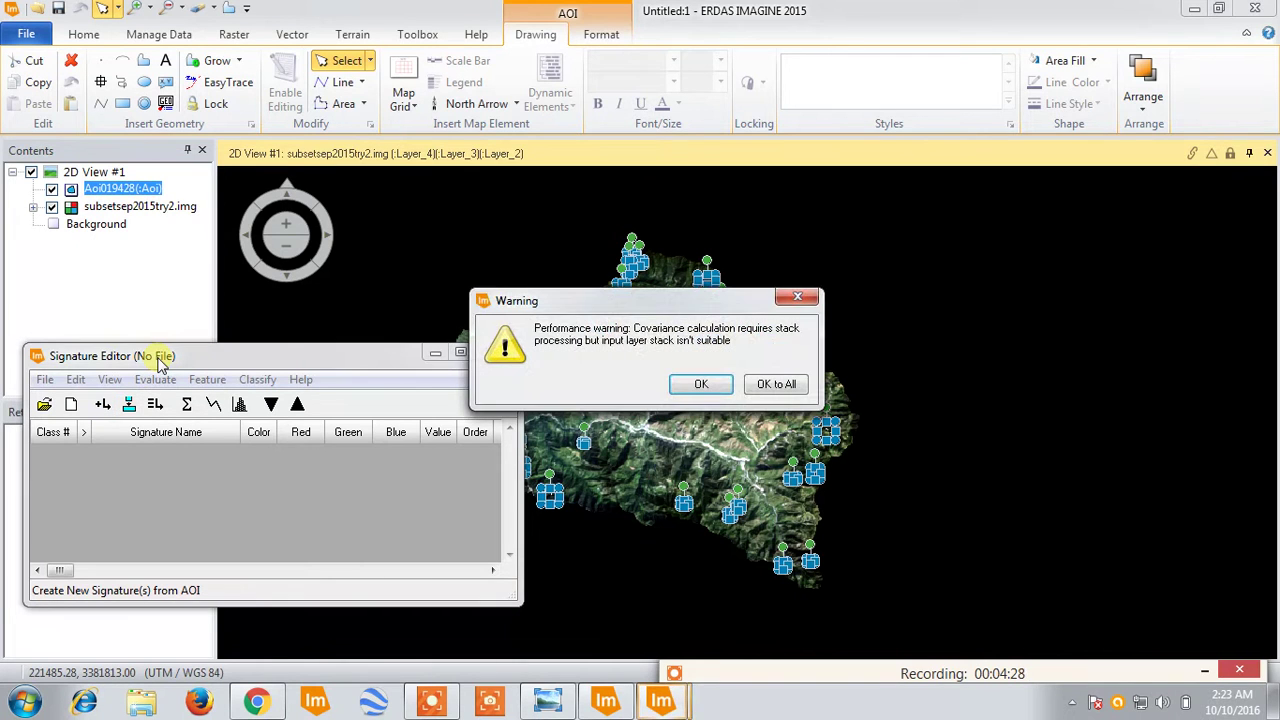
pyautogui.click(677, 383)
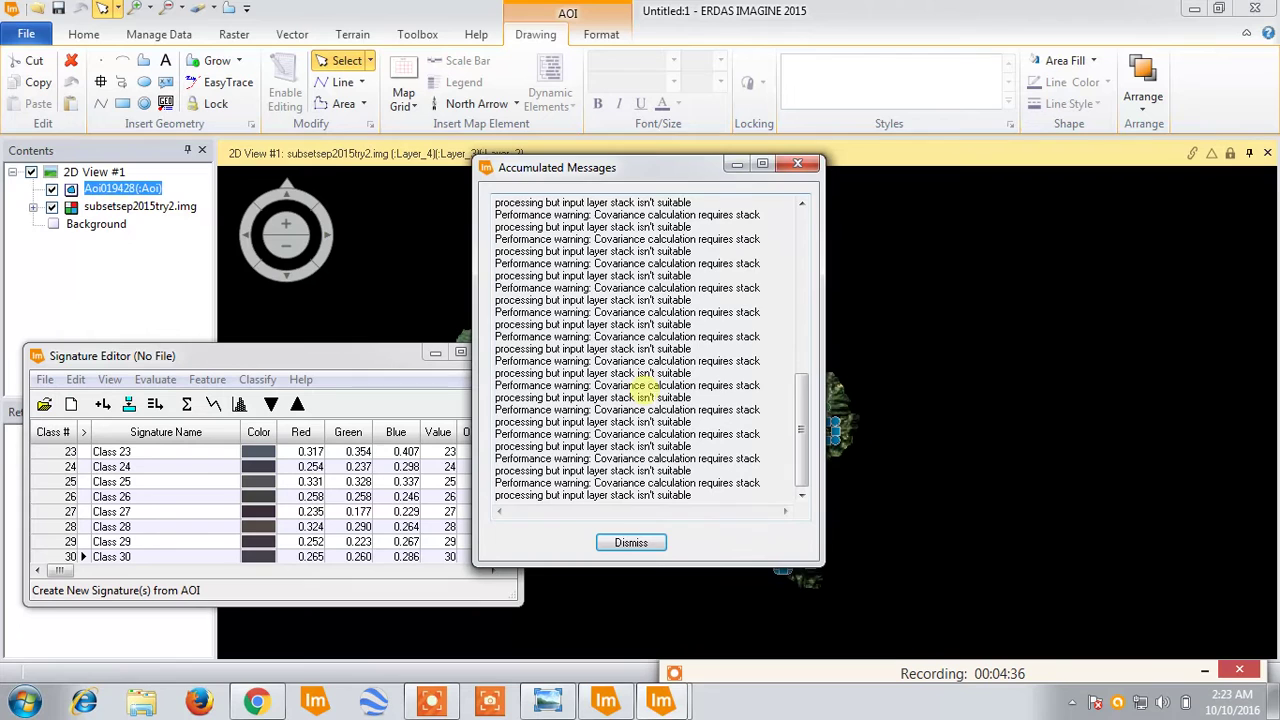
pyautogui.click(628, 543)
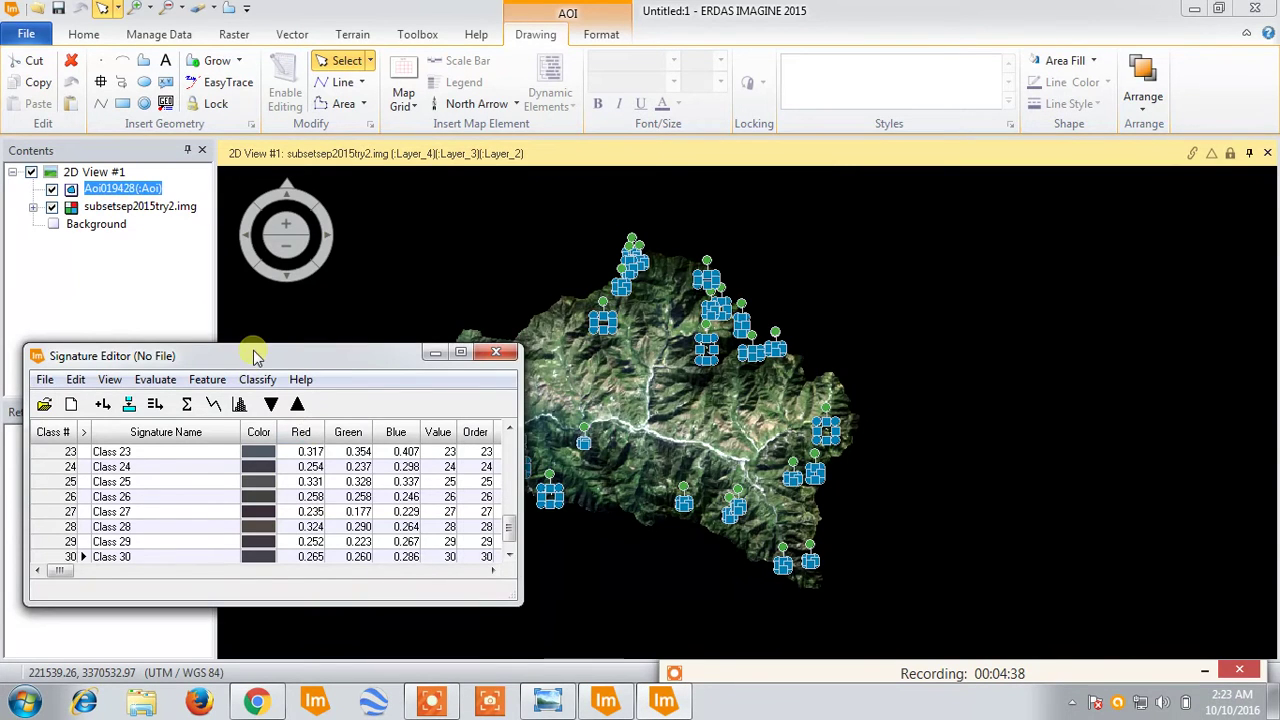
# Select all the forest signatures through Class 30 in the Signature Editor and merge them.
pyautogui.moveTo(254, 356); pyautogui.dragTo(566, 241)
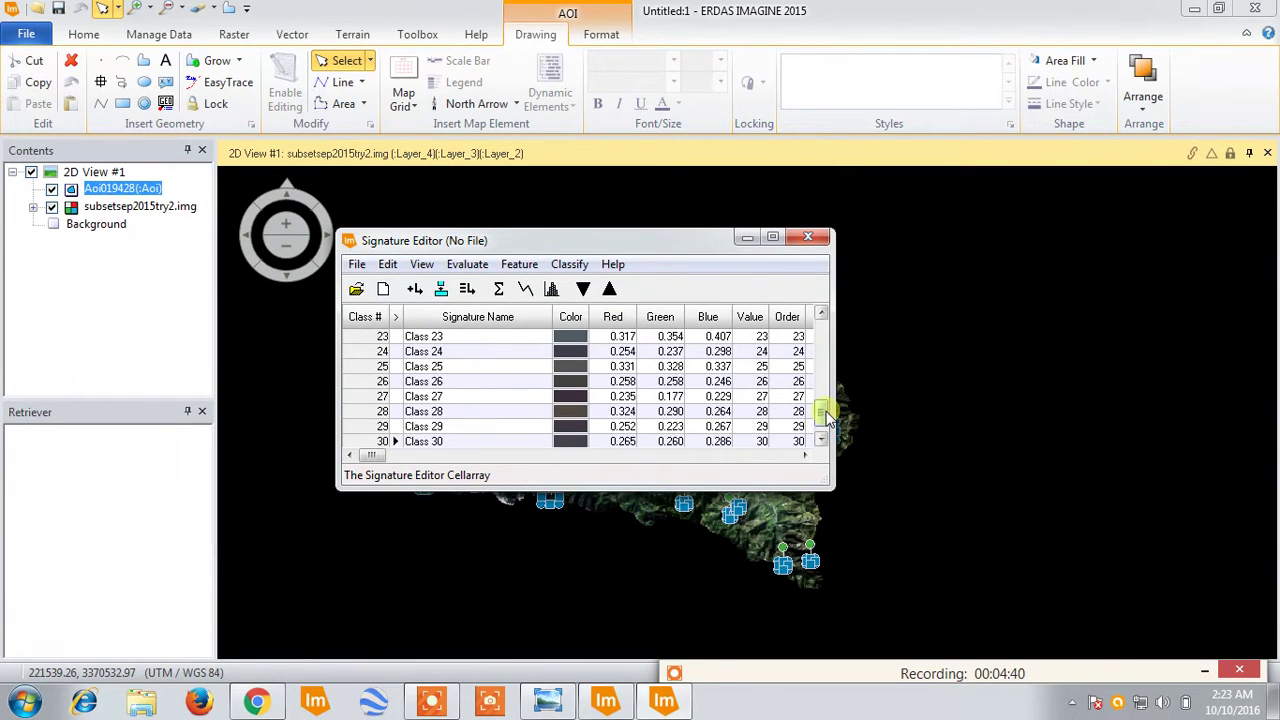
pyautogui.moveTo(822, 415); pyautogui.dragTo(818, 333)
pyautogui.moveTo(376, 340); pyautogui.dragTo(376, 382)
pyautogui.scroll(-7, 378, 382)
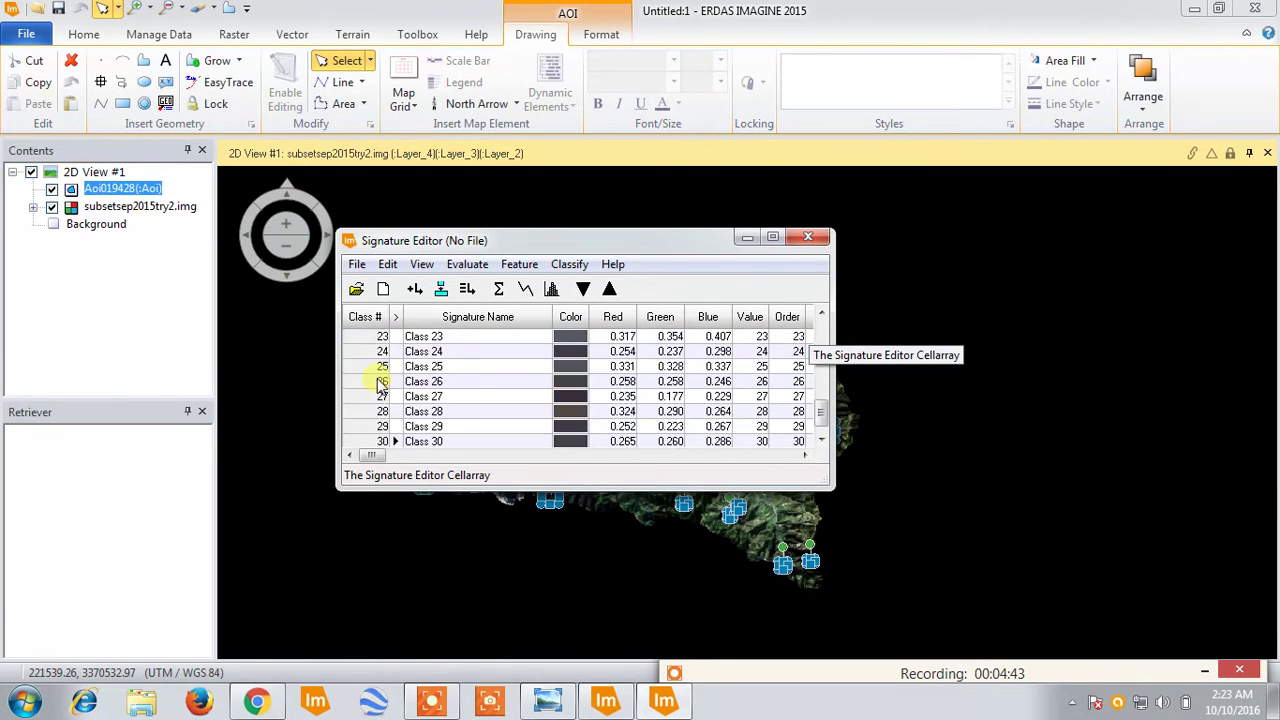
pyautogui.scroll(-2, 378, 381)
pyautogui.keyDown('shift'); pyautogui.click(376, 353); pyautogui.keyUp('shift')
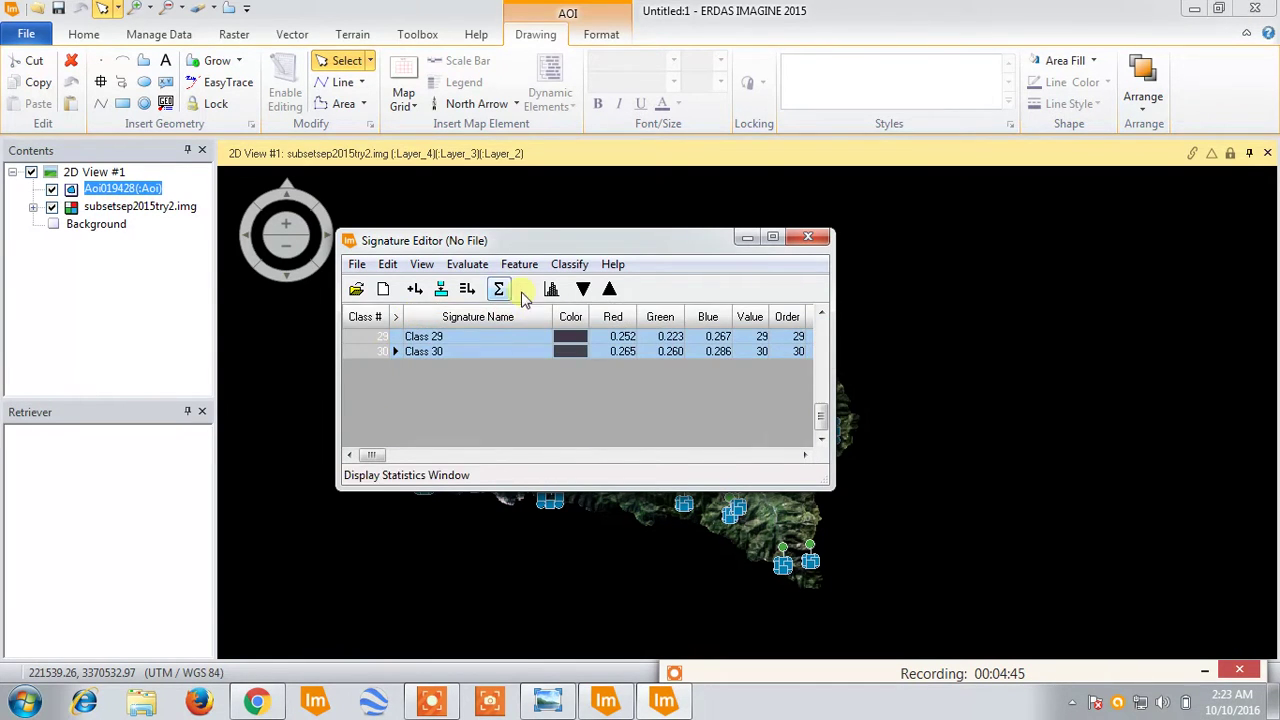
pyautogui.click(468, 290)
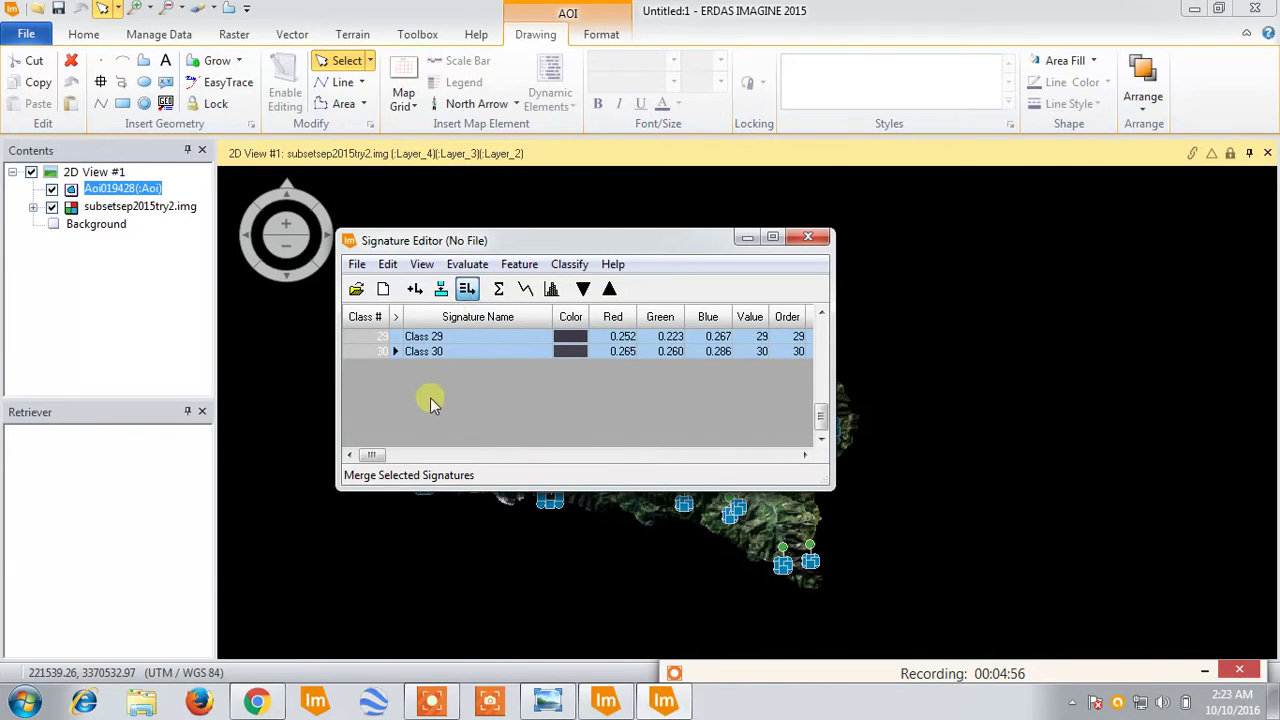
# Delete the selected original forest signatures, rename the remaining merged signature Forest, and minimize the Signature Editor.
pyautogui.rightClick(386, 406)
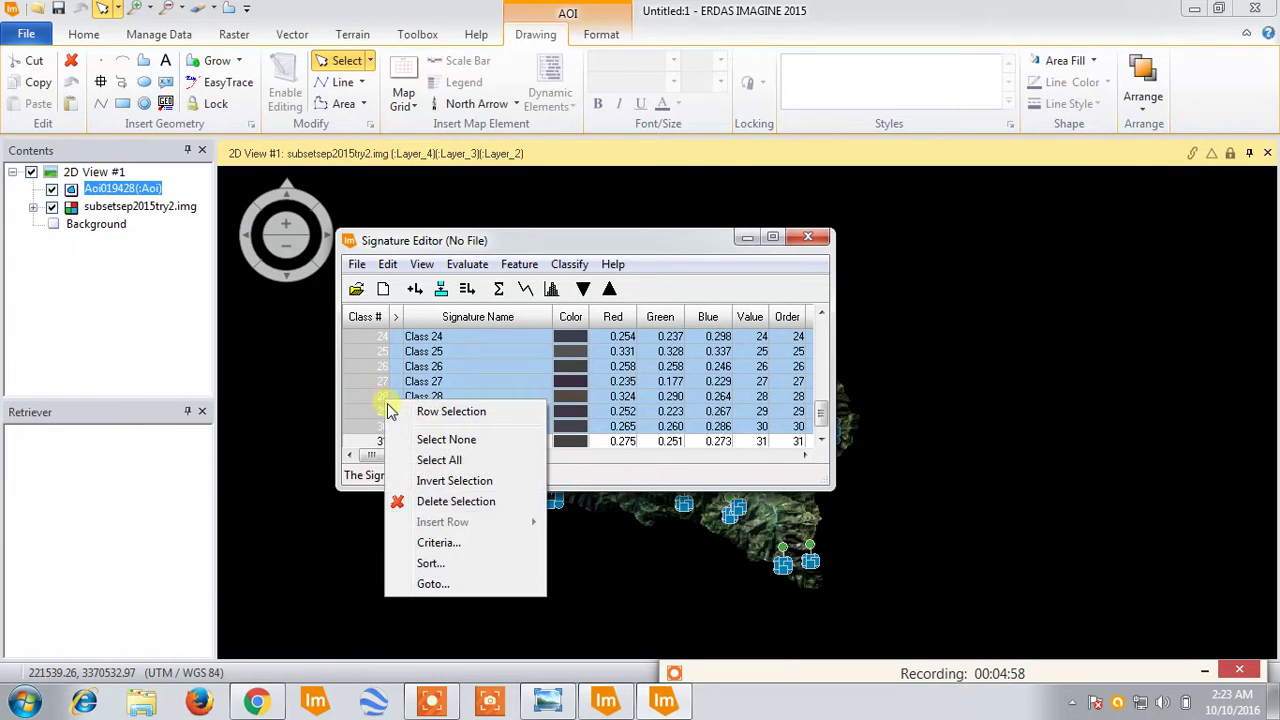
pyautogui.click(455, 501)
pyautogui.click(430, 337)
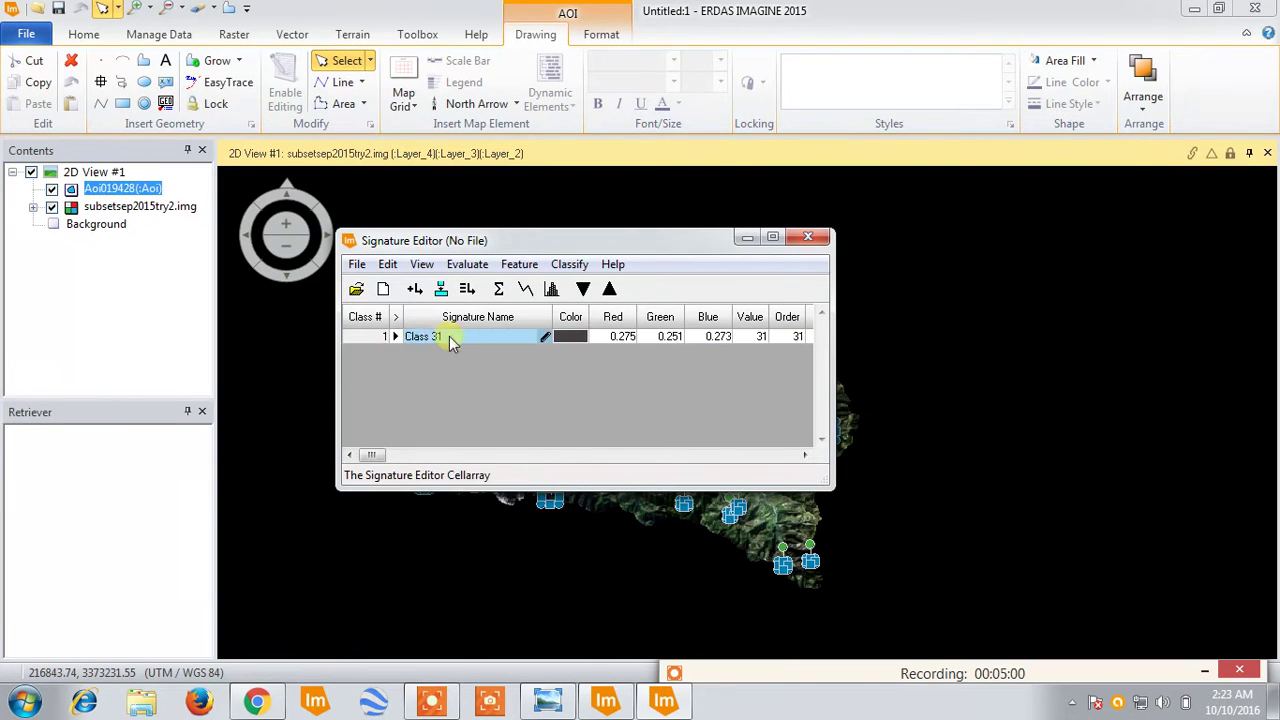
pyautogui.write('Forest')
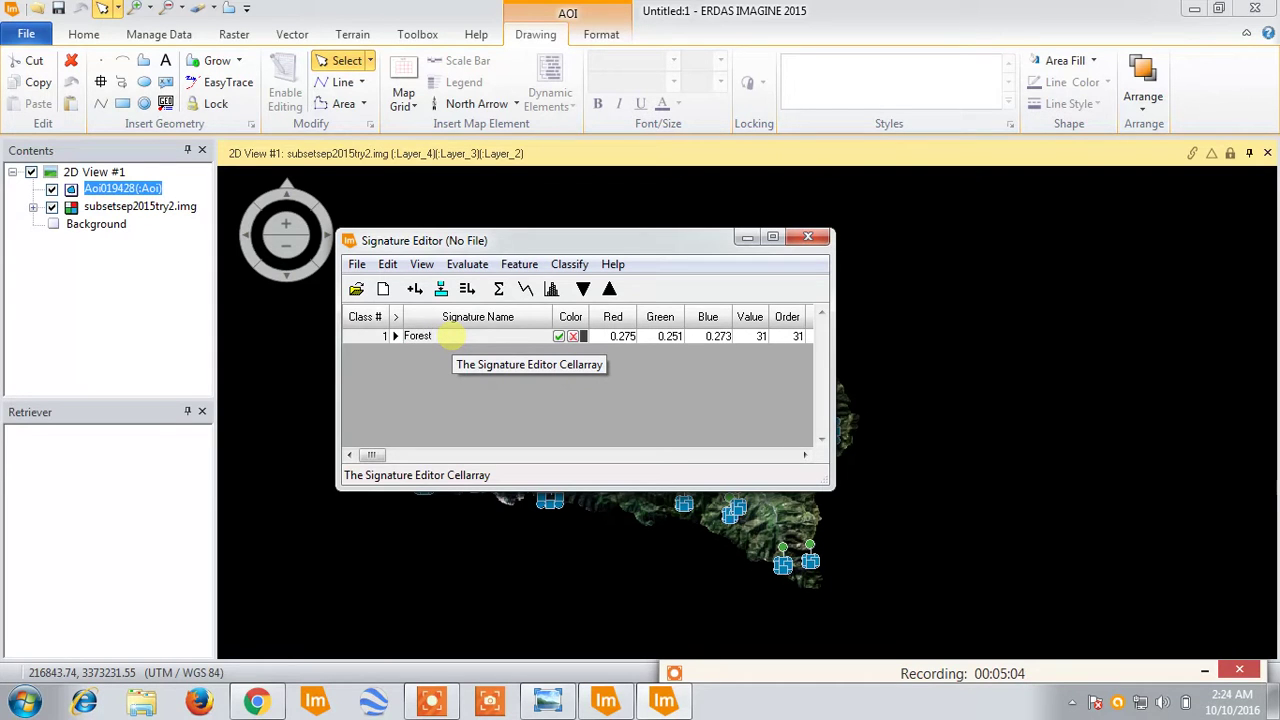
pyautogui.click(745, 237)
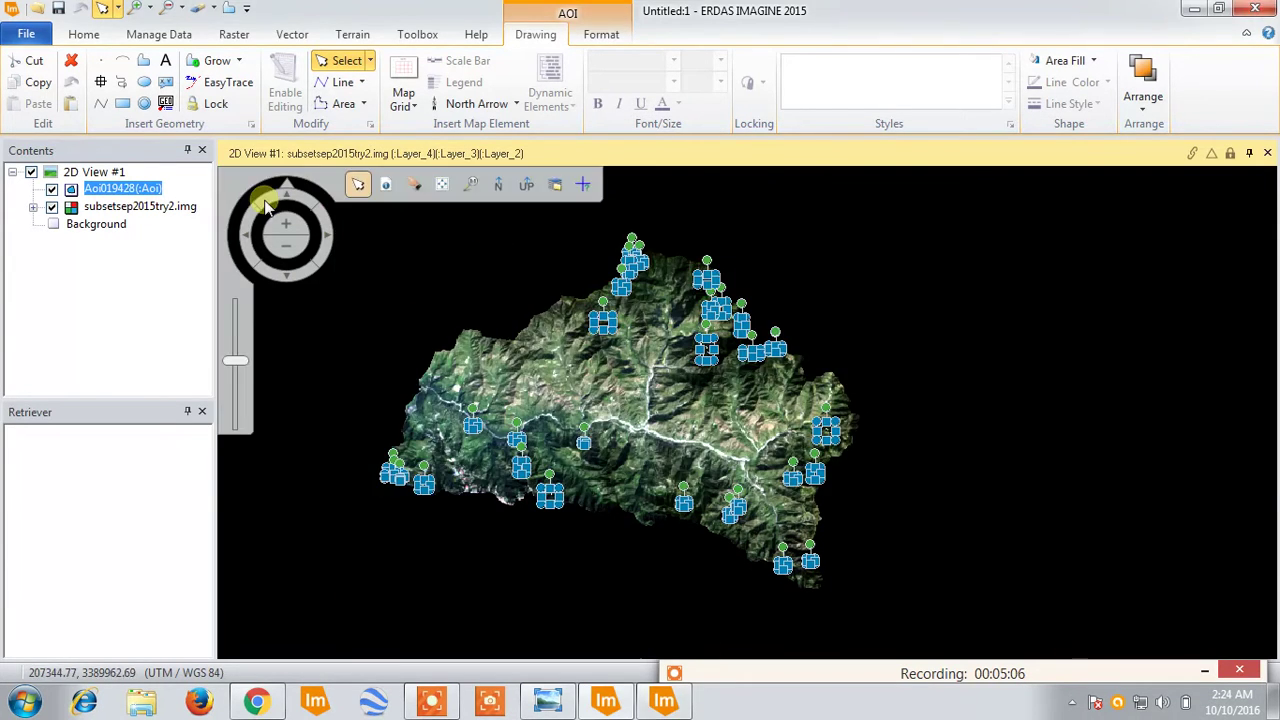
# Remove the forest AOI layer from the 2D view without saving changes to its temporary file.
pyautogui.rightClick(133, 190)
pyautogui.click(196, 248)
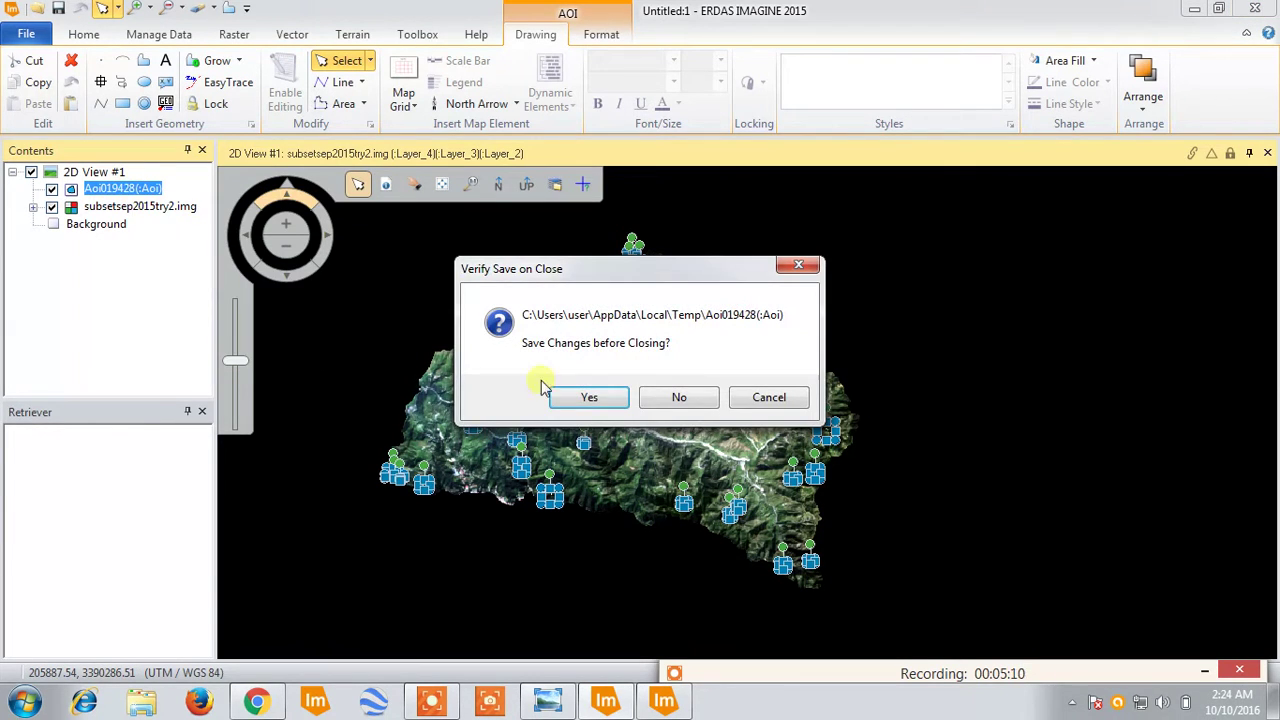
pyautogui.click(676, 397)
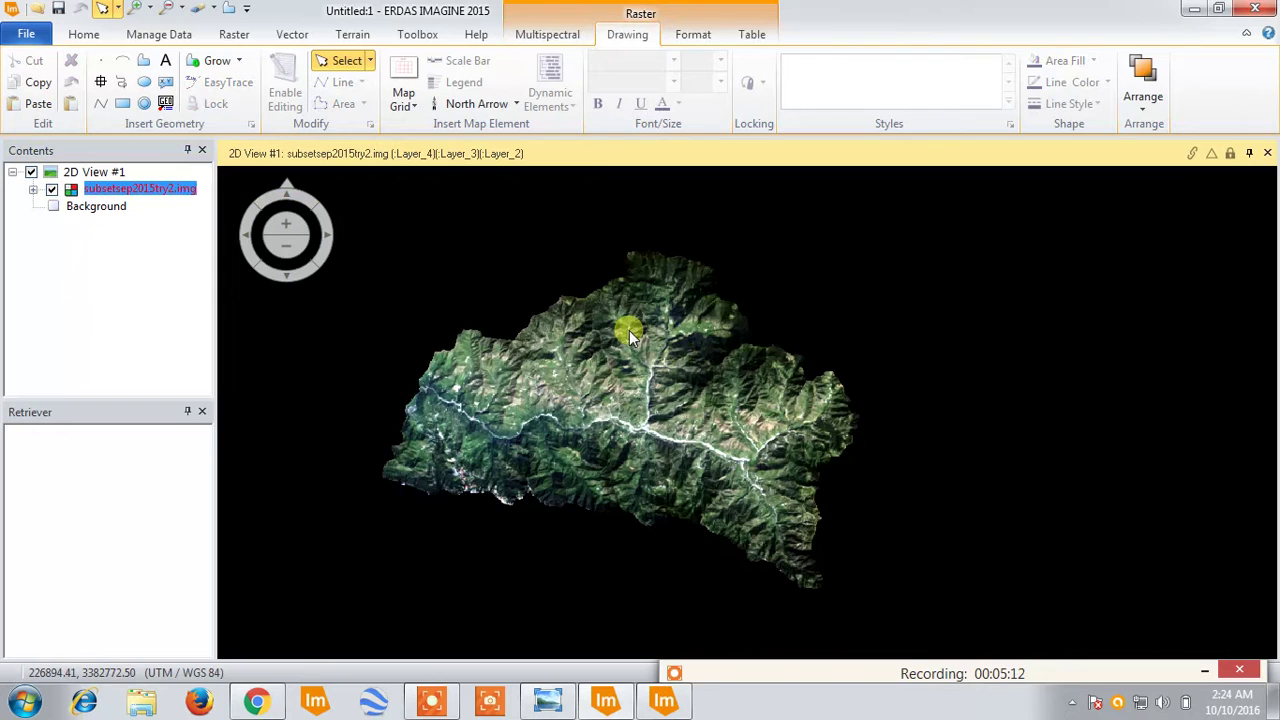
# Examine the northern ridges and river valleys of the satellite image for areas suited to the next land-cover class.
pyautogui.click(418, 184)
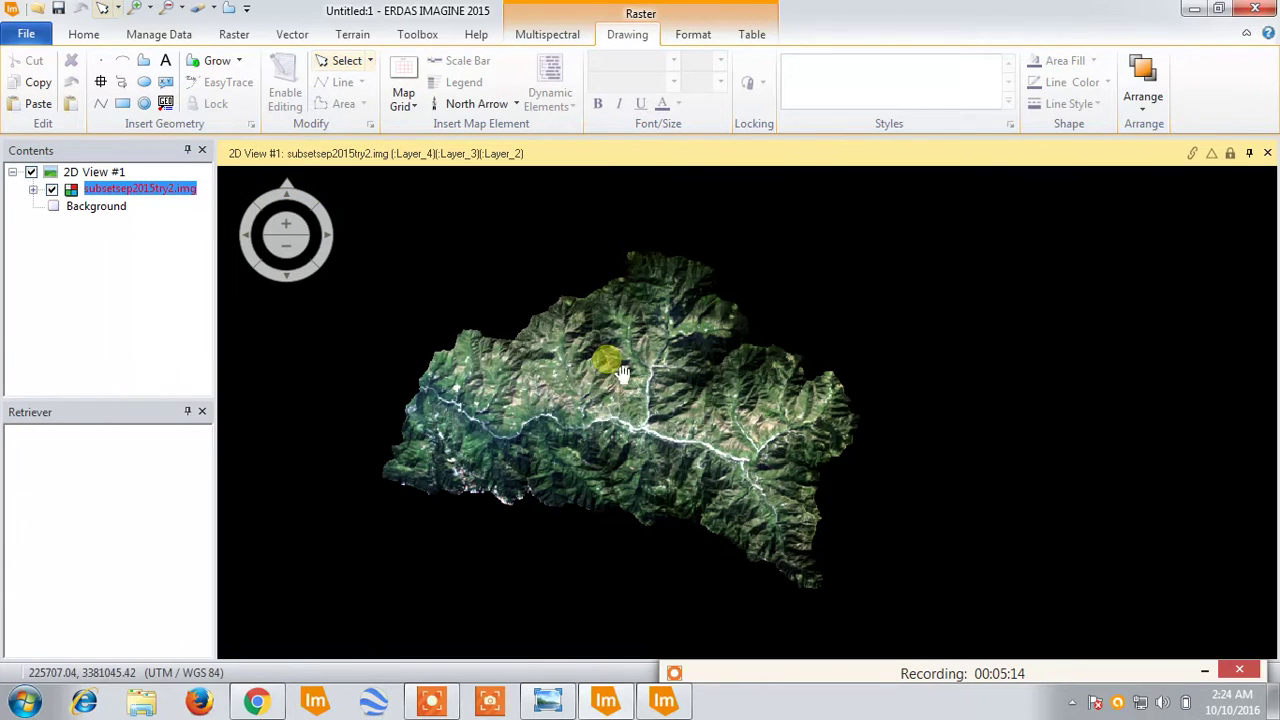
pyautogui.moveTo(657, 410); pyautogui.dragTo(595, 450)
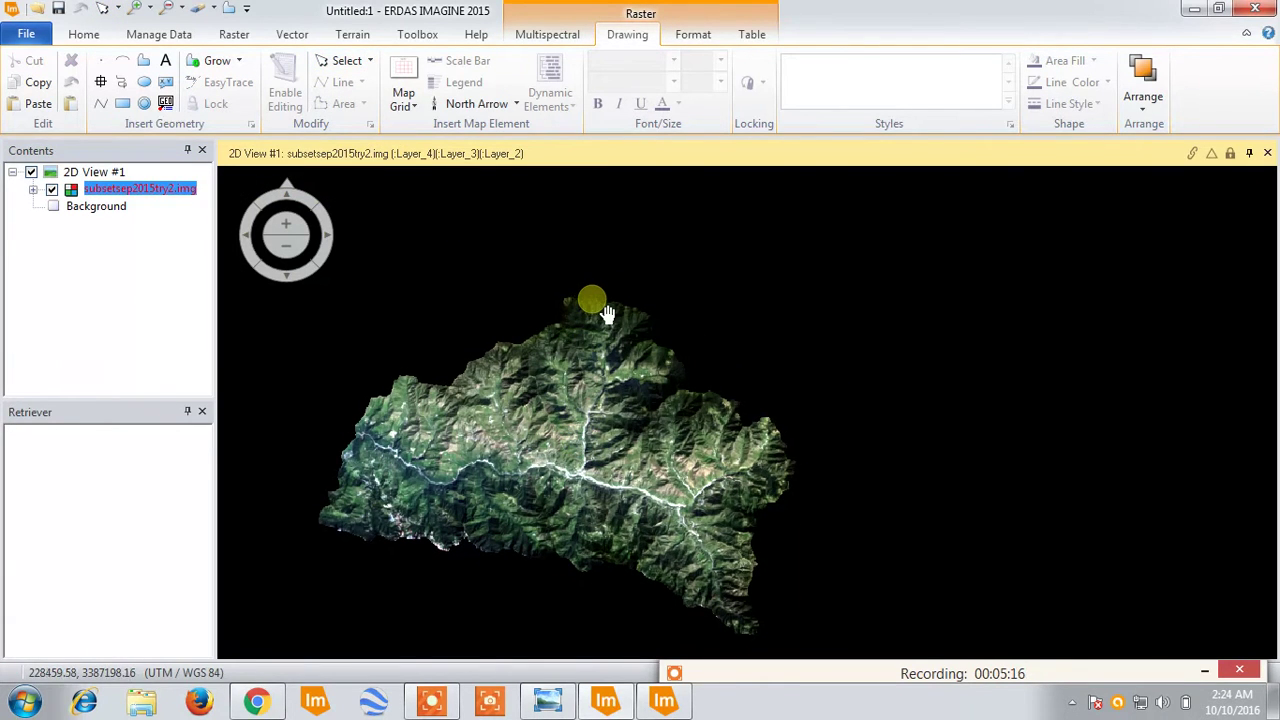
pyautogui.scroll(3, 606, 312)
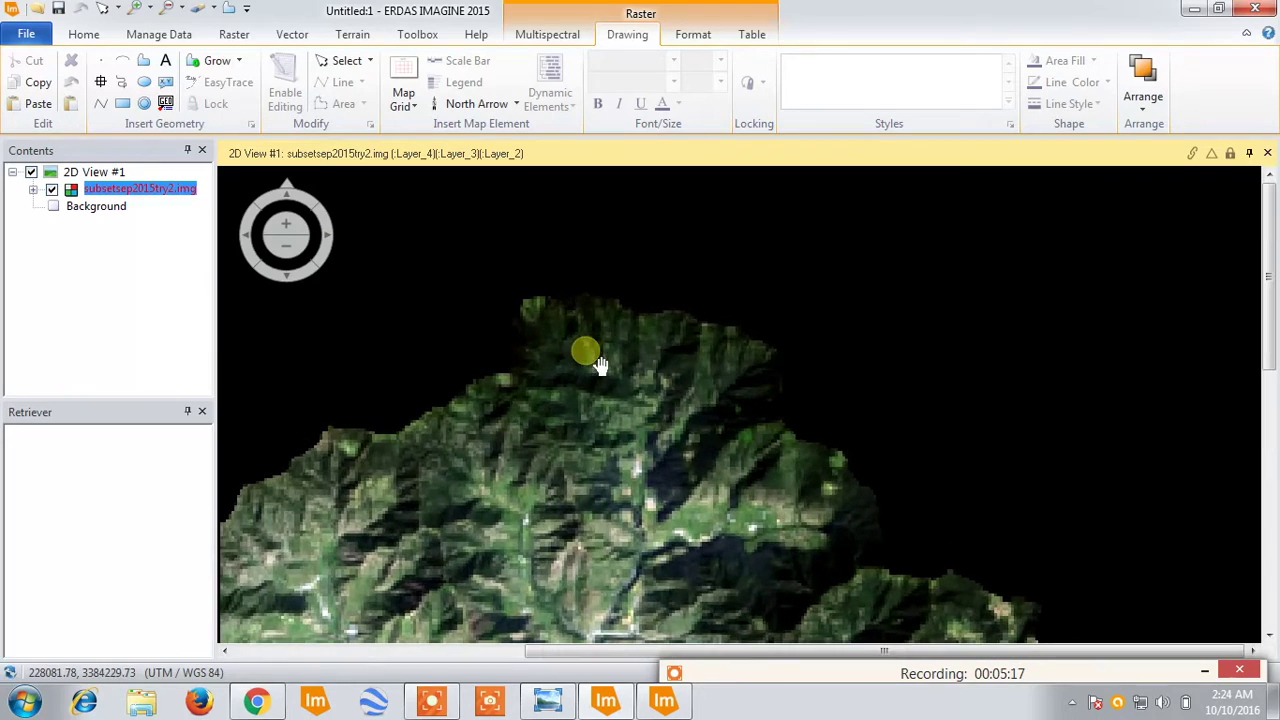
pyautogui.moveTo(601, 380)
pyautogui.mouseDown()
pyautogui.moveTo(563, 340)
pyautogui.moveTo(585, 376)
pyautogui.mouseUp()
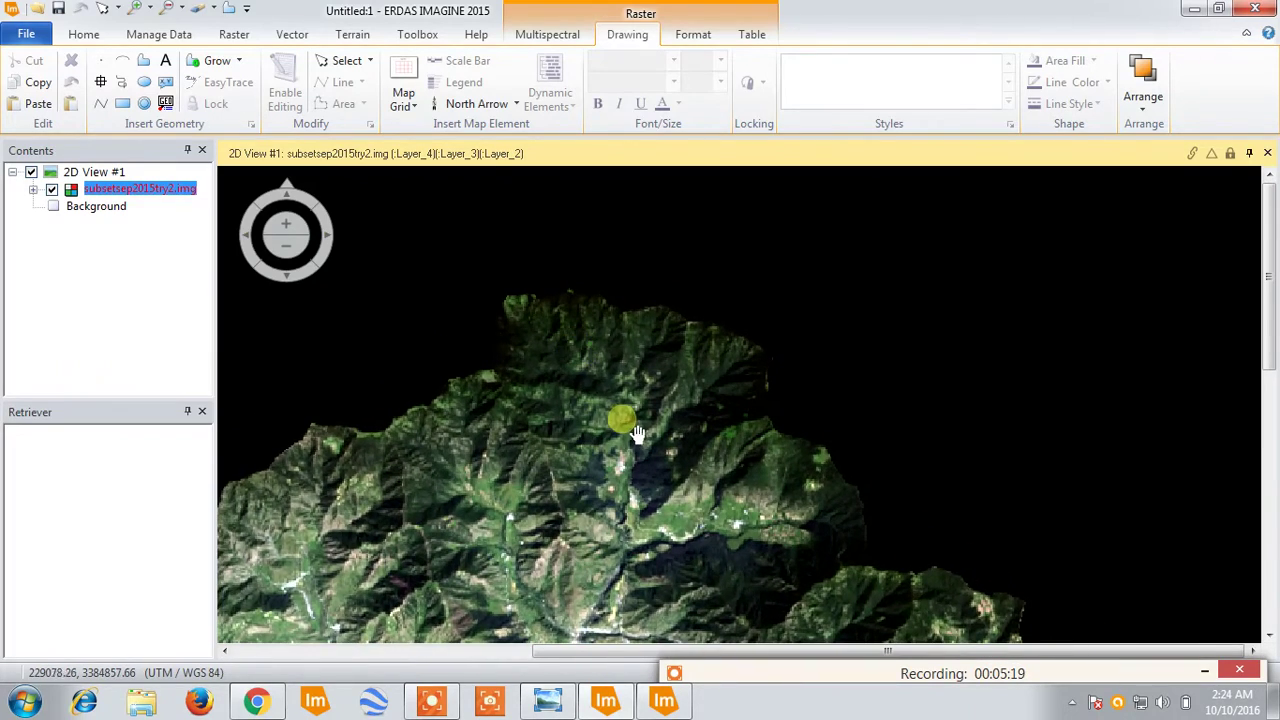
pyautogui.moveTo(620, 423); pyautogui.dragTo(475, 318)
pyautogui.moveTo(542, 486); pyautogui.dragTo(547, 383)
pyautogui.moveTo(501, 433)
pyautogui.mouseDown()
pyautogui.moveTo(497, 375)
pyautogui.moveTo(515, 383)
pyautogui.moveTo(543, 366)
pyautogui.moveTo(547, 378)
pyautogui.mouseUp()
pyautogui.moveTo(591, 443); pyautogui.dragTo(620, 494)
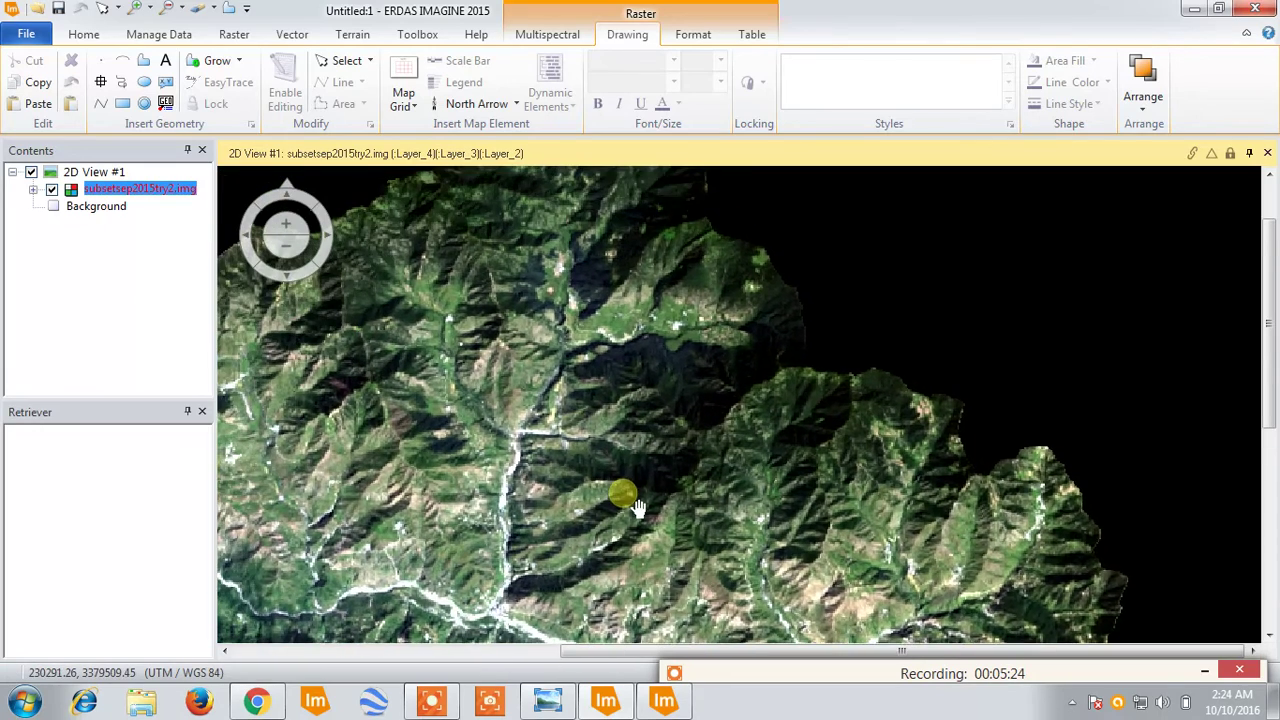
pyautogui.moveTo(627, 417); pyautogui.dragTo(600, 468)
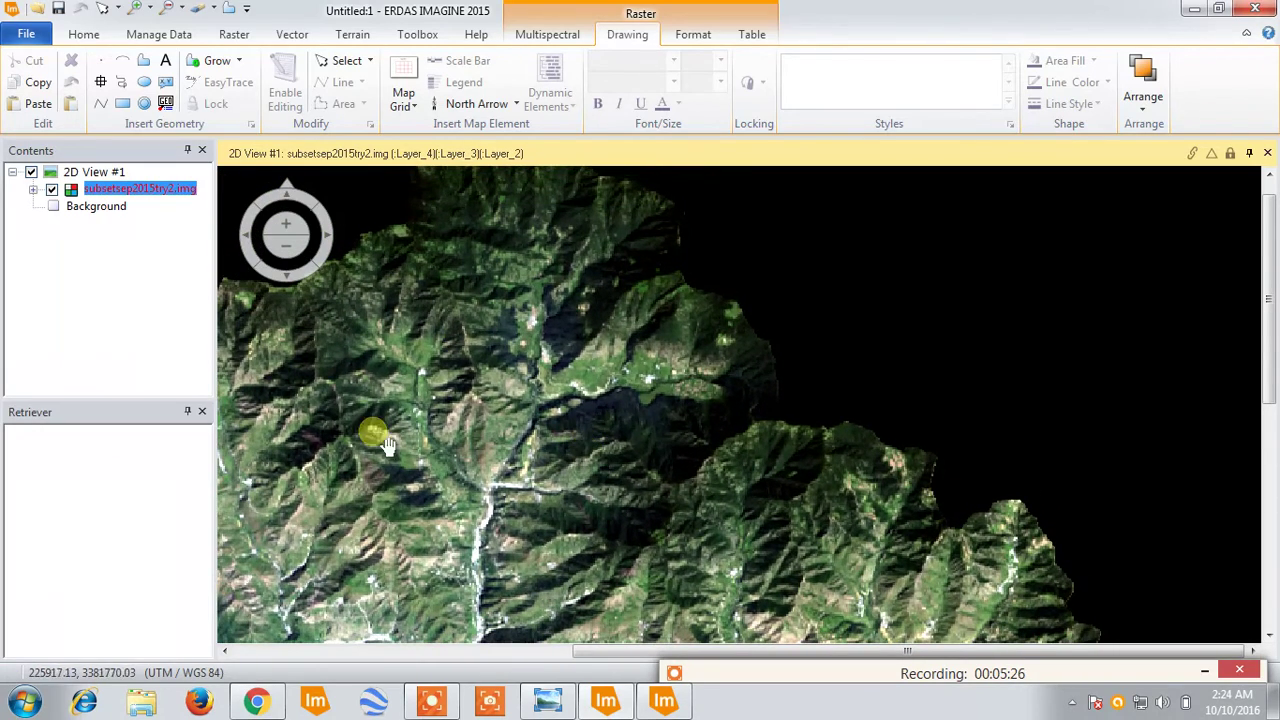
pyautogui.moveTo(593, 400); pyautogui.dragTo(577, 425)
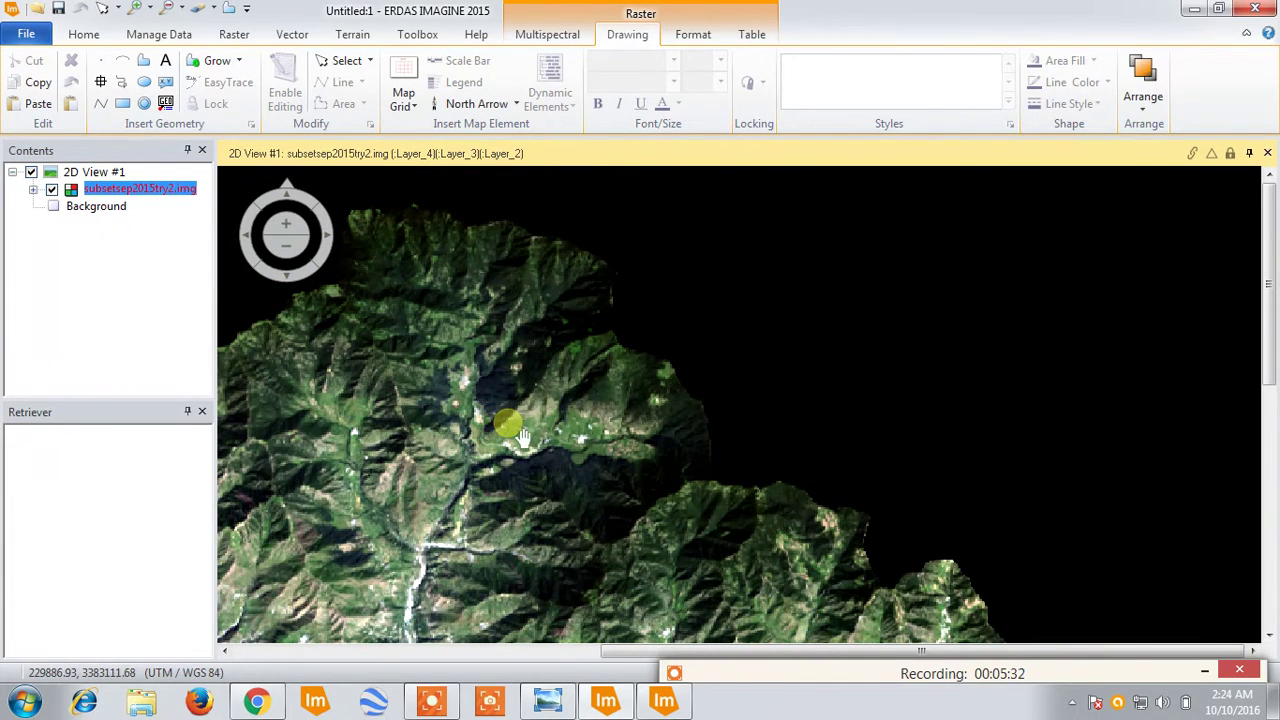
pyautogui.moveTo(560, 433); pyautogui.dragTo(567, 428)
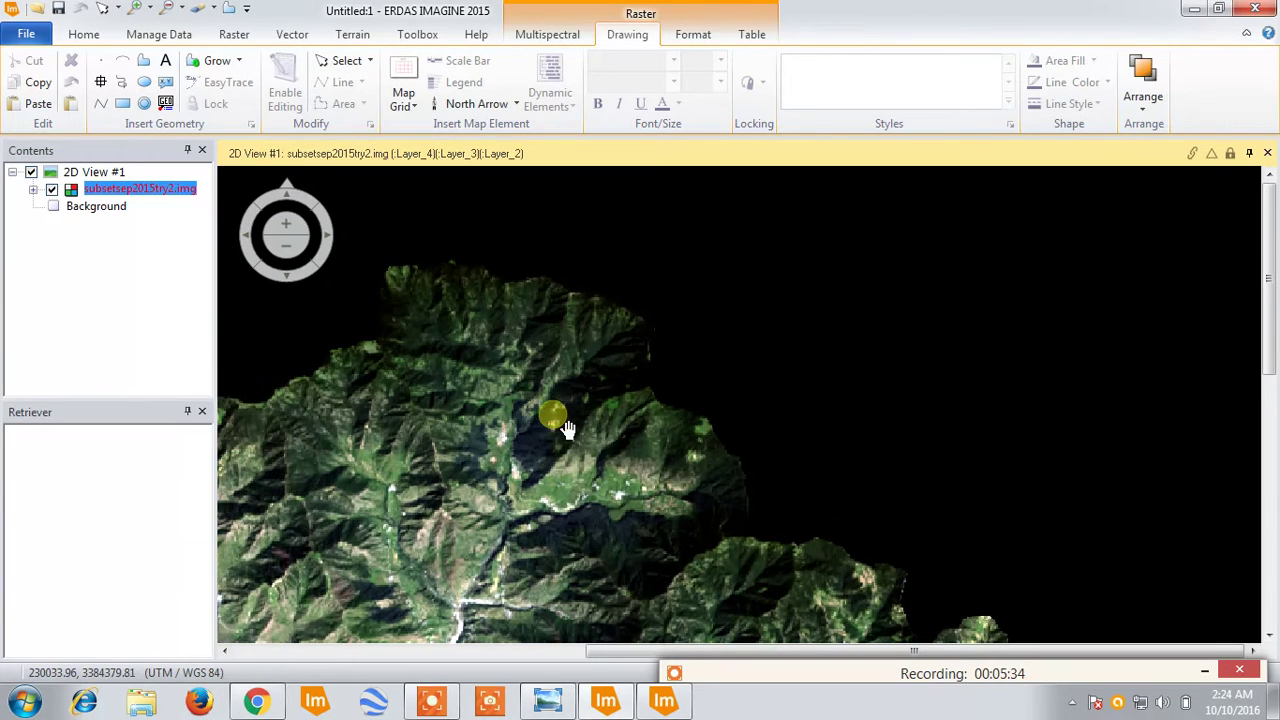
pyautogui.moveTo(576, 502); pyautogui.dragTo(554, 428)
pyautogui.moveTo(518, 512); pyautogui.dragTo(462, 372)
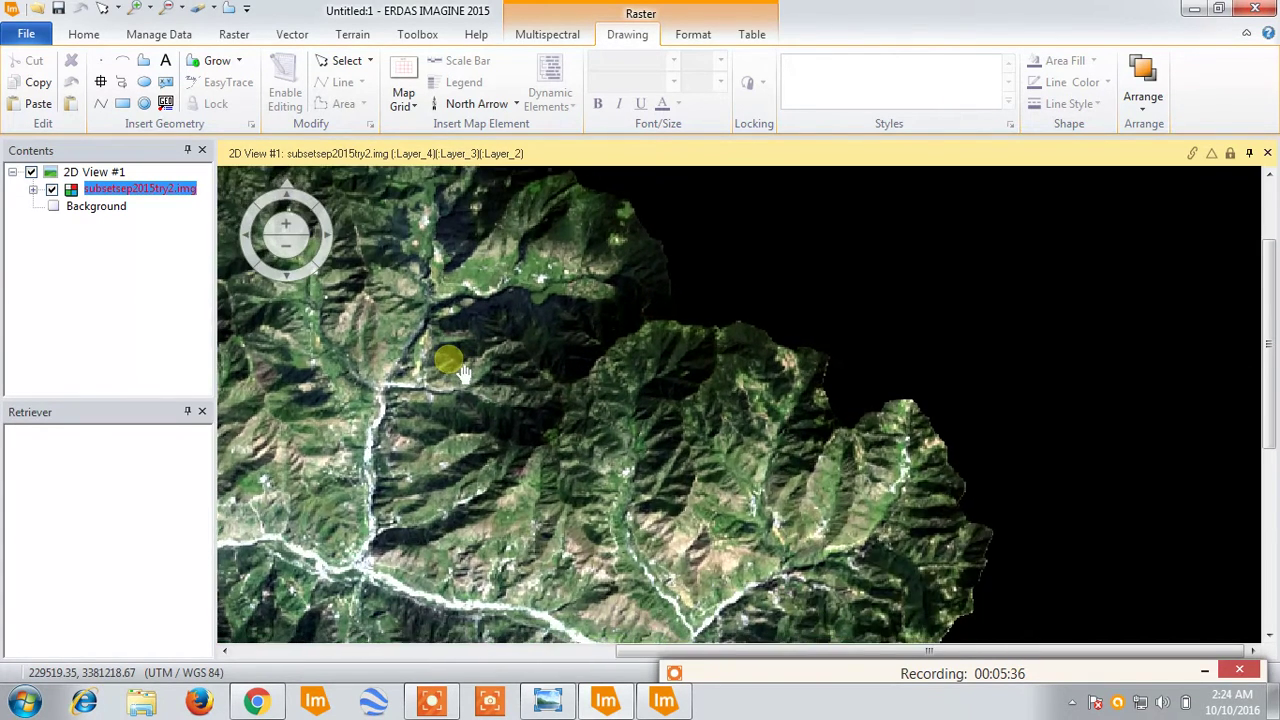
pyautogui.moveTo(535, 443); pyautogui.dragTo(640, 396)
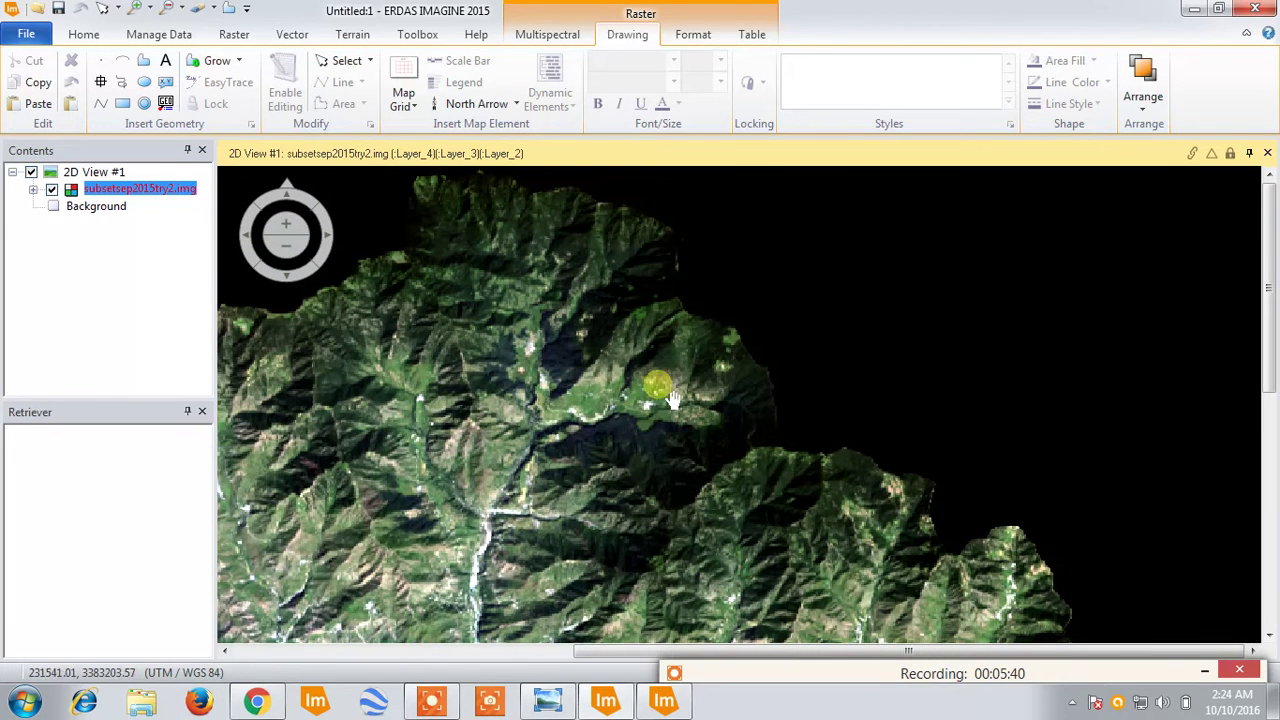
pyautogui.moveTo(563, 340); pyautogui.dragTo(532, 472)
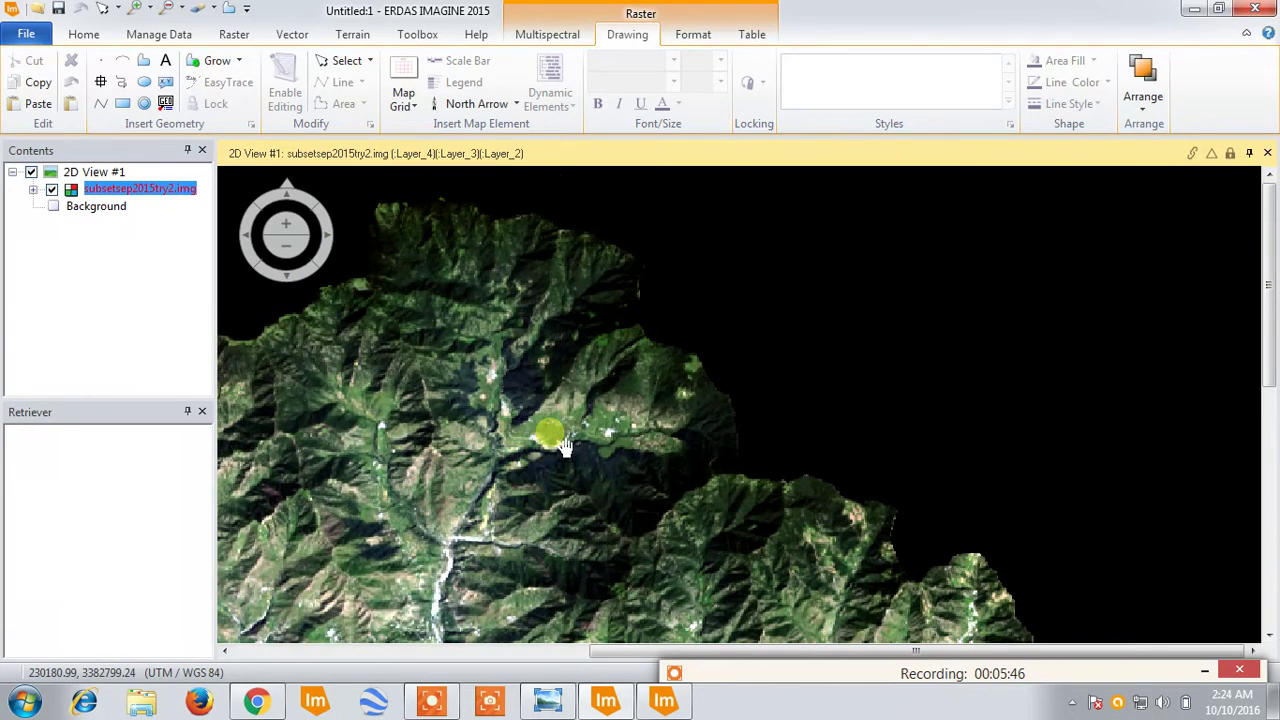
pyautogui.scroll(4, 565, 445)
pyautogui.scroll(-3, 568, 436)
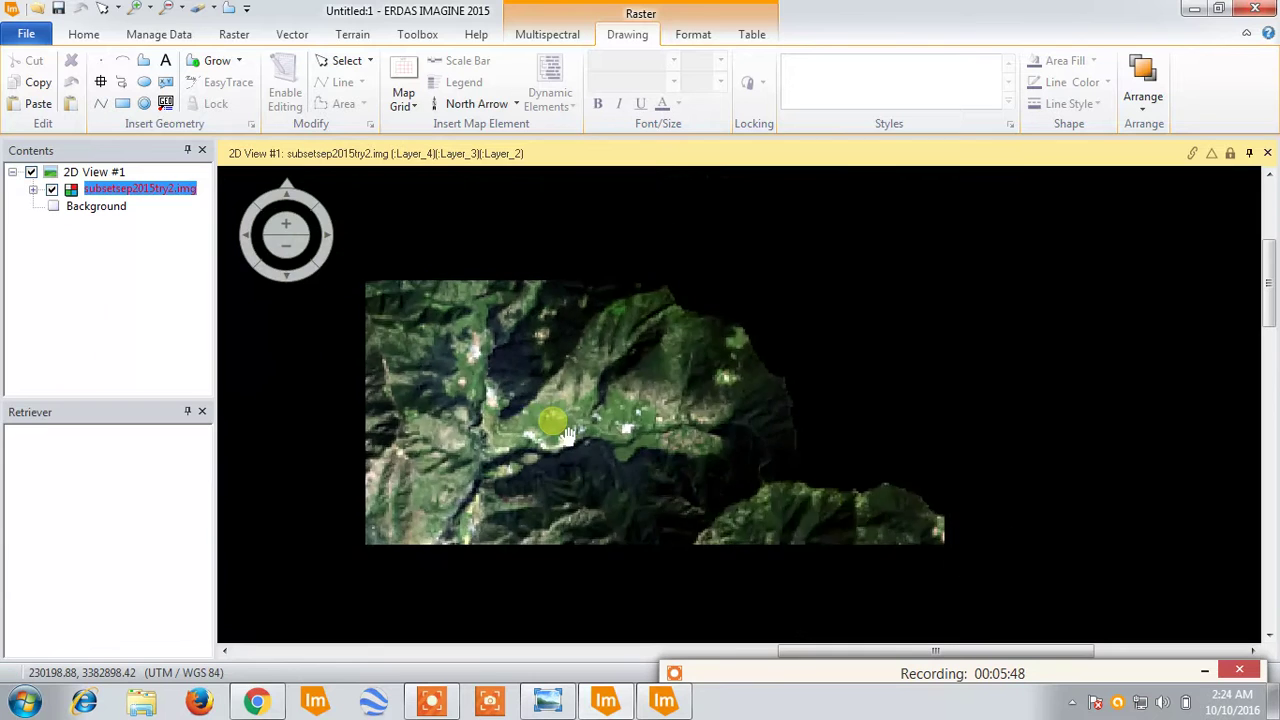
pyautogui.scroll(-3, 560, 450)
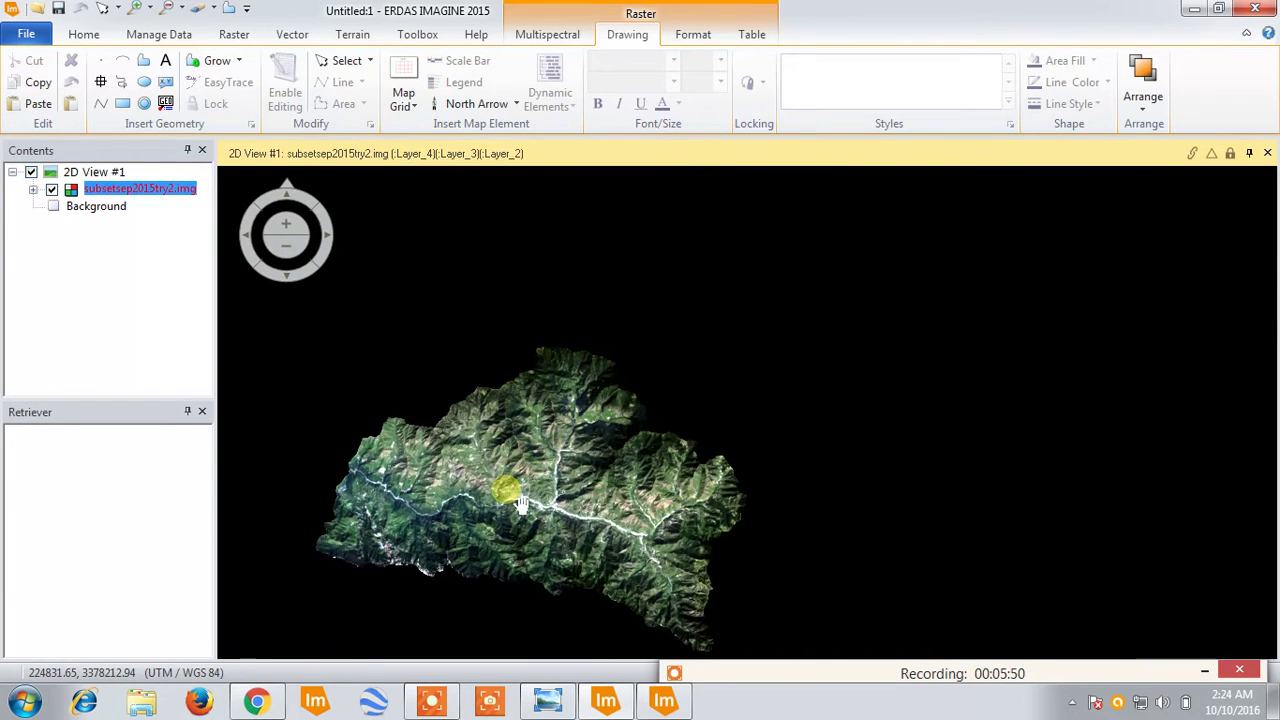
pyautogui.moveTo(457, 507); pyautogui.dragTo(434, 551)
pyautogui.moveTo(566, 477); pyautogui.dragTo(546, 491)
pyautogui.scroll(5, 545, 490)
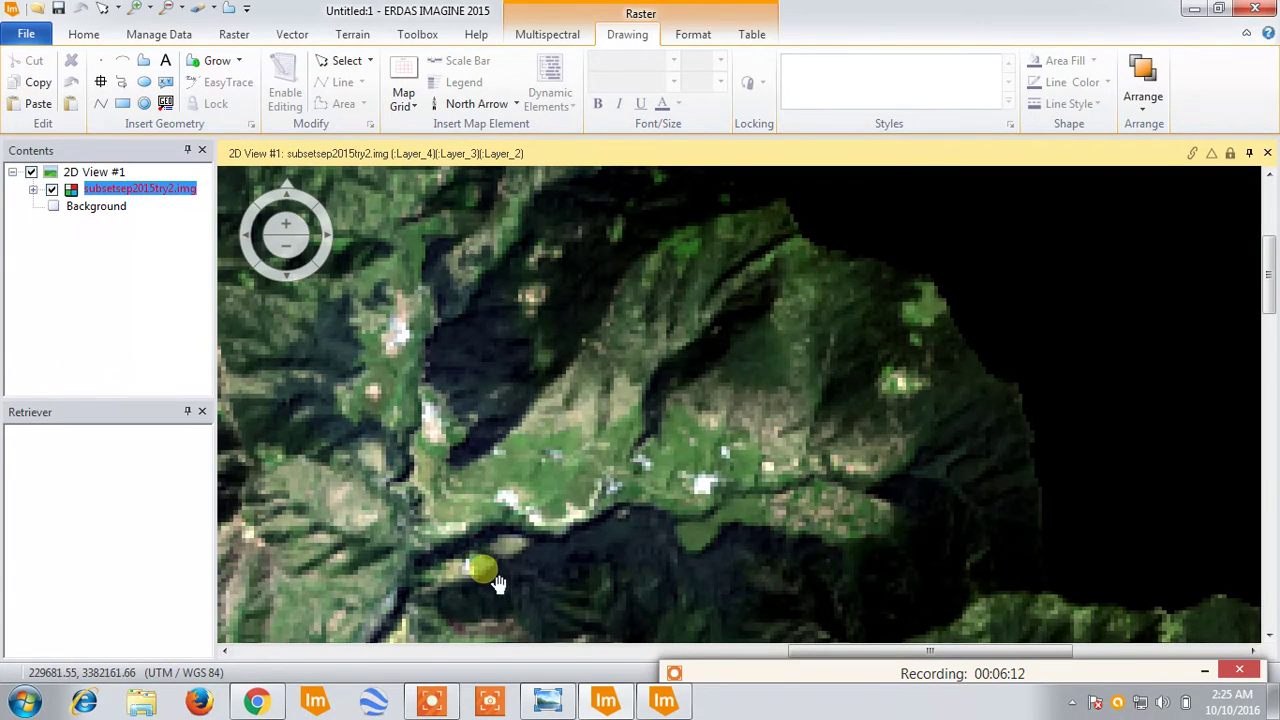
pyautogui.click(448, 705)
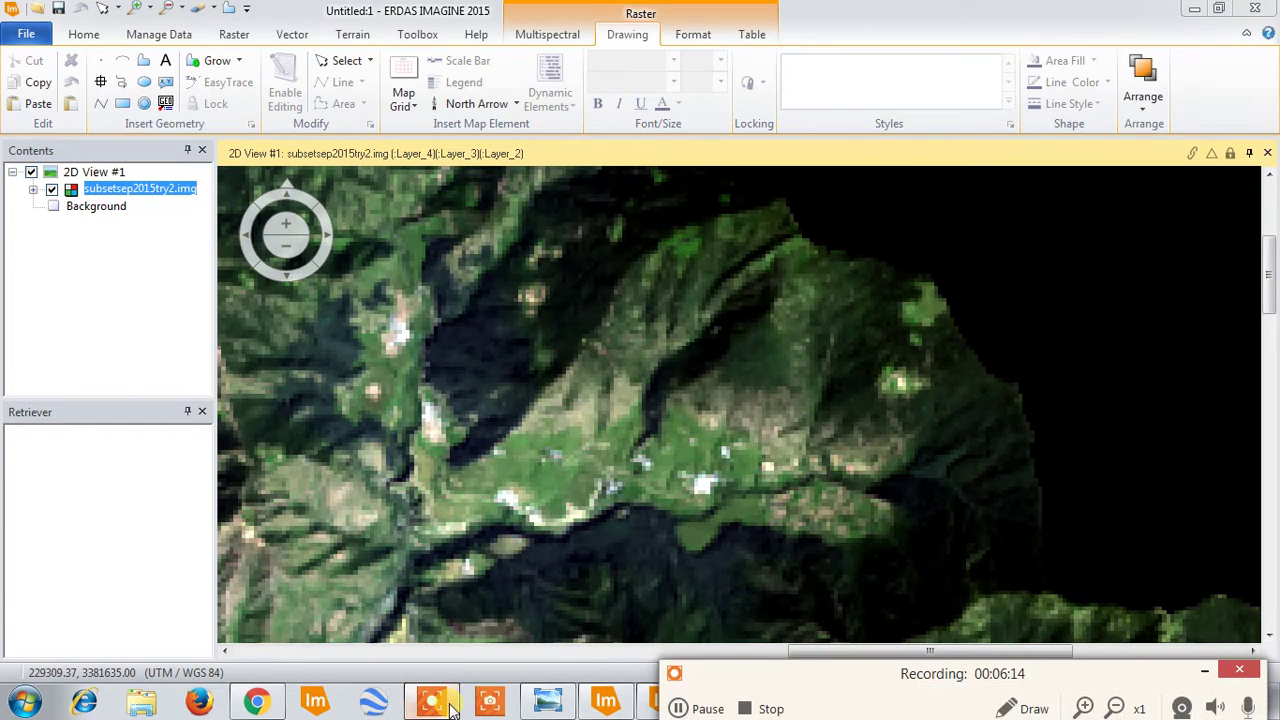
pyautogui.click(680, 708)
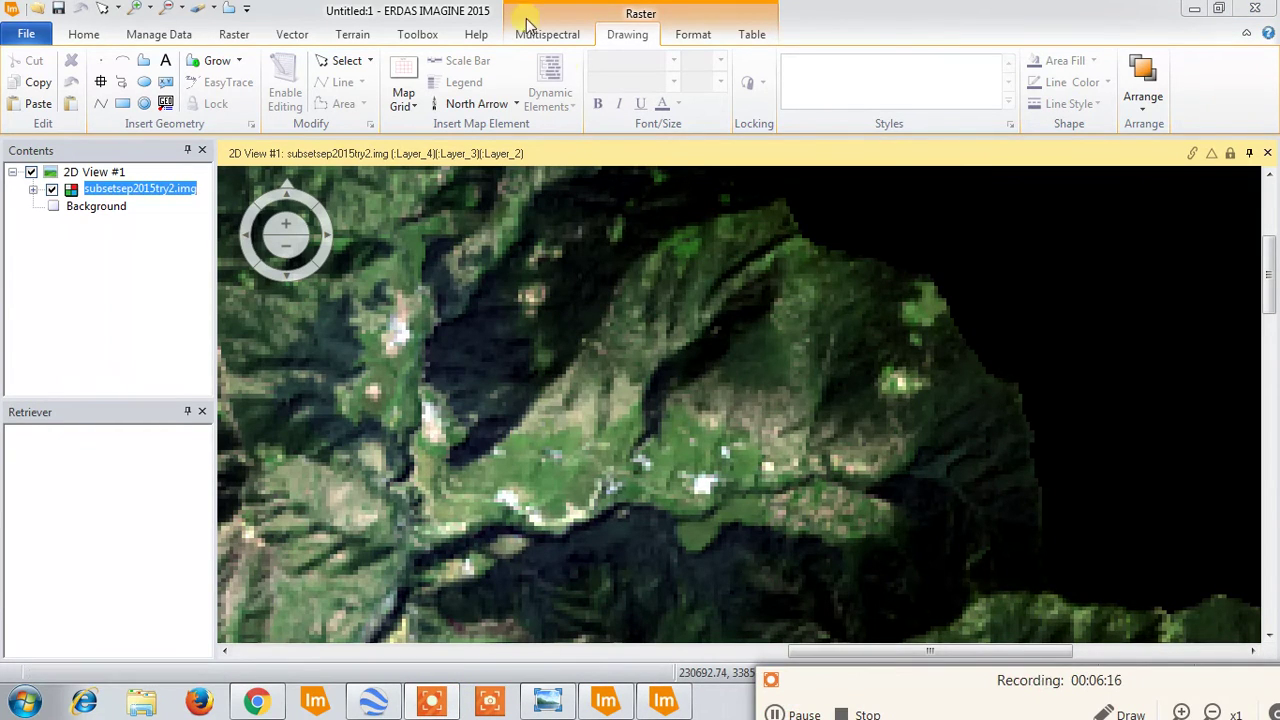
# Search the commands for google, connect to Google Earth, and link and sync it with the 2D view.
pyautogui.click(477, 33)
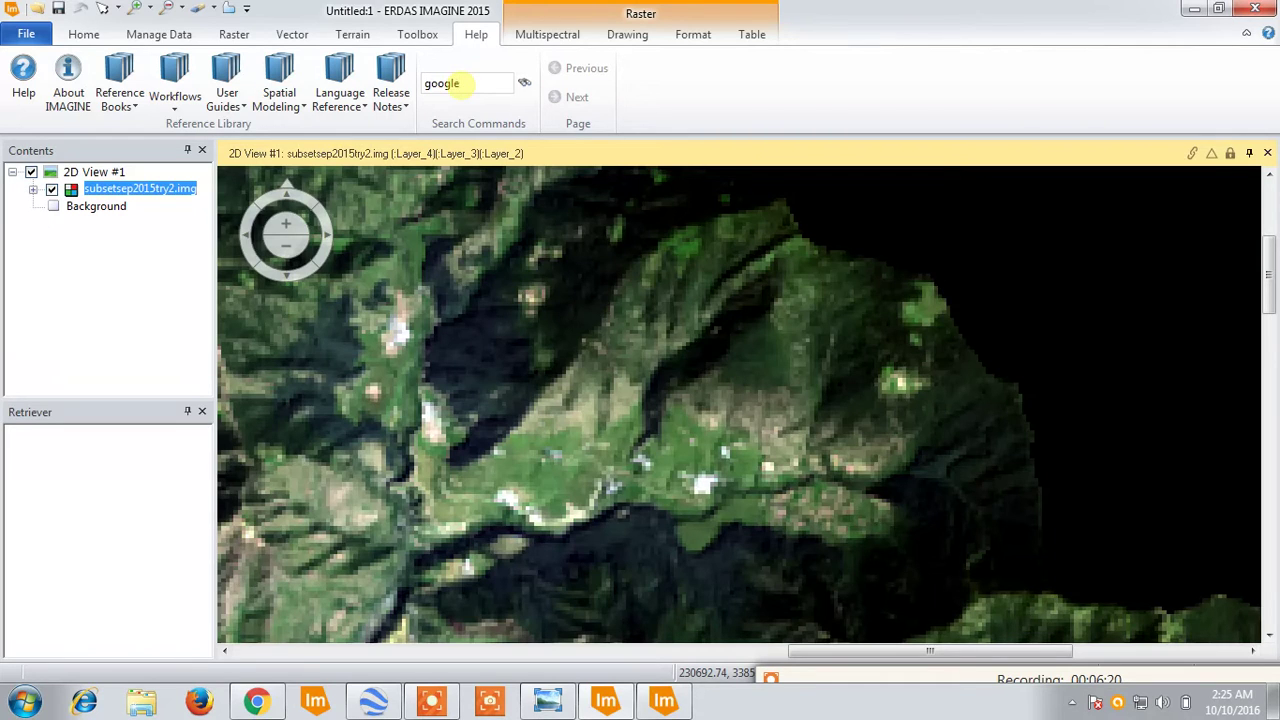
pyautogui.press('Return')
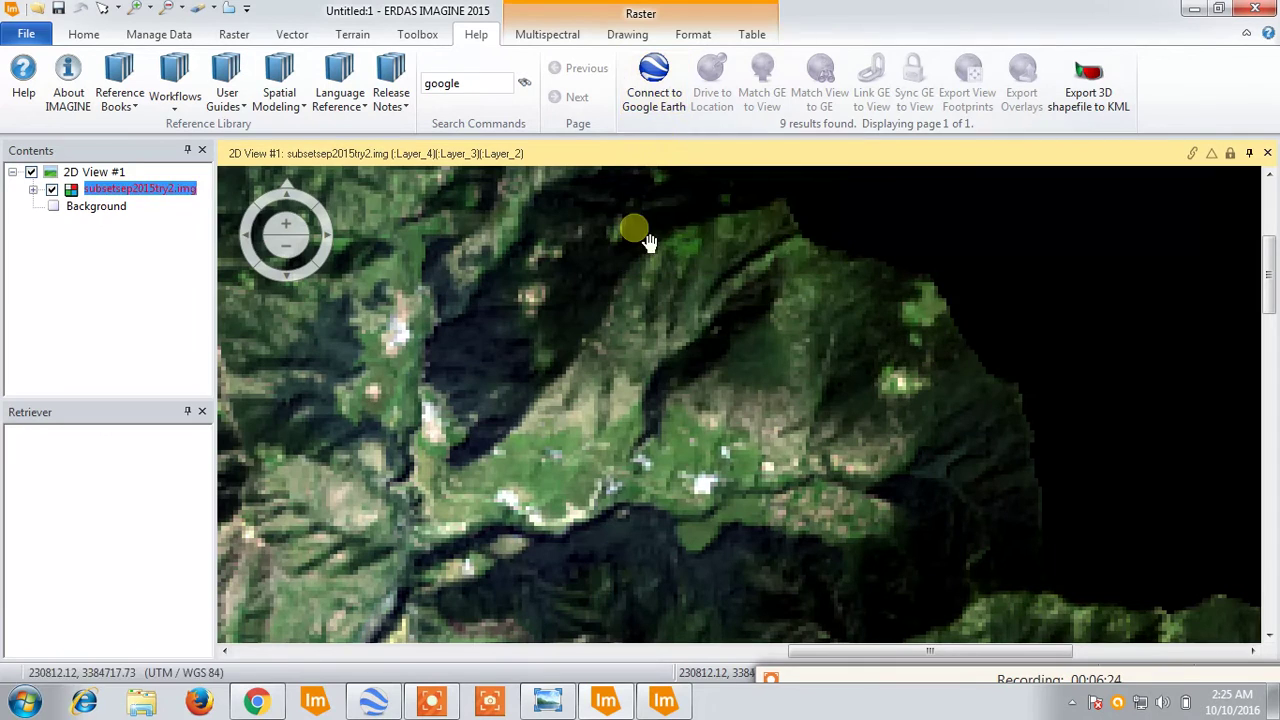
pyautogui.click(648, 103)
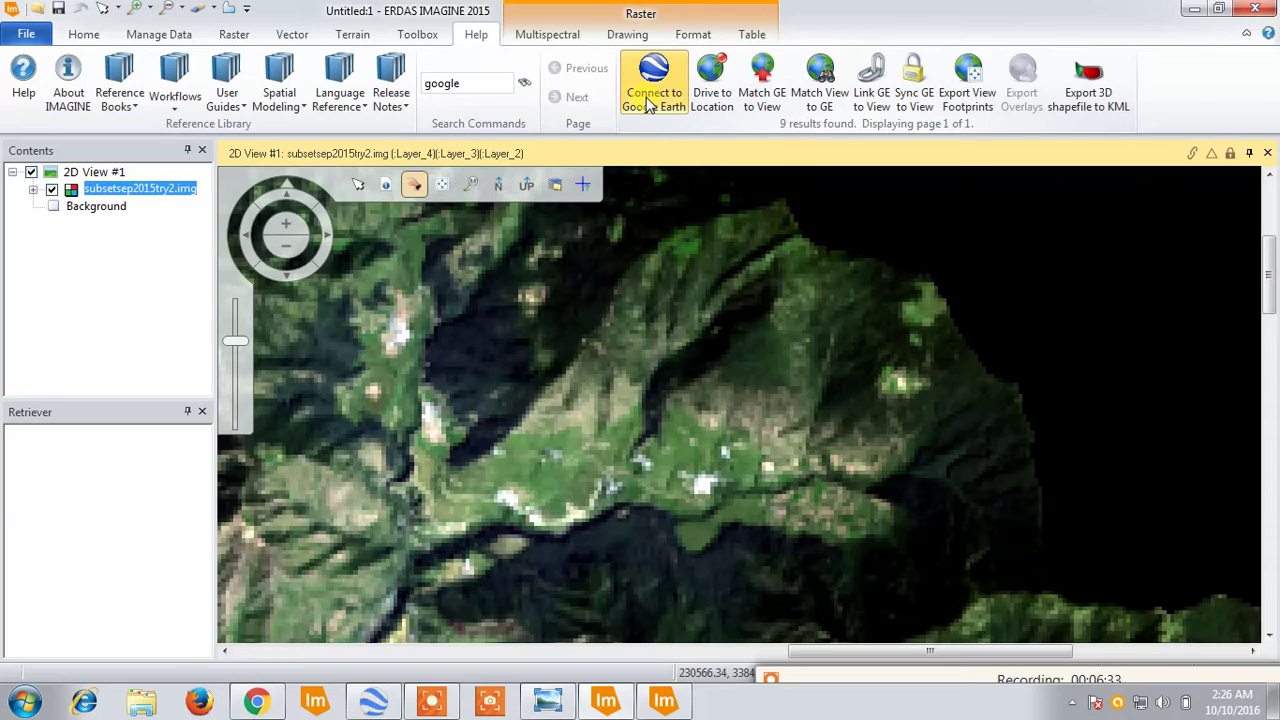
pyautogui.click(914, 85)
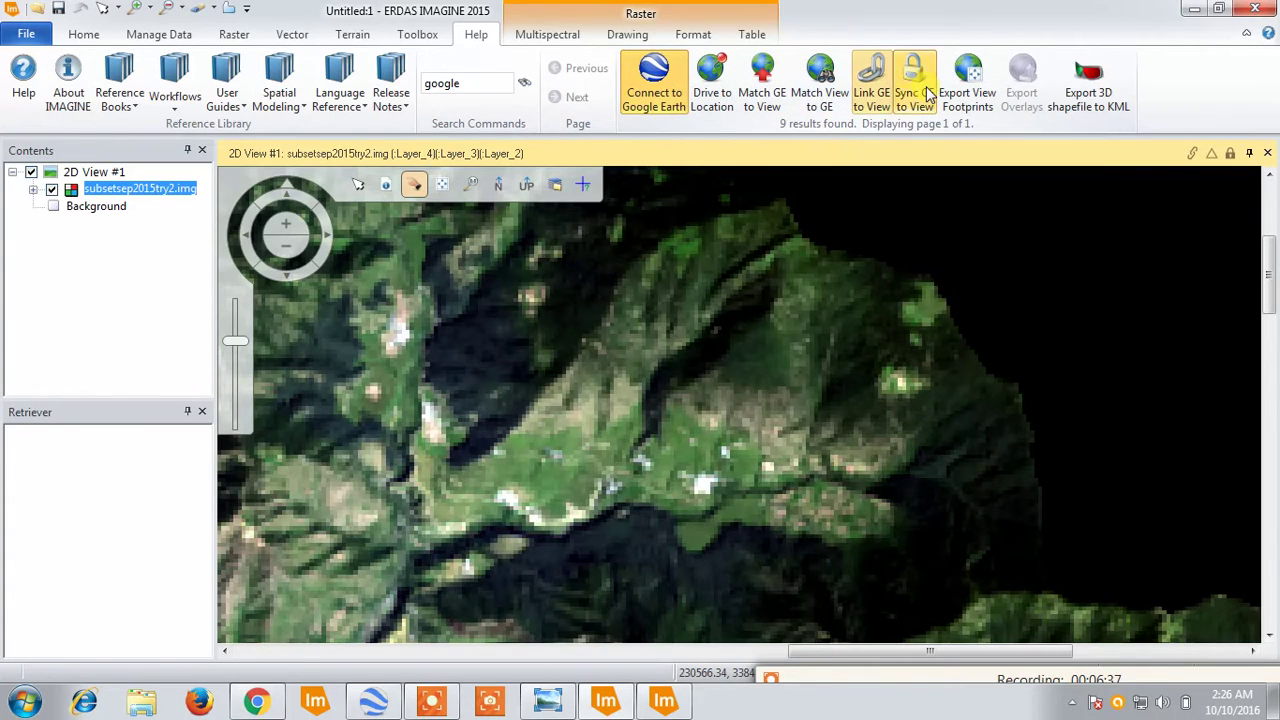
# Compare the green valley fields in the satellite image with the synced Google Earth imagery.
pyautogui.moveTo(764, 301); pyautogui.dragTo(762, 285)
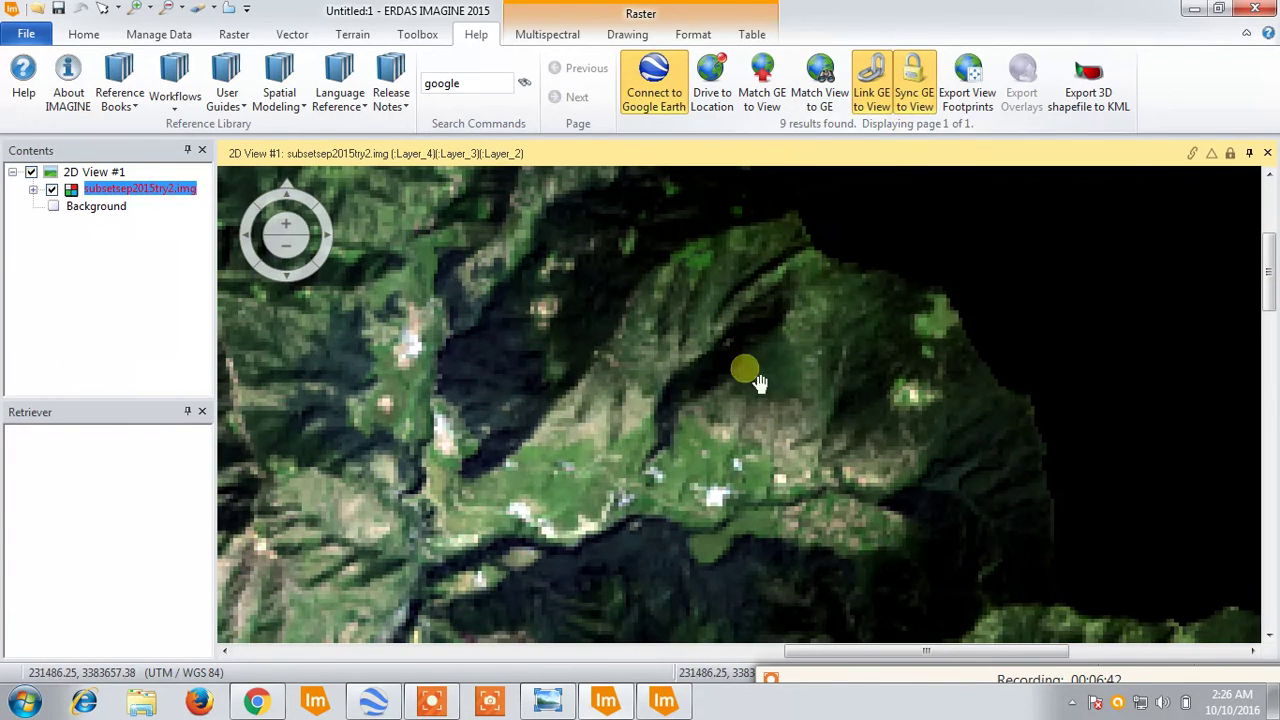
pyautogui.scroll(4, 545, 525)
pyautogui.scroll(1, 575, 470)
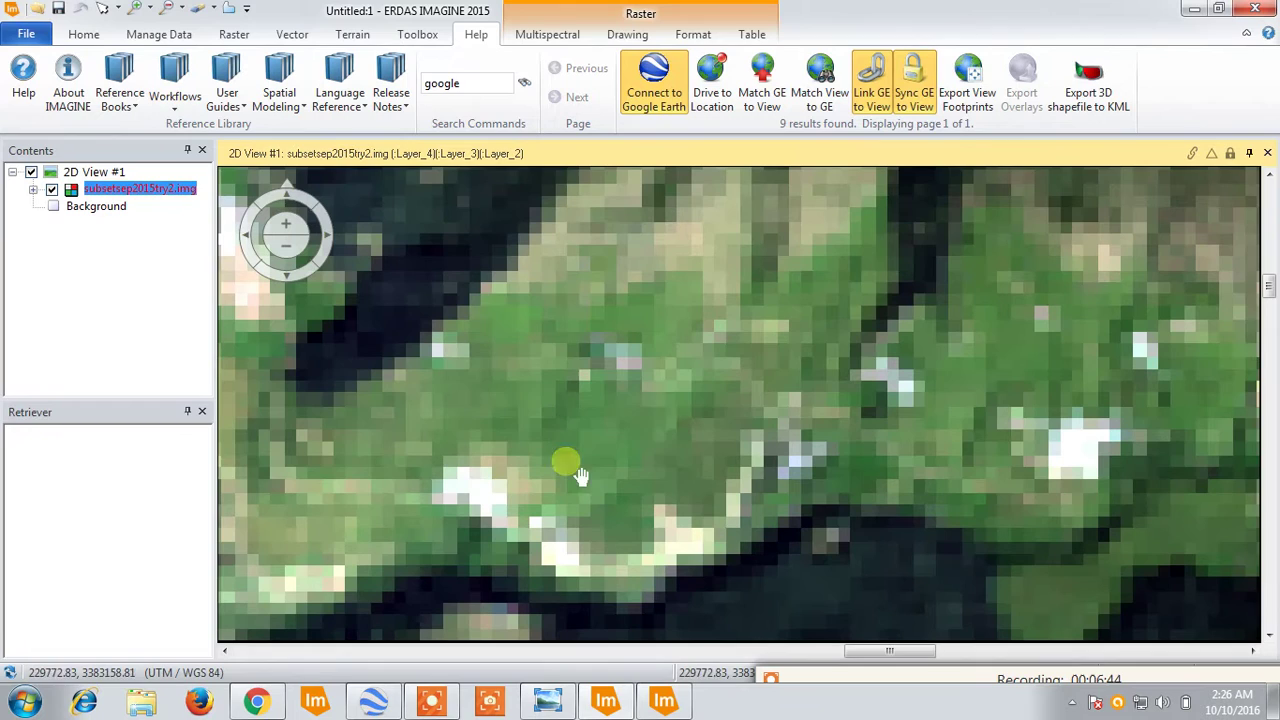
pyautogui.scroll(-3, 604, 398)
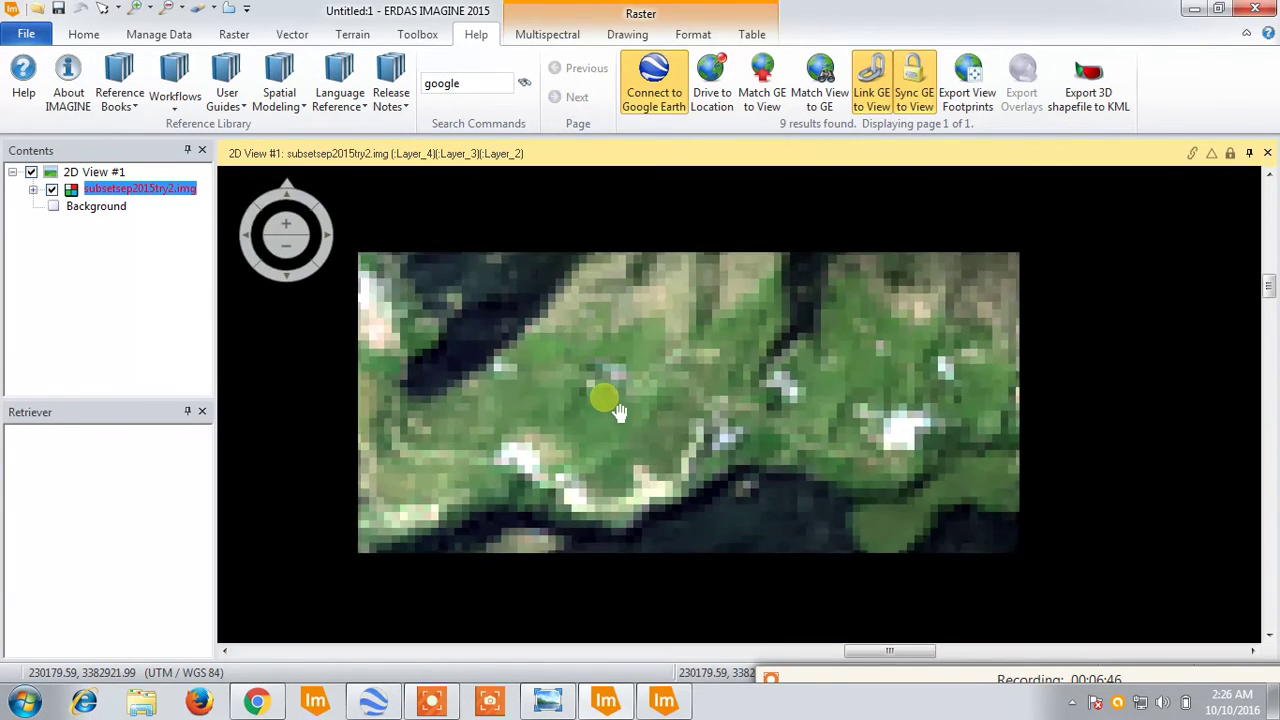
pyautogui.scroll(2, 600, 415)
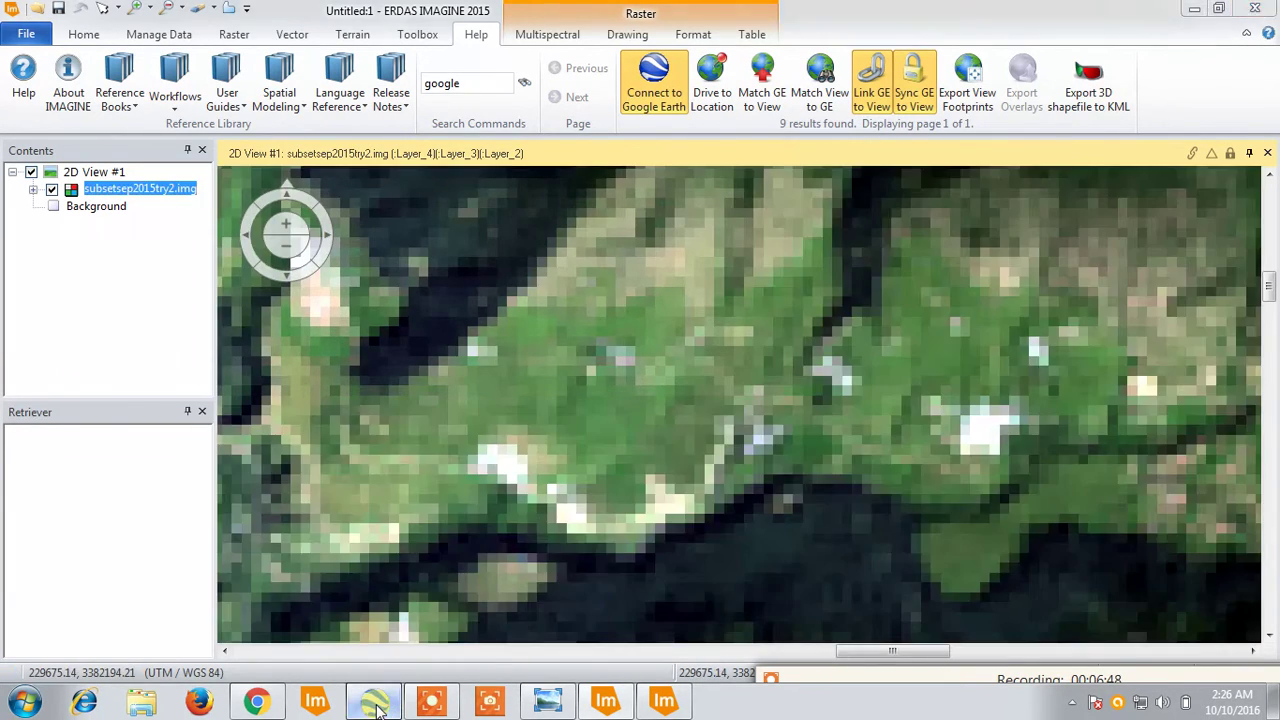
pyautogui.click(375, 704)
pyautogui.click(375, 705)
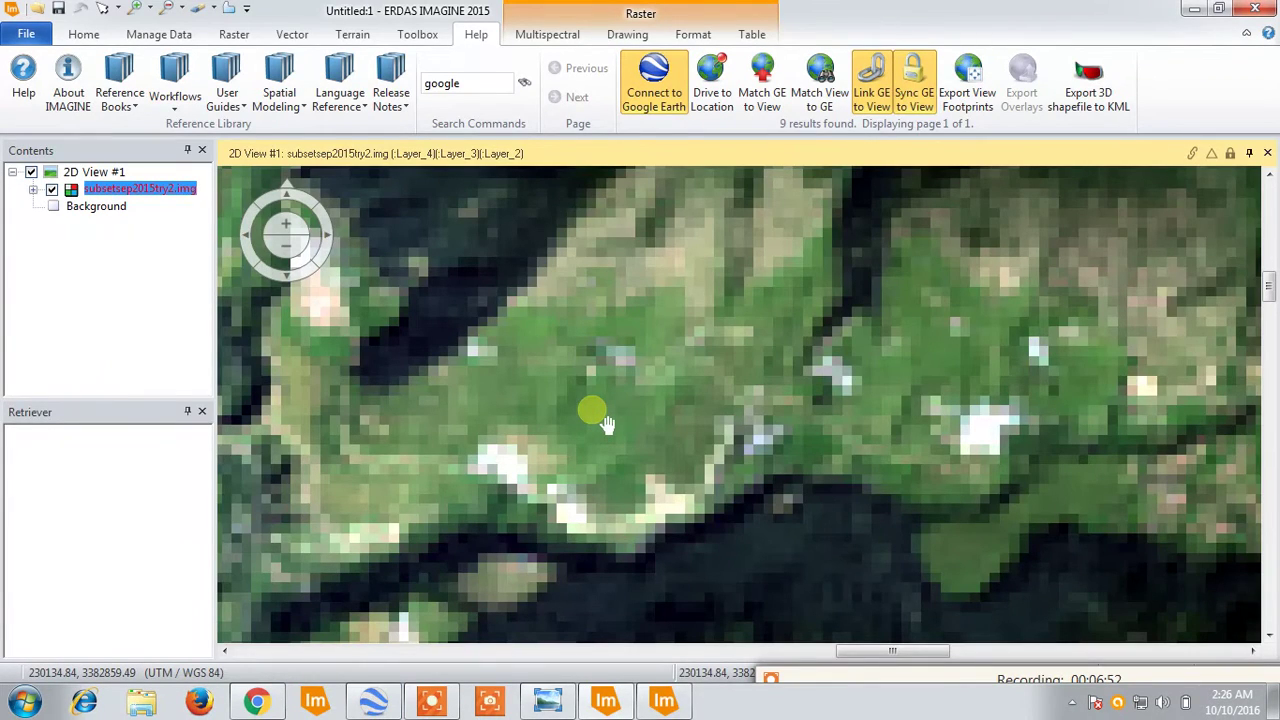
pyautogui.scroll(3, 605, 425)
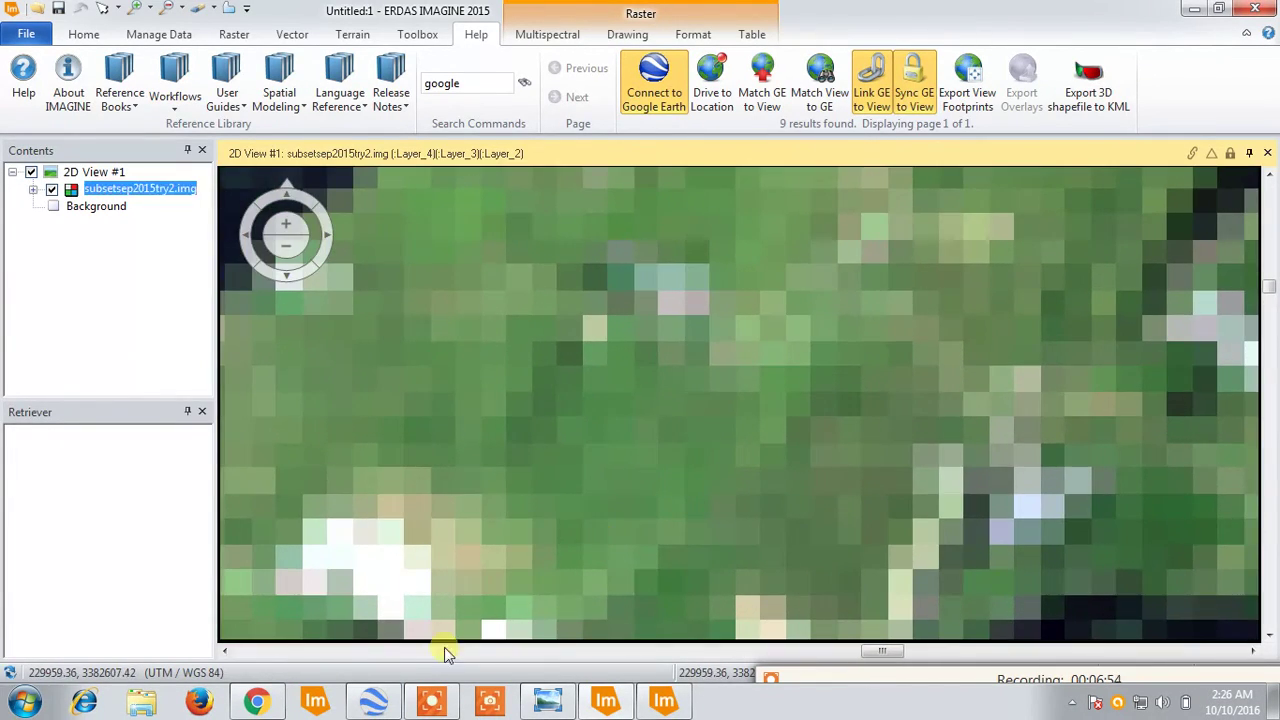
pyautogui.click(396, 707)
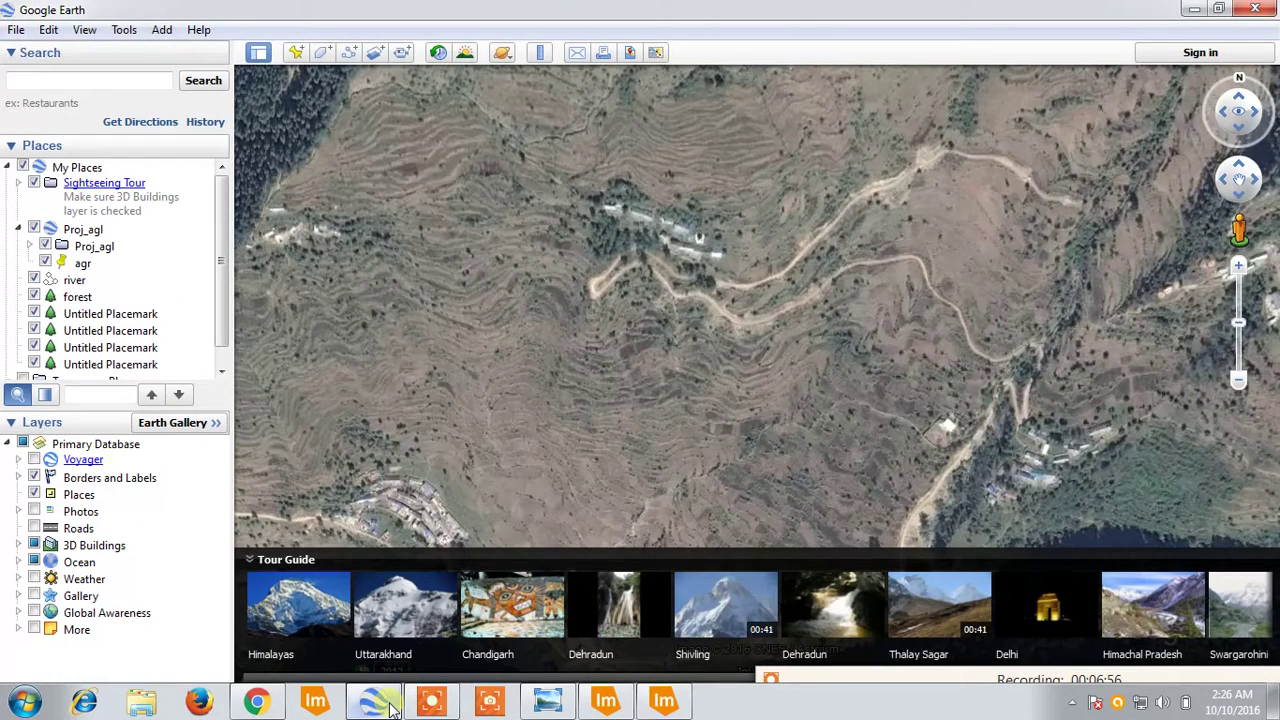
pyautogui.click(392, 708)
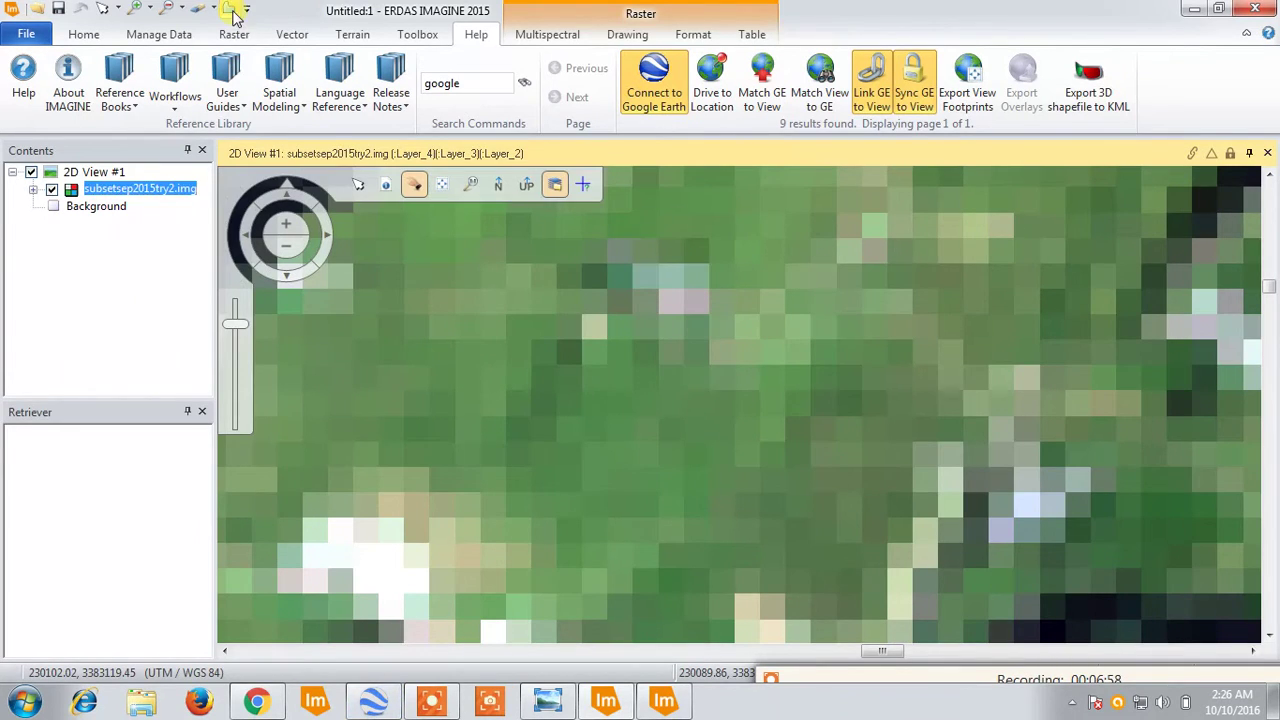
# Draw a closed AOI polygon around the uniform green field area between the bright patches in the zoomed satellite image.
pyautogui.click(232, 12)
pyautogui.click(447, 407)
pyautogui.click(580, 374)
pyautogui.click(812, 390)
pyautogui.click(813, 510)
pyautogui.click(683, 601)
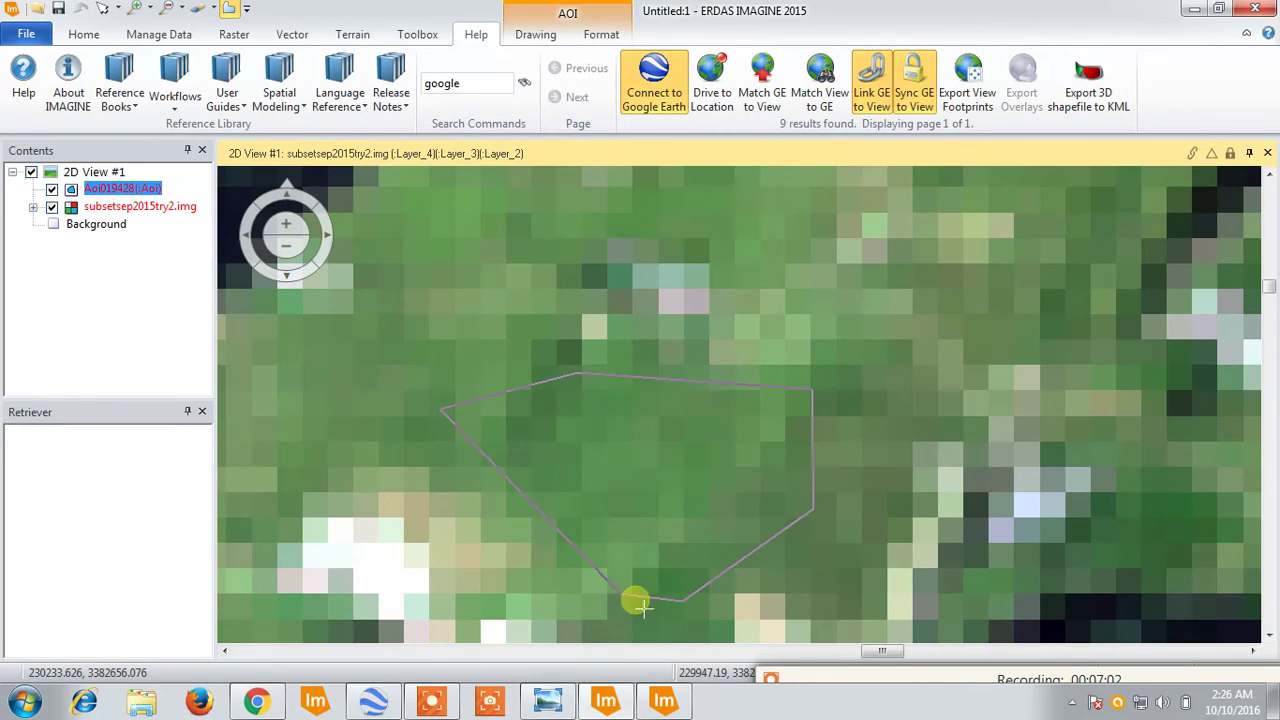
pyautogui.doubleClick(530, 520)
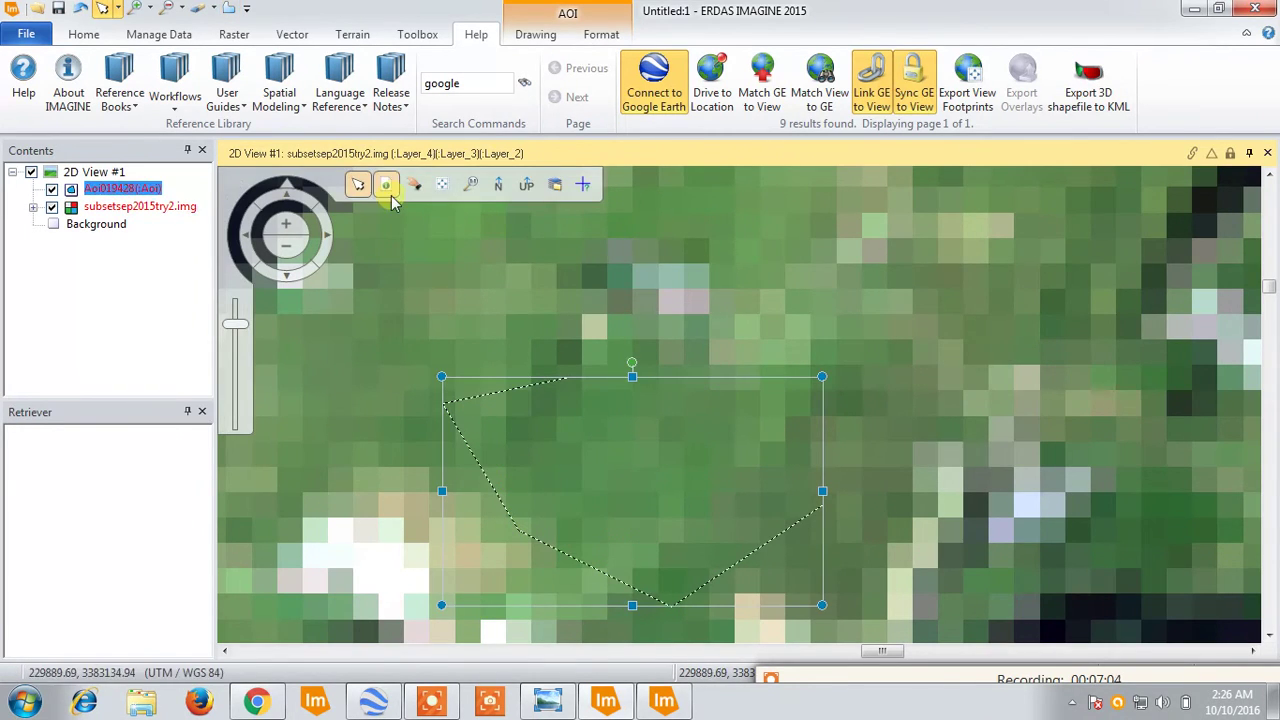
# Find another green field bordered by dark forest and compare it with the synced Google Earth imagery.
pyautogui.moveTo(1029, 507); pyautogui.dragTo(677, 335)
pyautogui.moveTo(884, 399); pyautogui.dragTo(452, 291)
pyautogui.moveTo(918, 374); pyautogui.dragTo(663, 443)
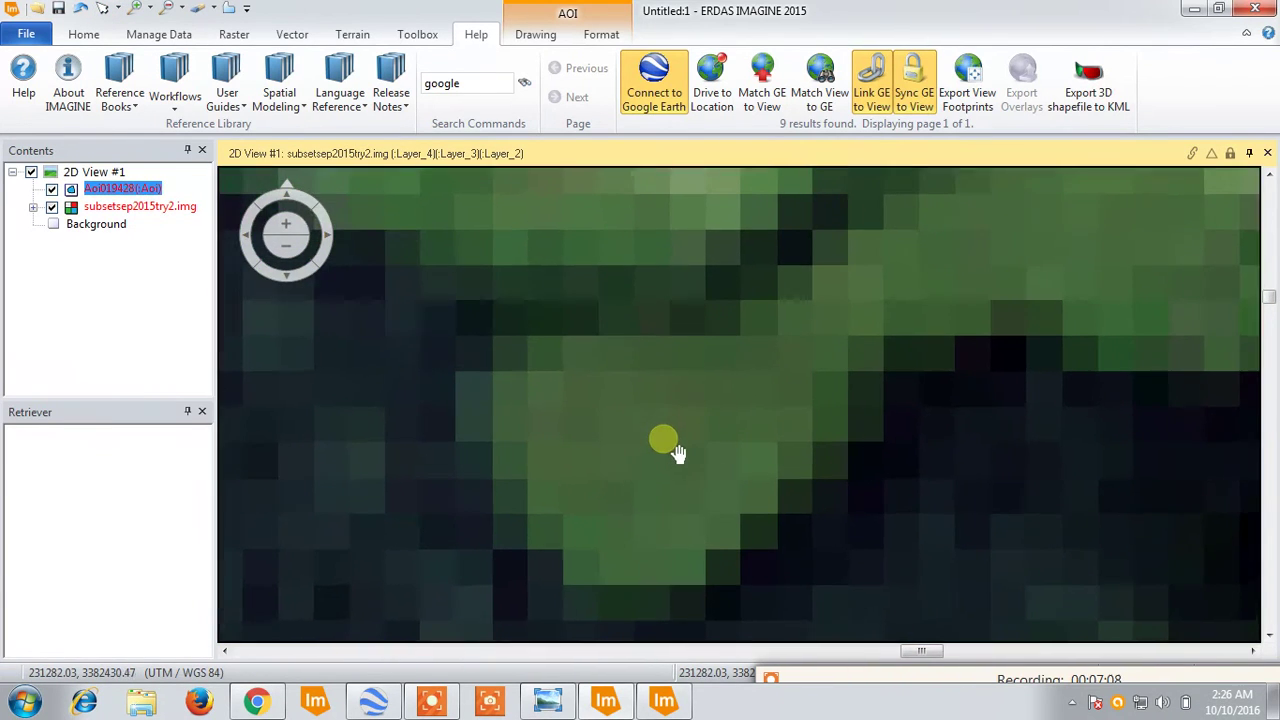
pyautogui.click(362, 703)
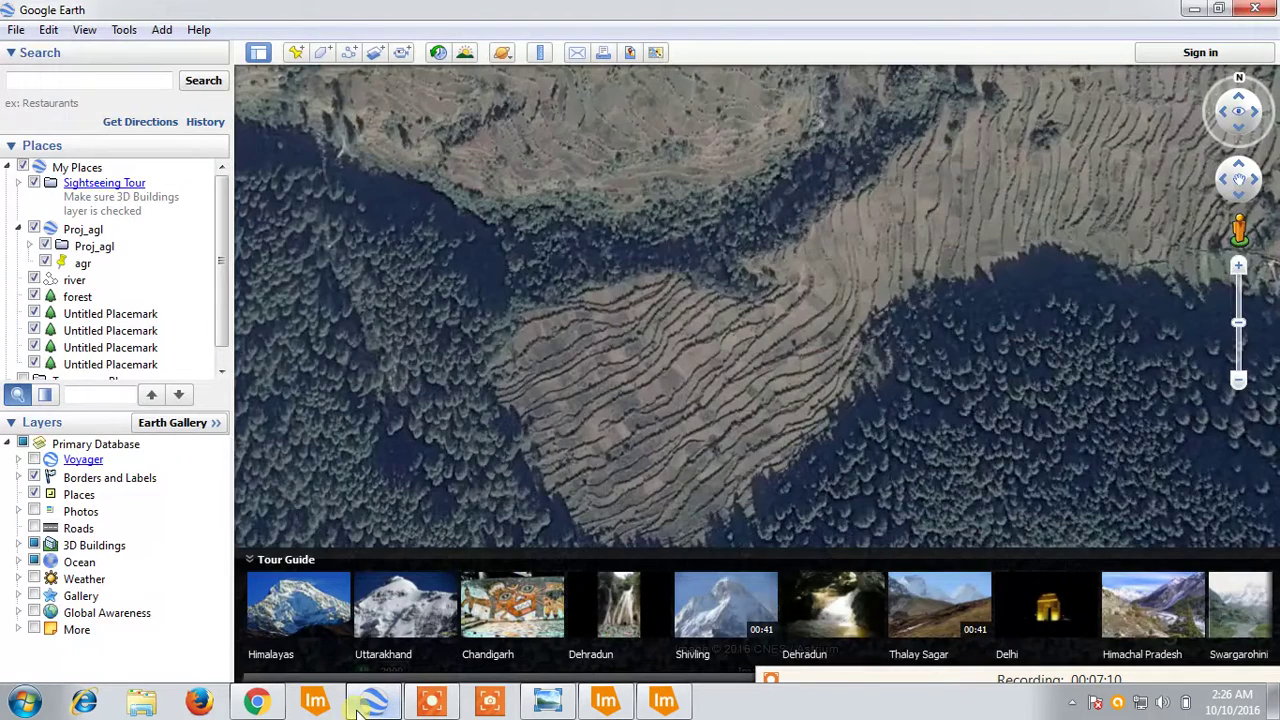
pyautogui.click(360, 710)
pyautogui.moveTo(1080, 271); pyautogui.dragTo(736, 348)
pyautogui.scroll(-3, 729, 320)
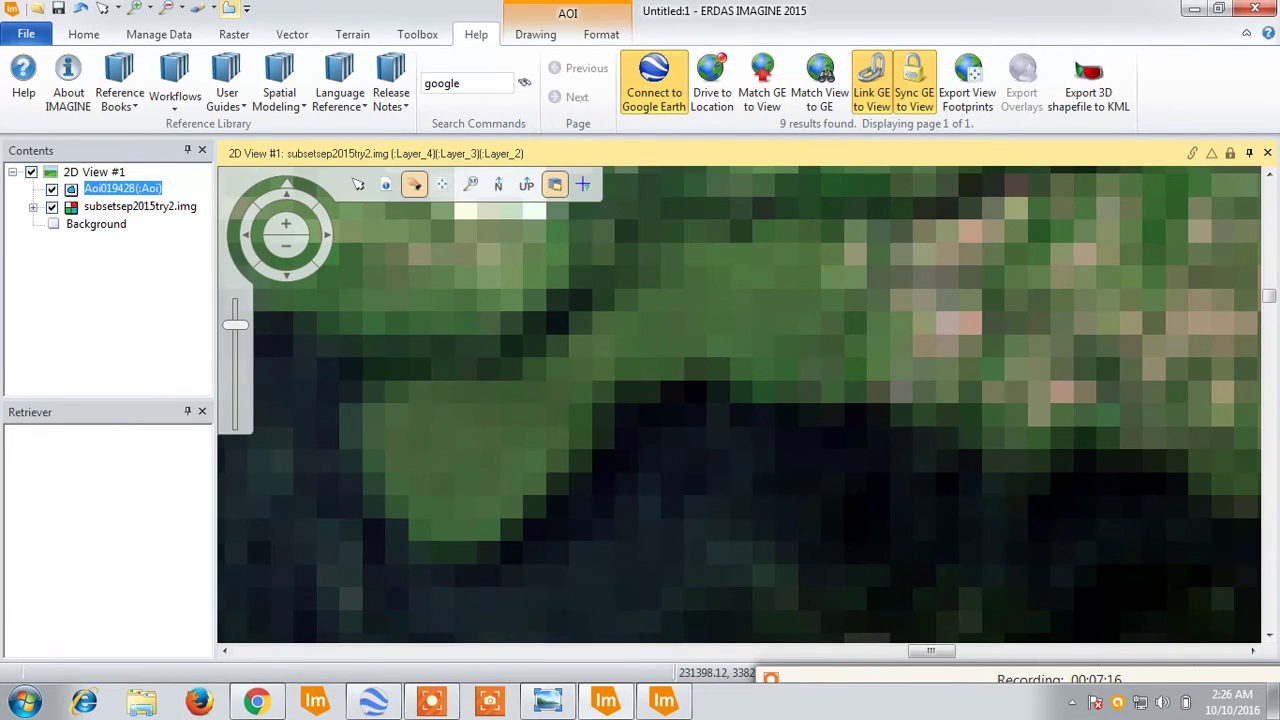
# Draw a closed AOI polygon along the green terraced strip and its lower lobe, keeping inside the dark forest edge.
pyautogui.click(552, 390)
pyautogui.click(699, 256)
pyautogui.click(803, 262)
pyautogui.click(802, 335)
pyautogui.click(692, 340)
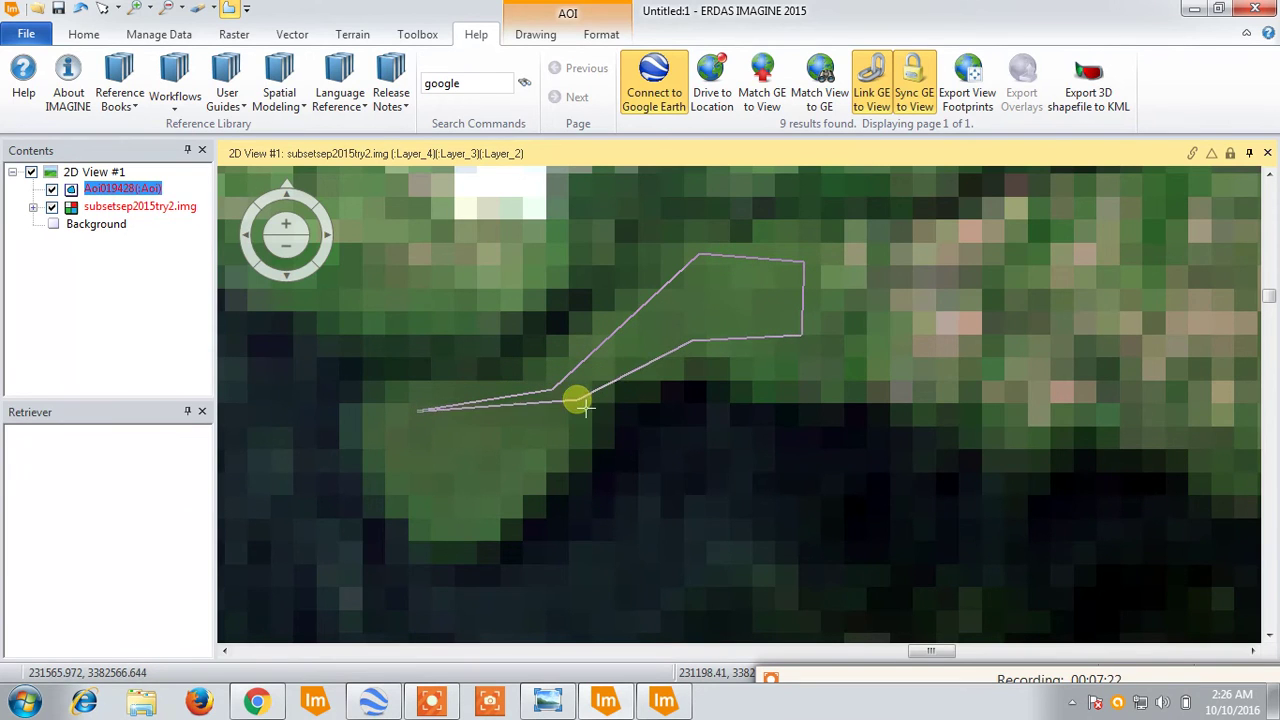
pyautogui.click(561, 403)
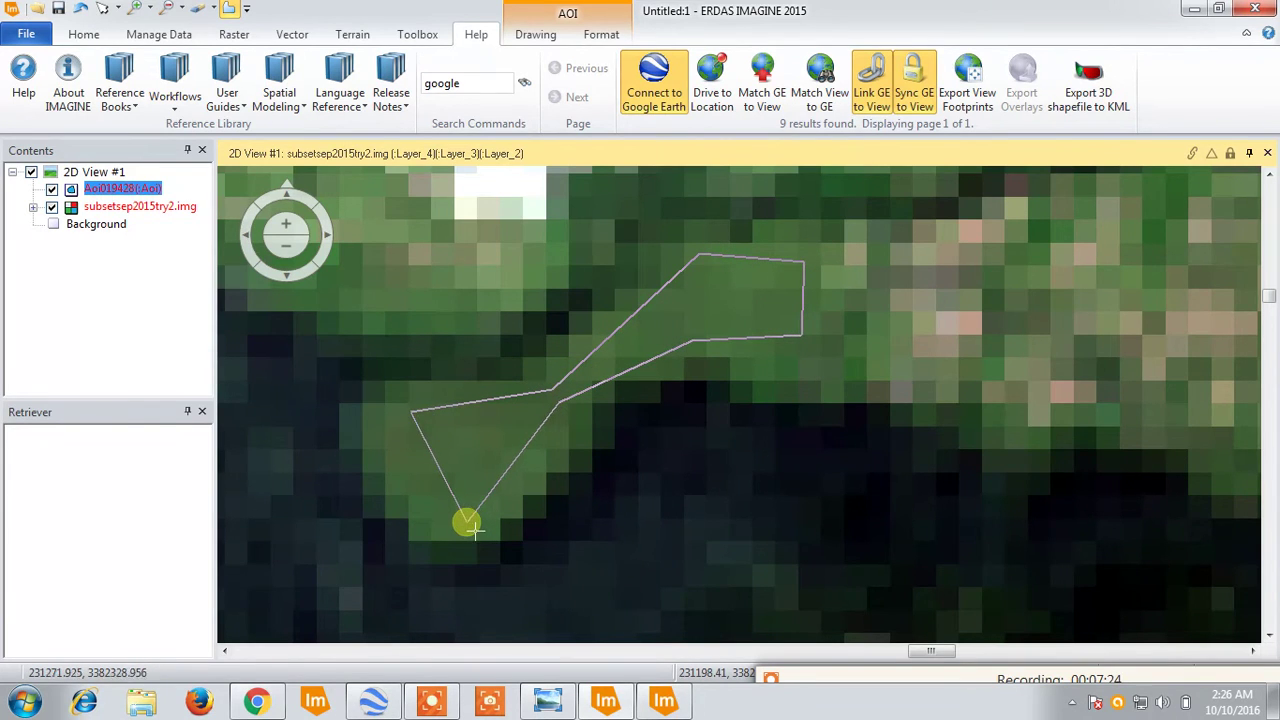
pyautogui.doubleClick(472, 527)
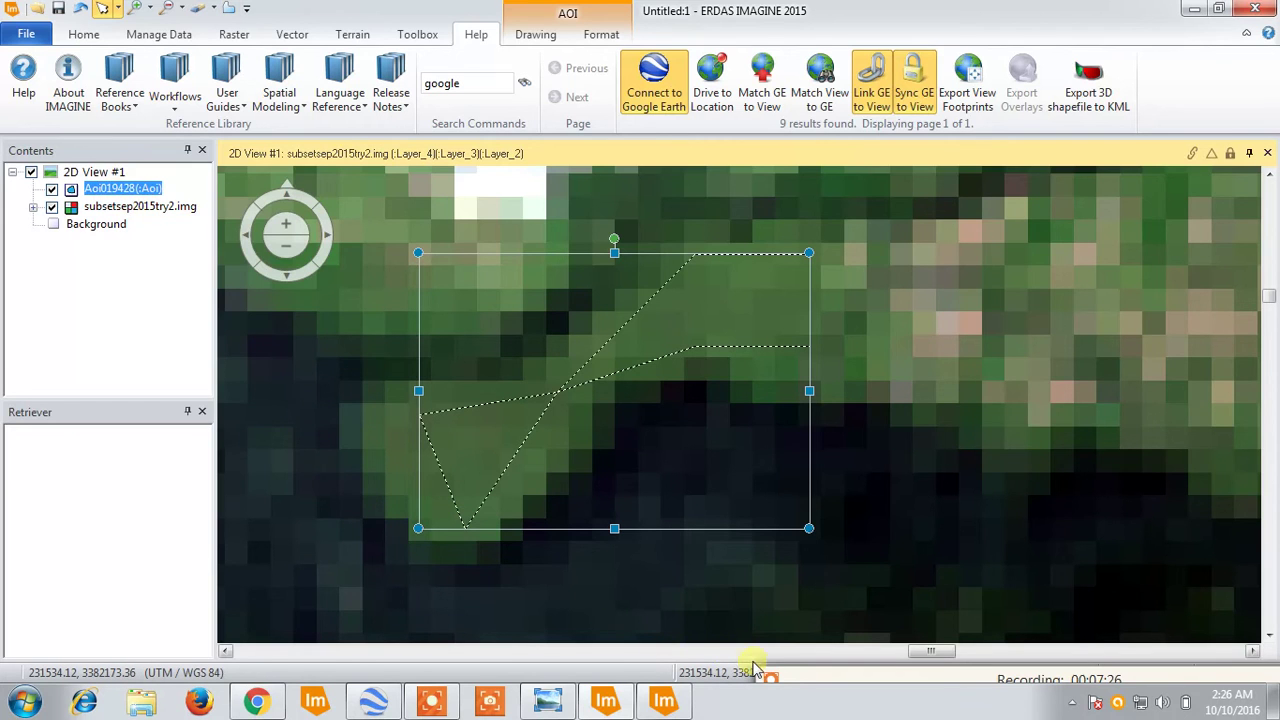
pyautogui.moveTo(792, 679)
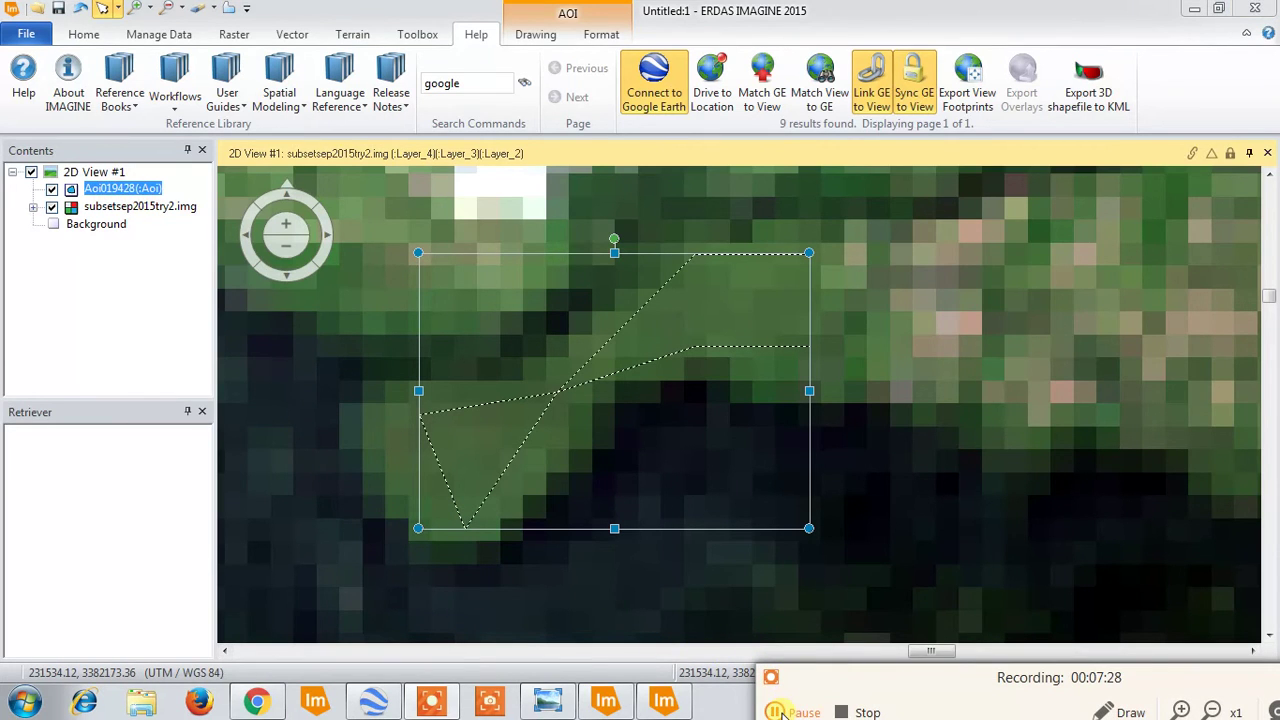
pyautogui.click(783, 710)
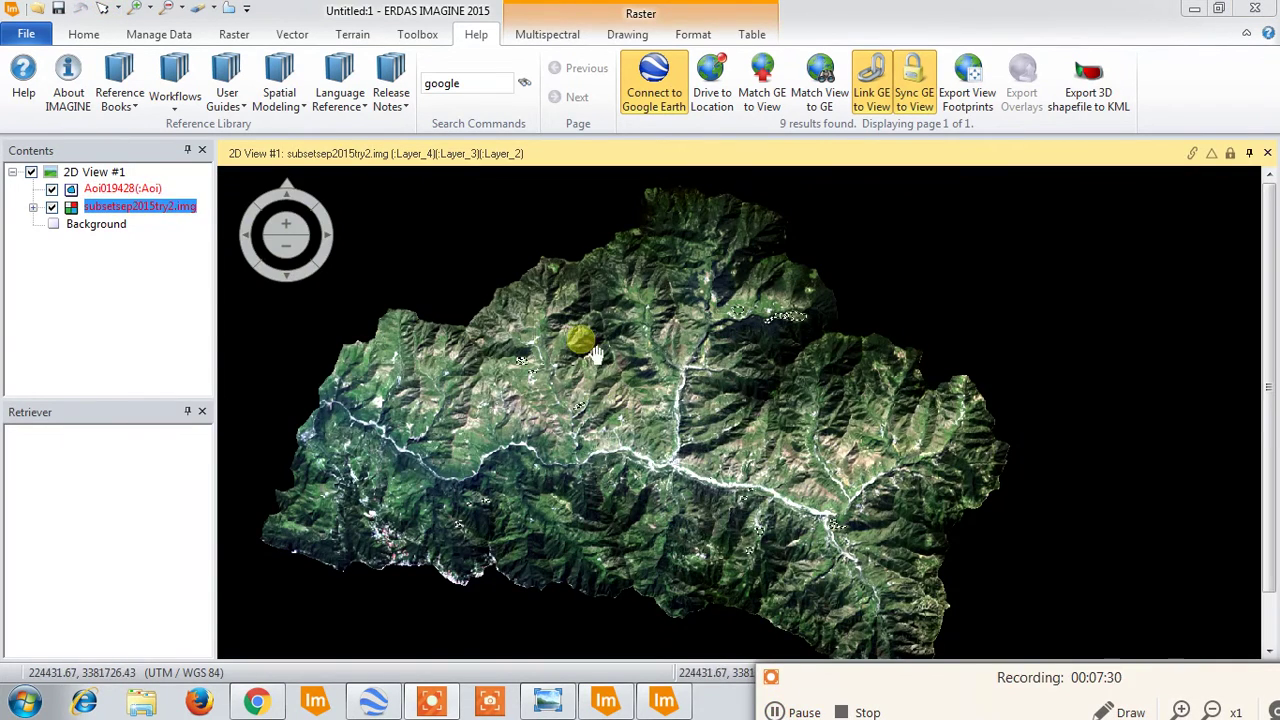
# Review how the collected AOI polygons are distributed over the whole satellite image.
pyautogui.scroll(-1, 603, 360)
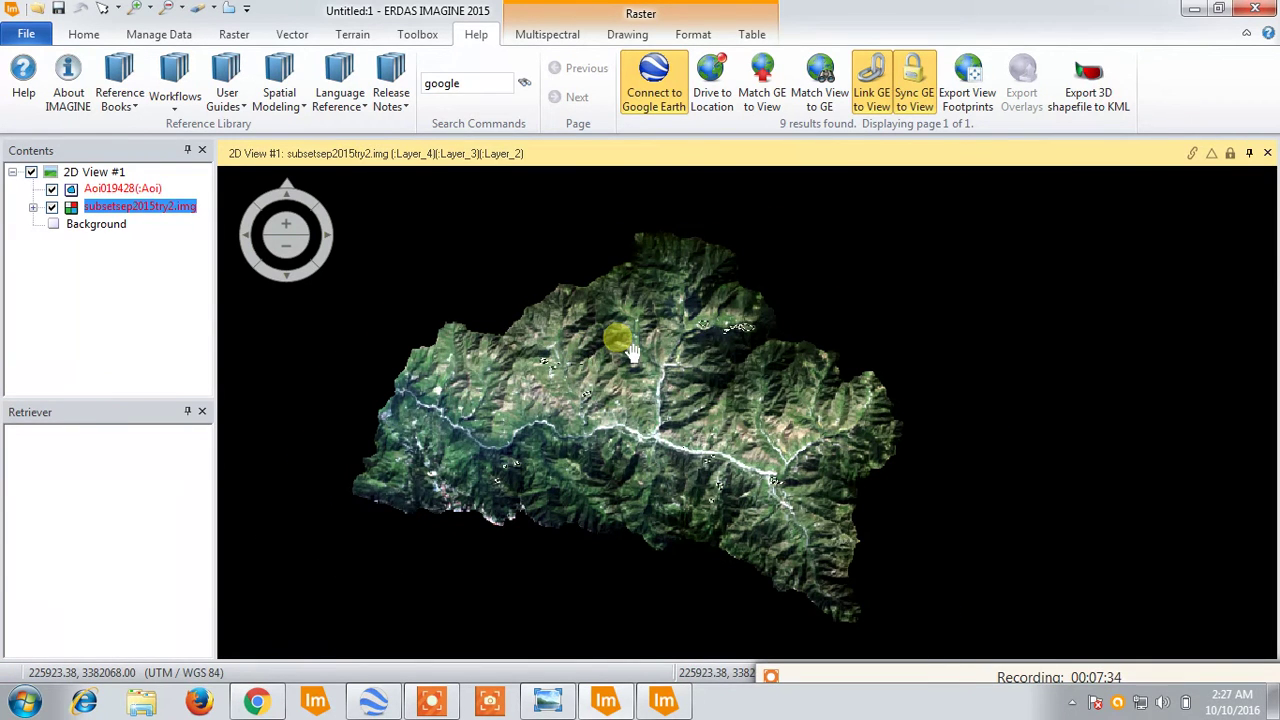
pyautogui.moveTo(630, 350); pyautogui.dragTo(640, 368)
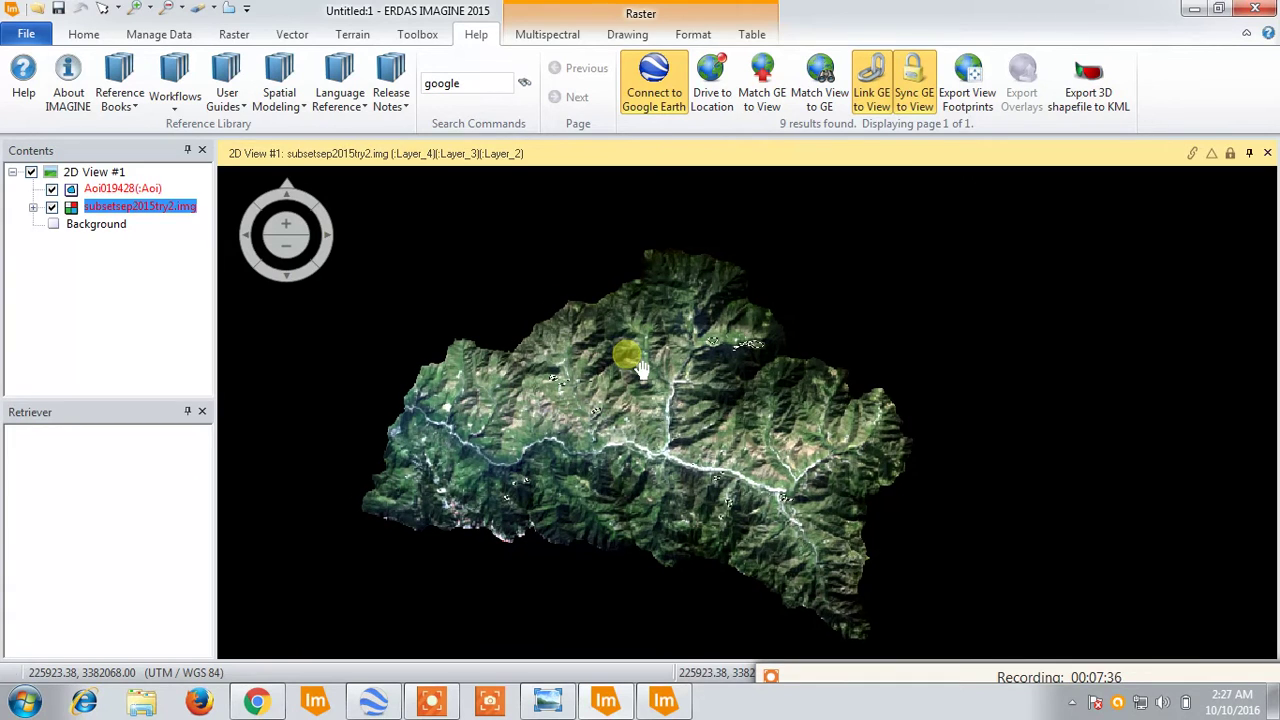
pyautogui.click(104, 207)
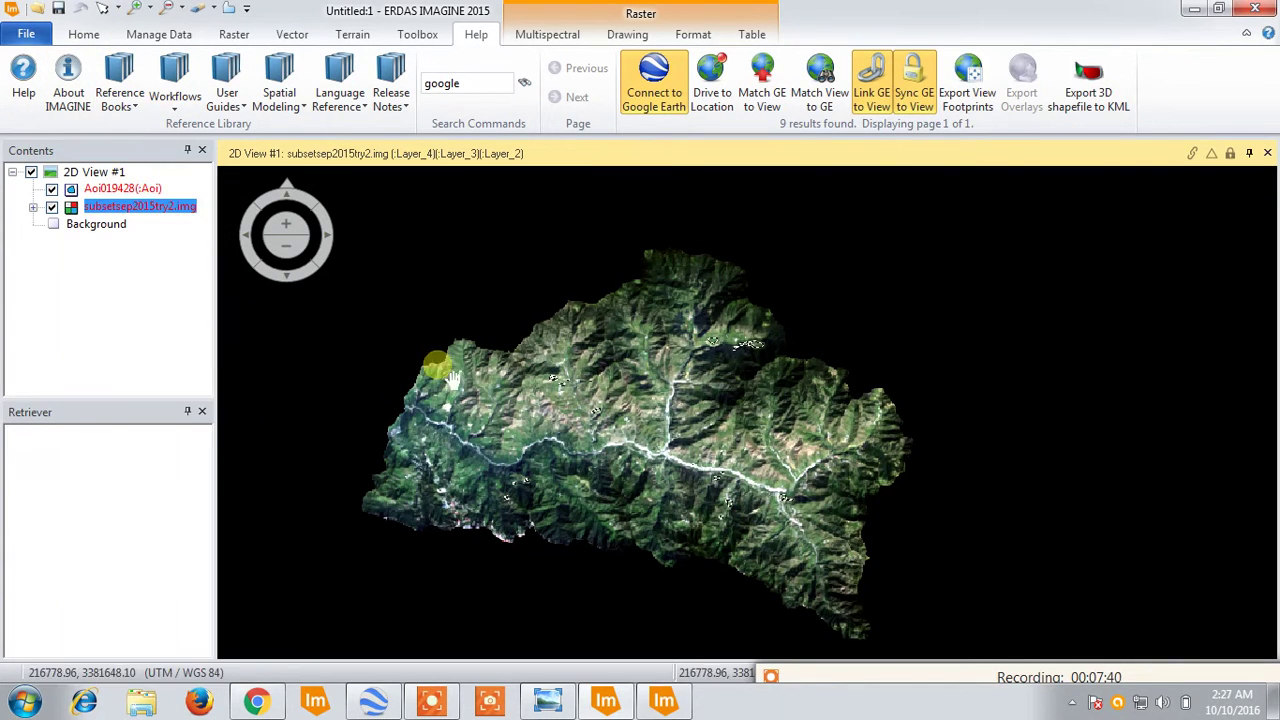
pyautogui.moveTo(563, 363); pyautogui.dragTo(517, 380)
pyautogui.scroll(5, 520, 412)
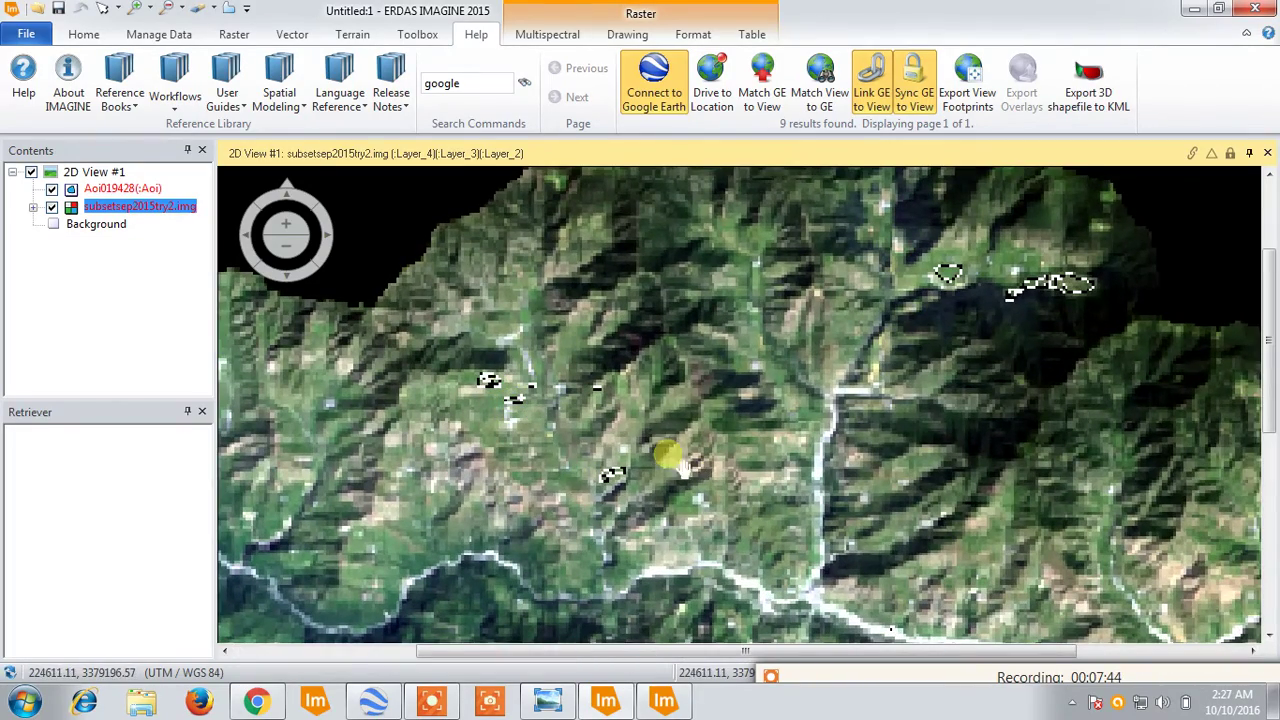
pyautogui.scroll(-3, 669, 436)
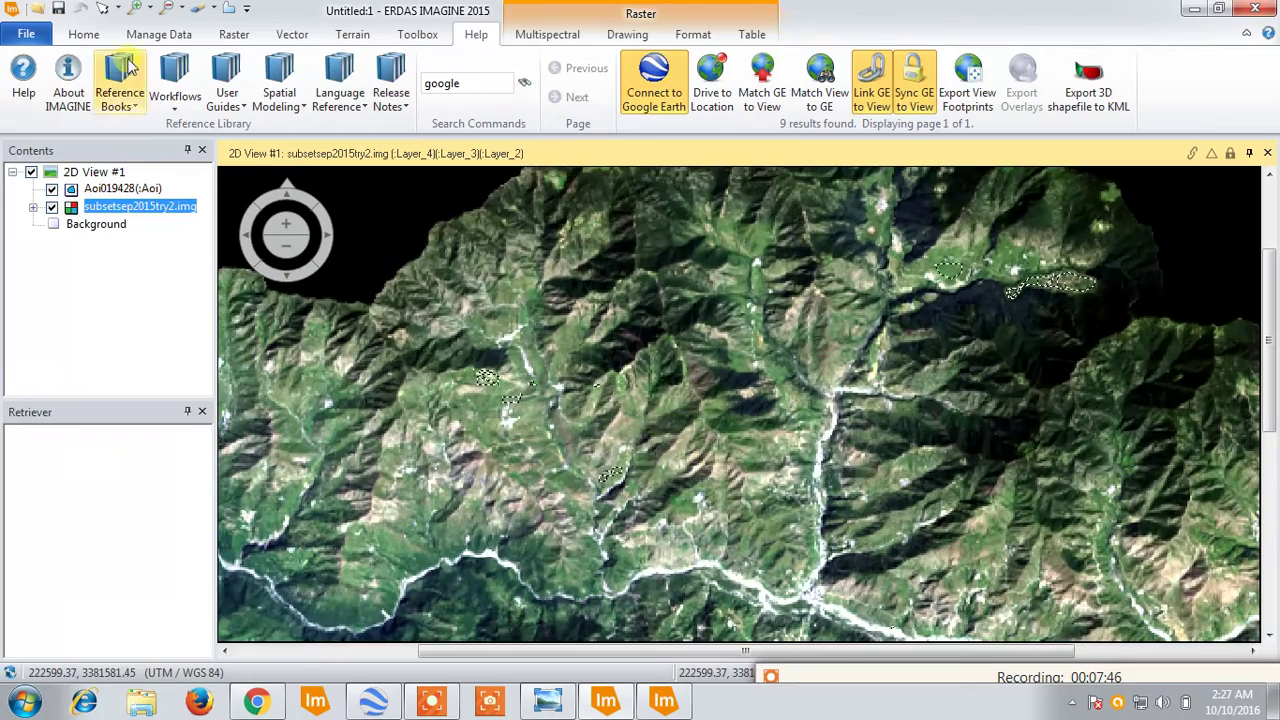
pyautogui.scroll(1, 648, 372)
pyautogui.scroll(-5, 588, 300)
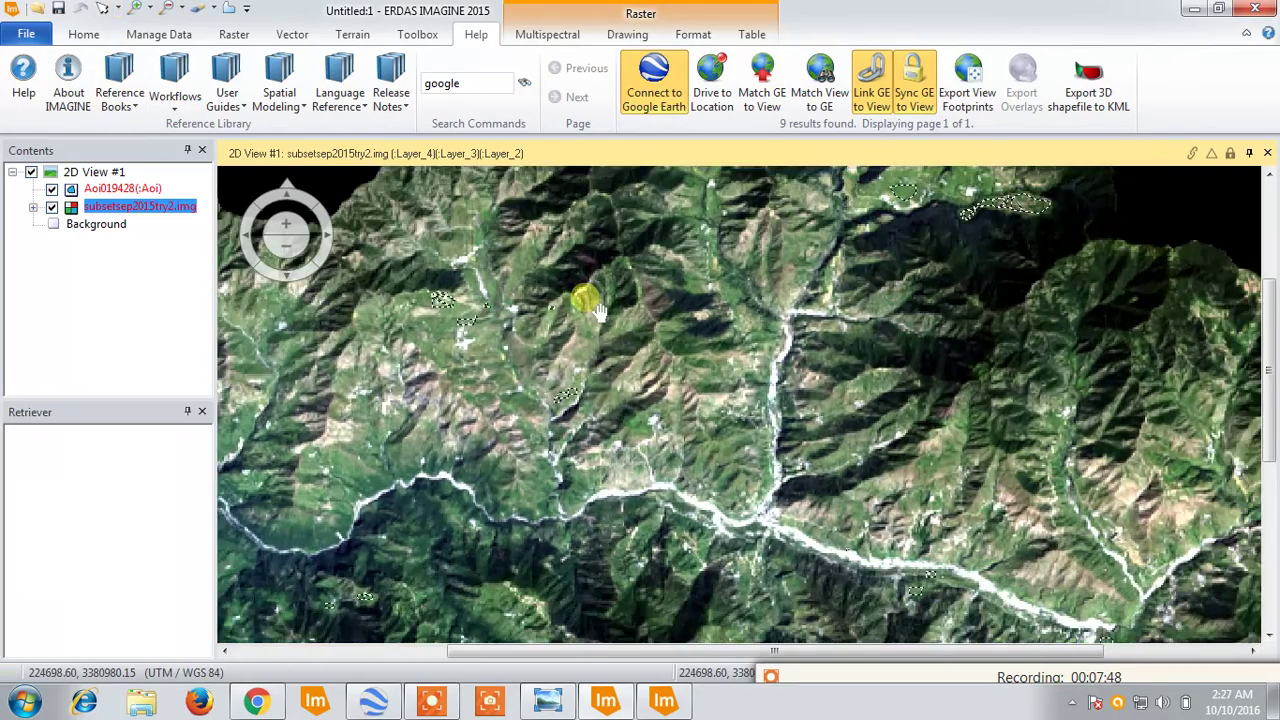
pyautogui.moveTo(634, 309); pyautogui.dragTo(632, 338)
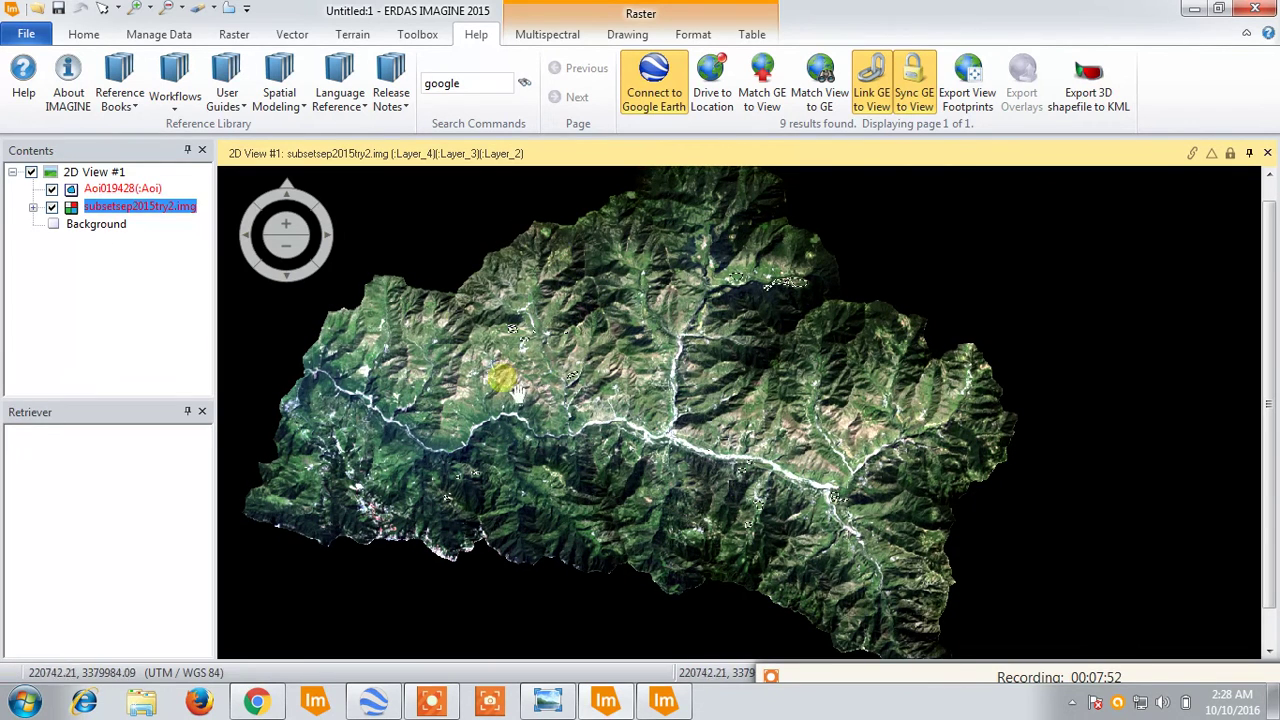
# Select all polygons of the AOI layer with Select by Box and add them as signatures in the Signature Editor.
pyautogui.click(118, 9)
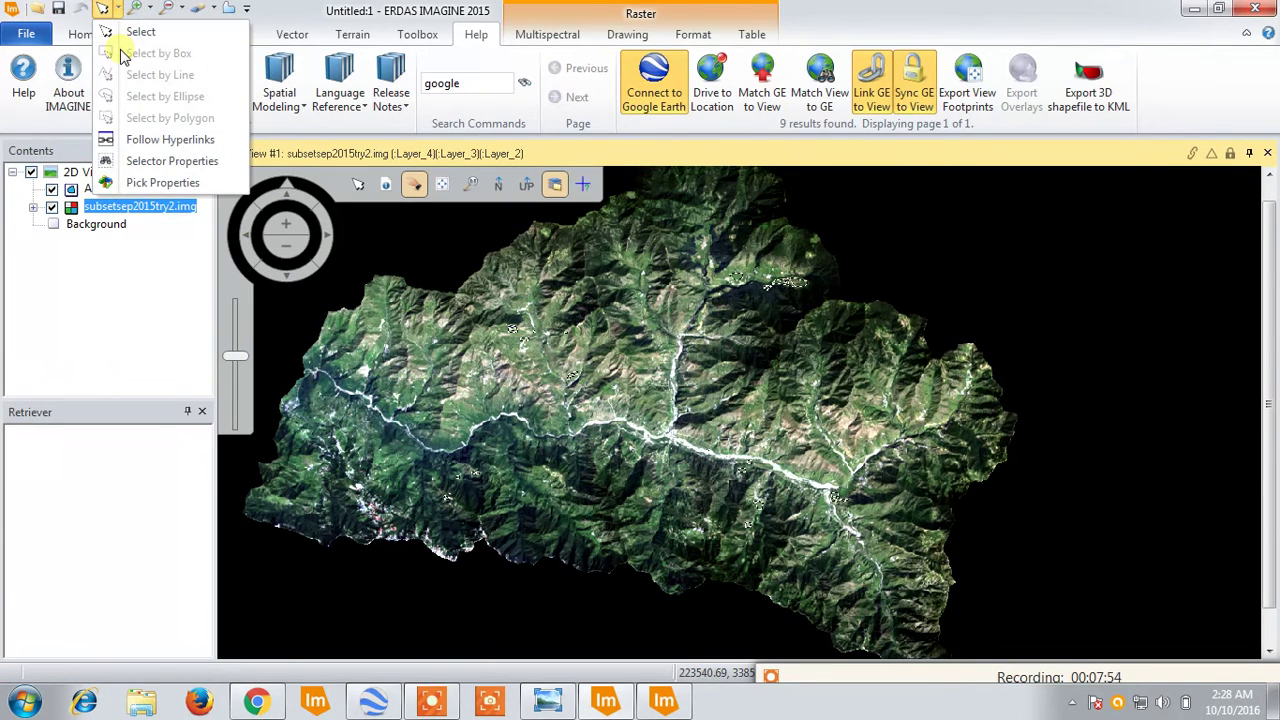
pyautogui.click(80, 188)
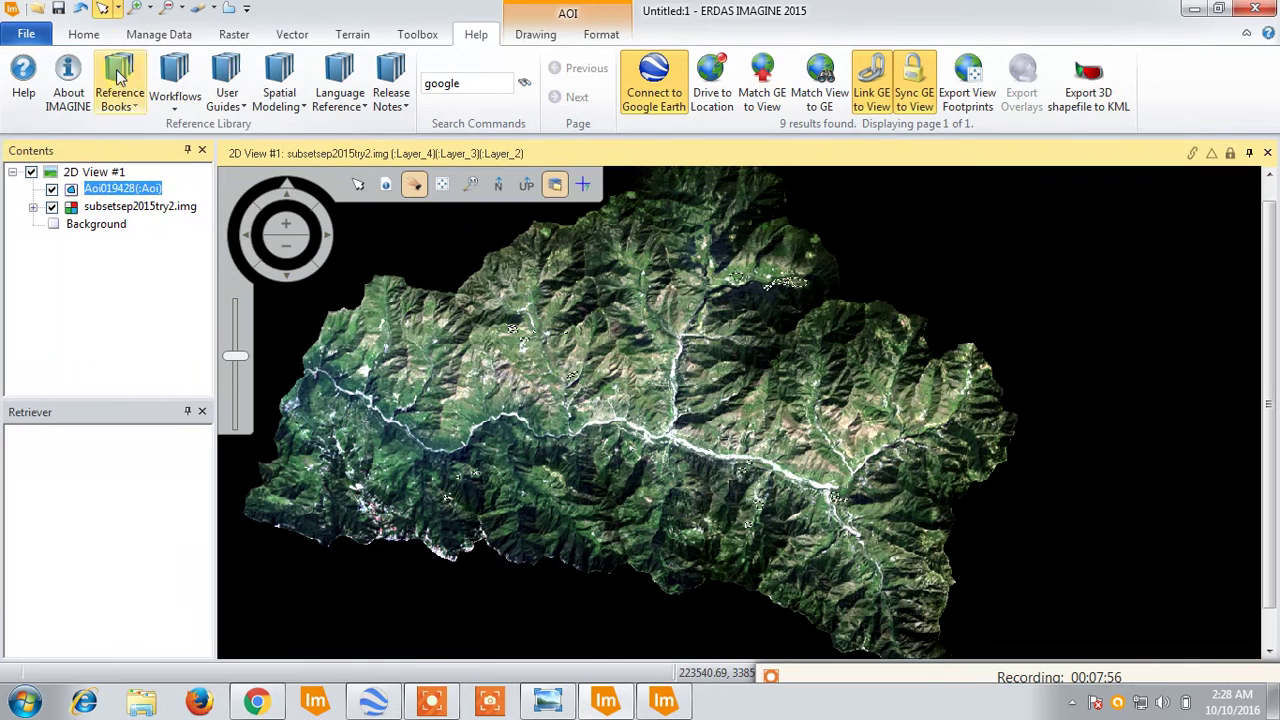
pyautogui.click(118, 10)
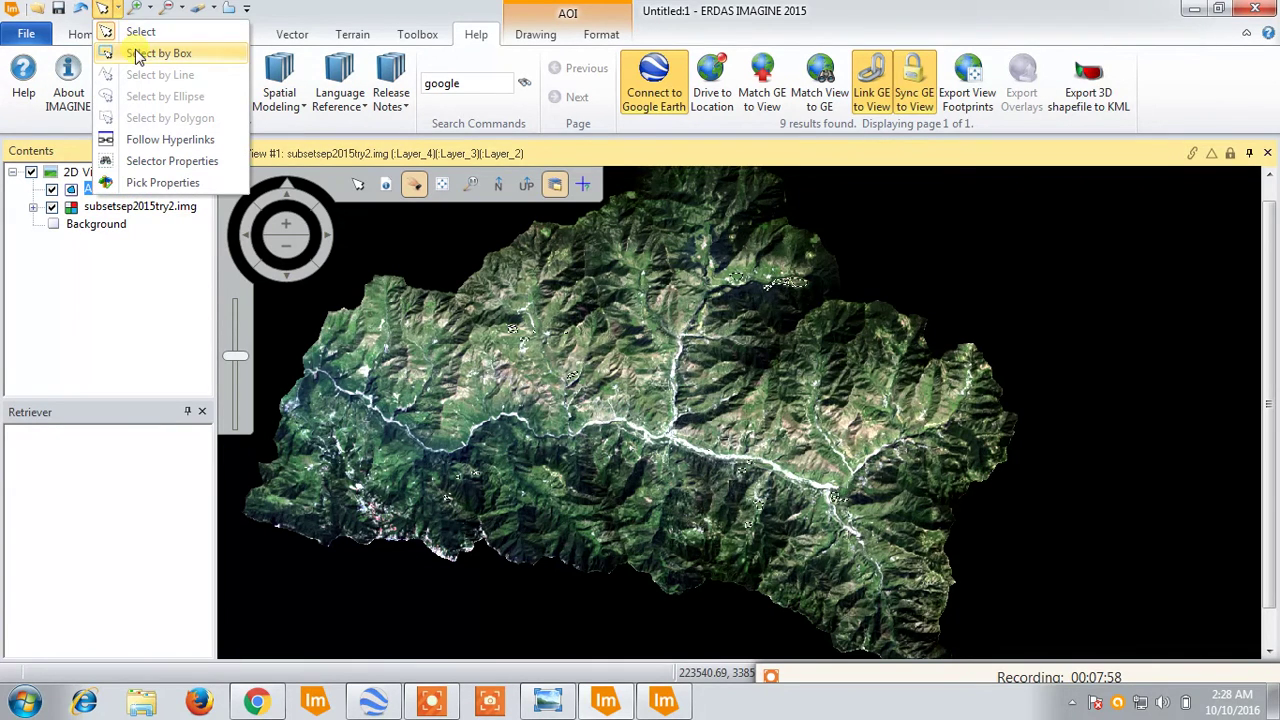
pyautogui.click(137, 57)
pyautogui.moveTo(1066, 178); pyautogui.dragTo(308, 494)
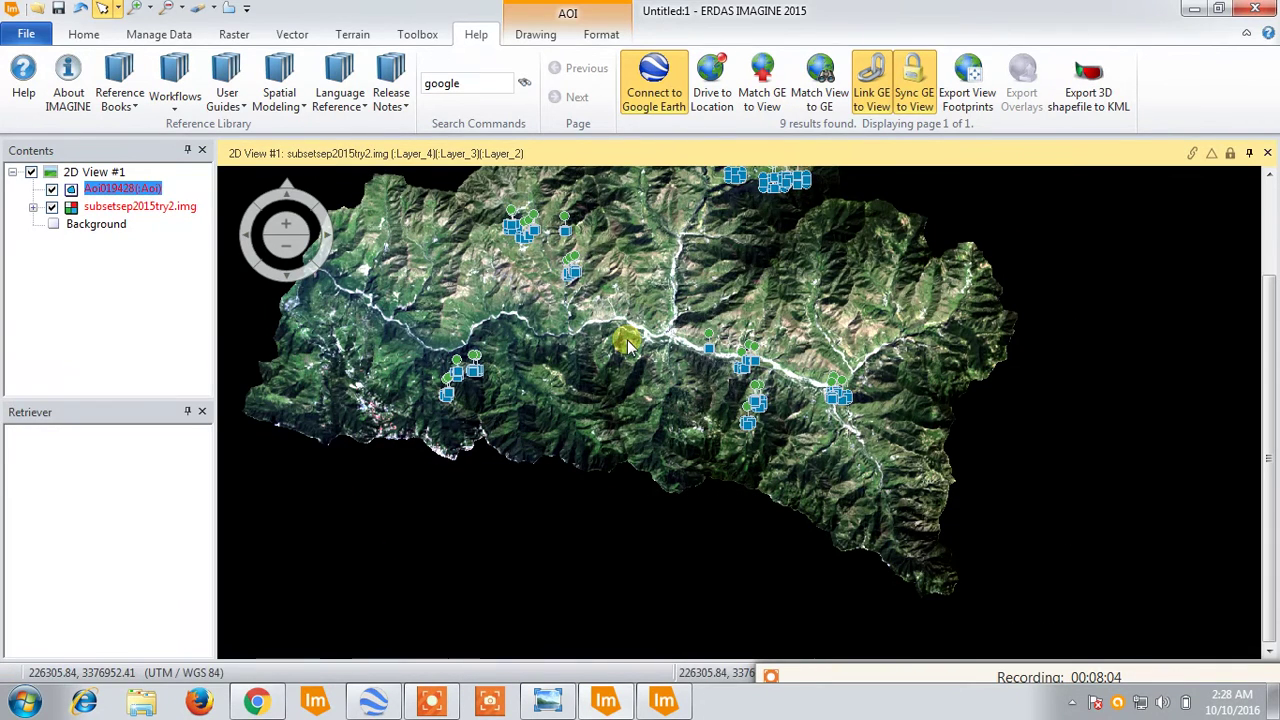
pyautogui.click(421, 183)
pyautogui.moveTo(659, 285); pyautogui.dragTo(645, 365)
pyautogui.click(660, 704)
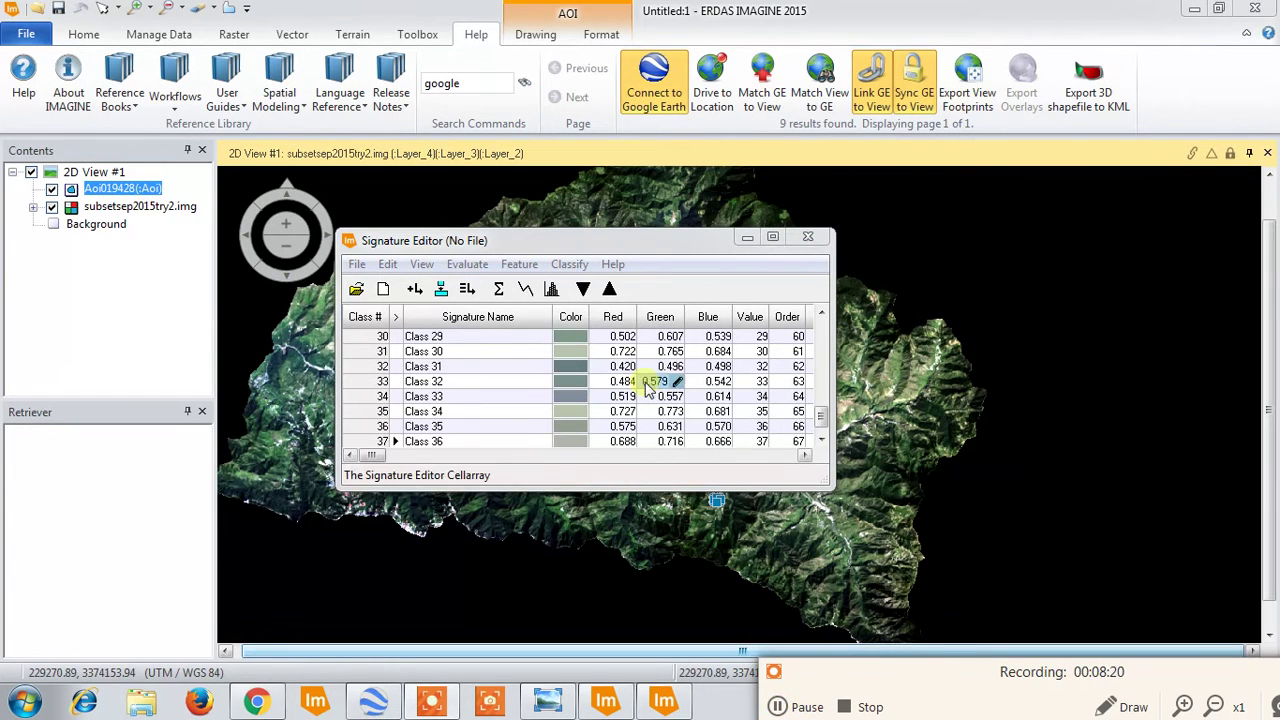
# Merge all signatures listed below Forest into a single signature and name it Agriculture.
pyautogui.moveTo(818, 424); pyautogui.dragTo(819, 338)
pyautogui.click(395, 352)
pyautogui.moveTo(378, 351); pyautogui.dragTo(382, 426)
pyautogui.scroll(-5, 383, 423)
pyautogui.scroll(-6, 387, 420)
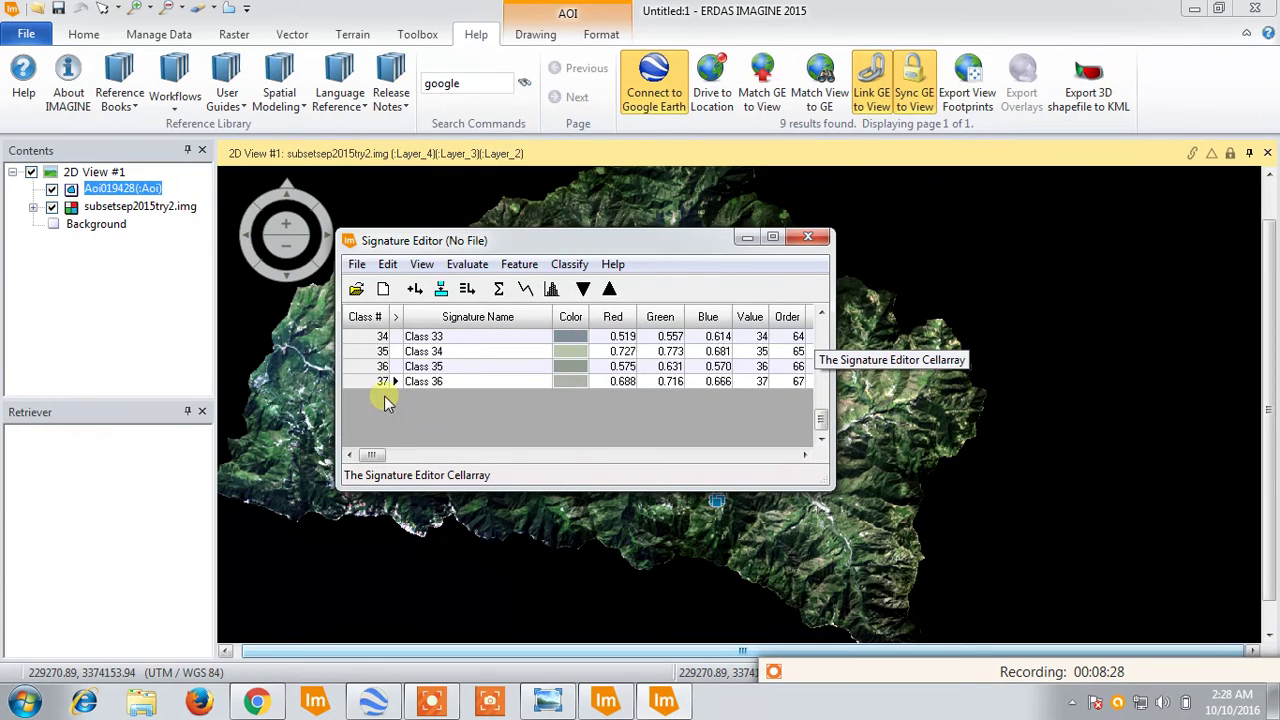
pyautogui.keyDown('shift'); pyautogui.click(376, 382); pyautogui.keyUp('shift')
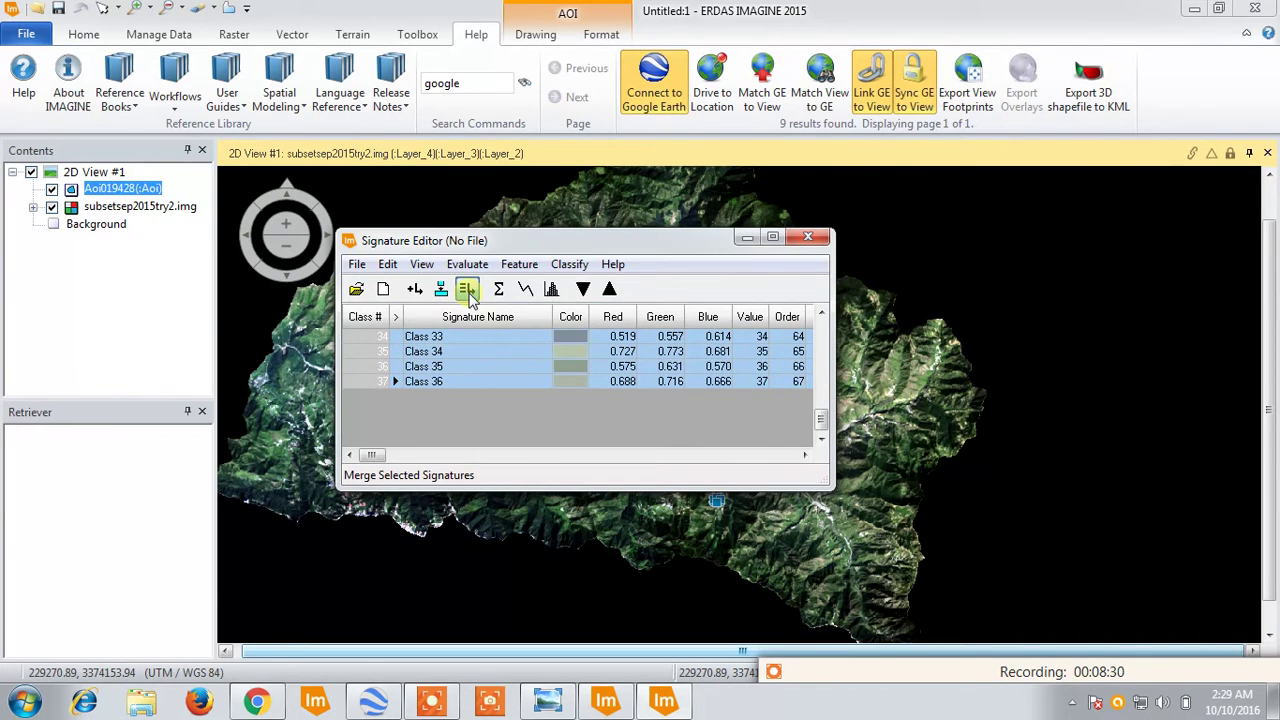
pyautogui.click(437, 441)
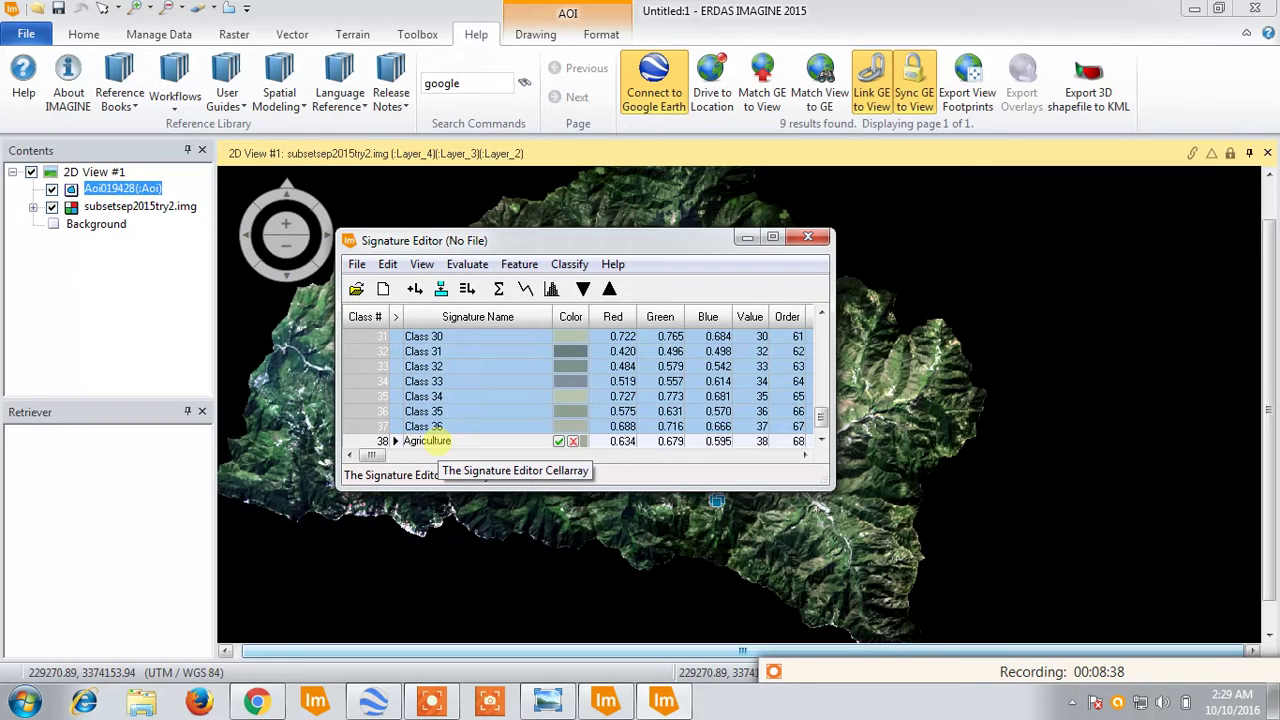
# Delete the individual signatures that were merged into Agriculture and minimize the Signature Editor.
pyautogui.rightClick(366, 410)
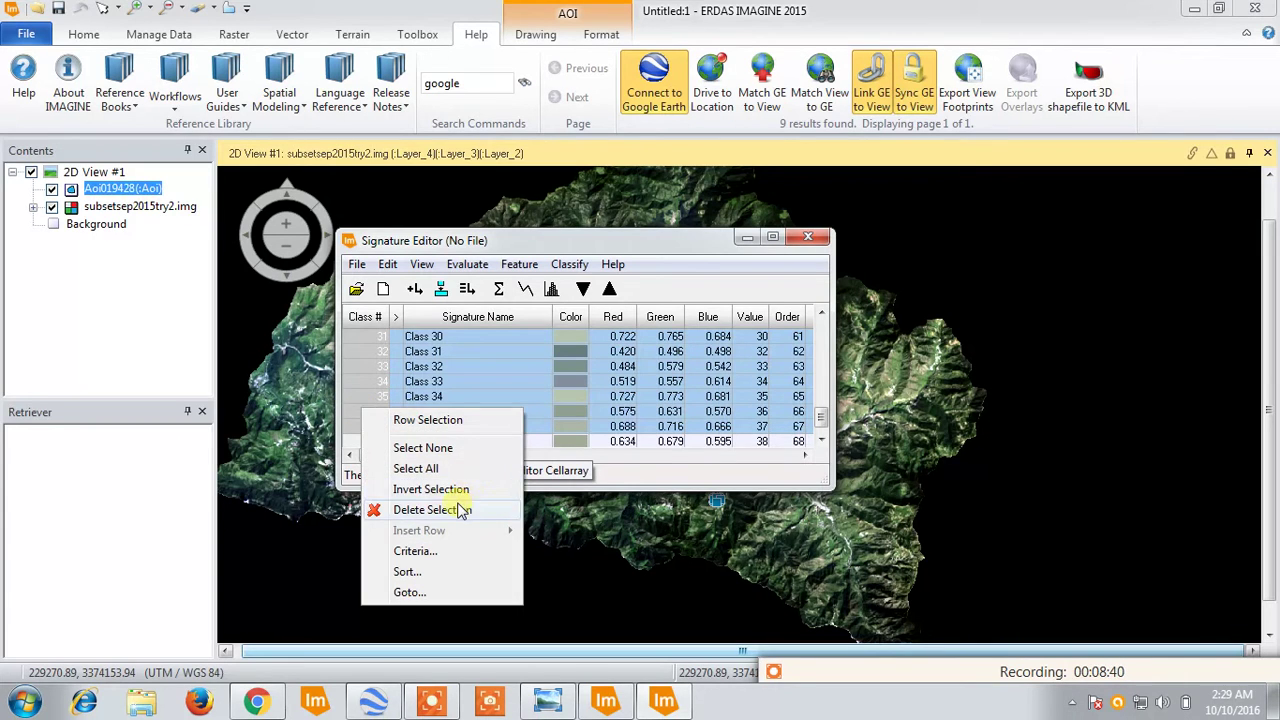
pyautogui.click(462, 510)
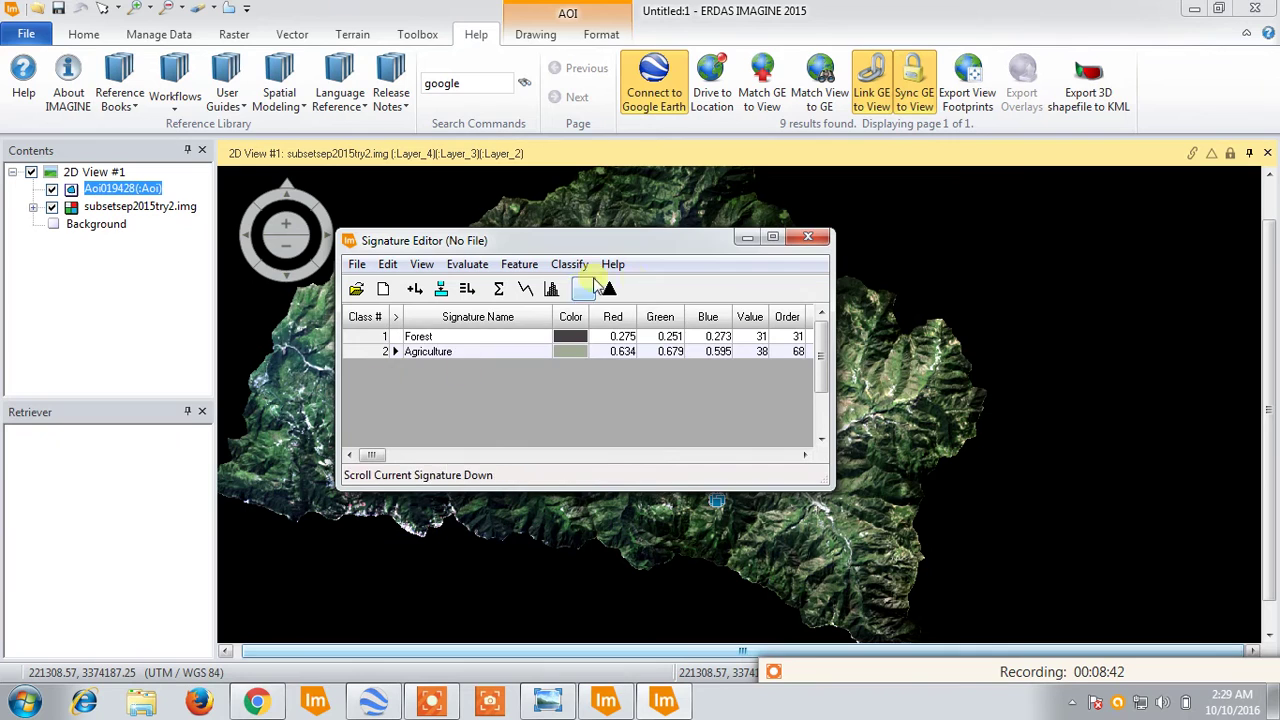
pyautogui.click(747, 237)
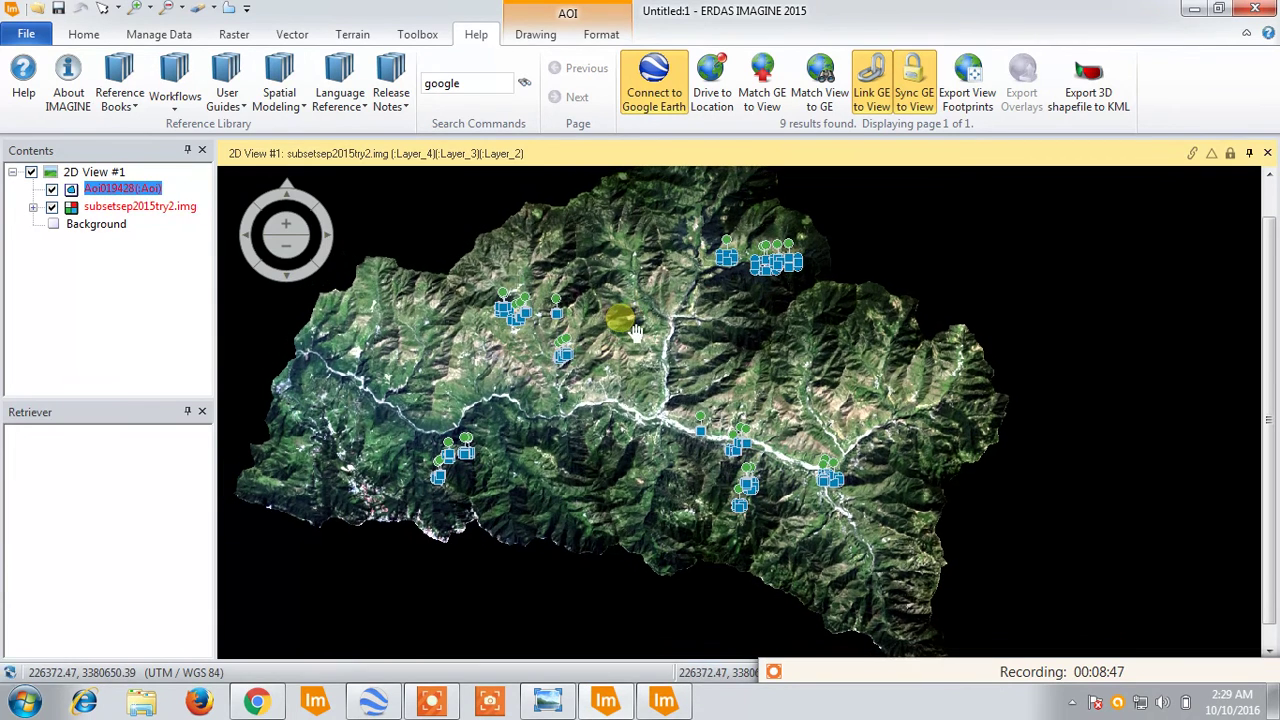
pyautogui.rightClick(140, 193)
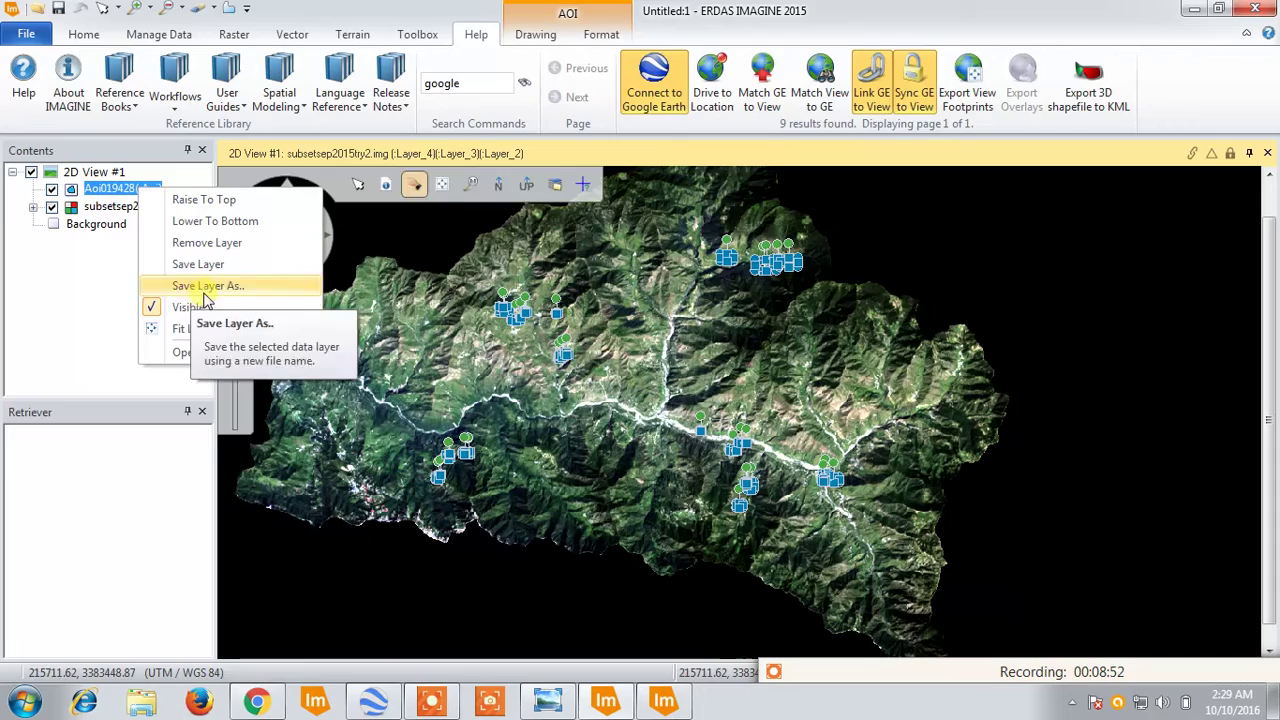
pyautogui.click(580, 400)
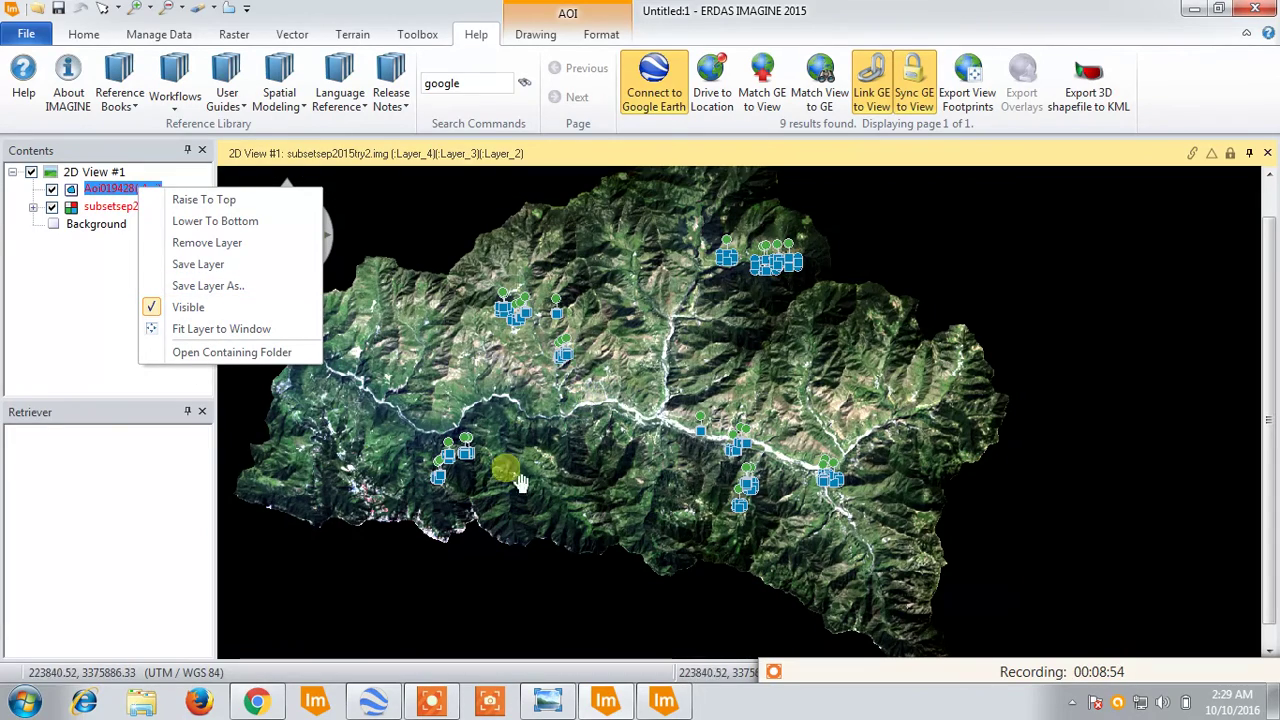
pyautogui.click(483, 395)
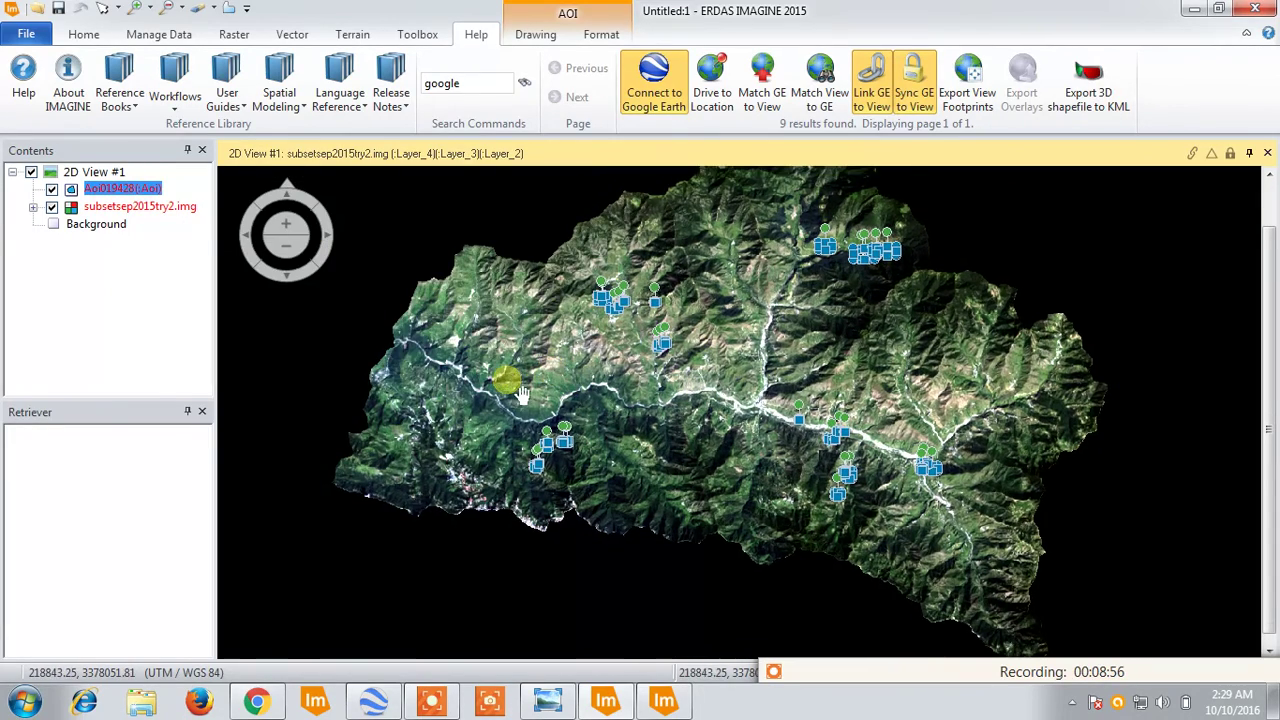
# Examine the river valleys and surrounding slopes of the satellite image for areas suited to another land-cover class.
pyautogui.scroll(2, 487, 400)
pyautogui.moveTo(484, 406); pyautogui.dragTo(457, 384)
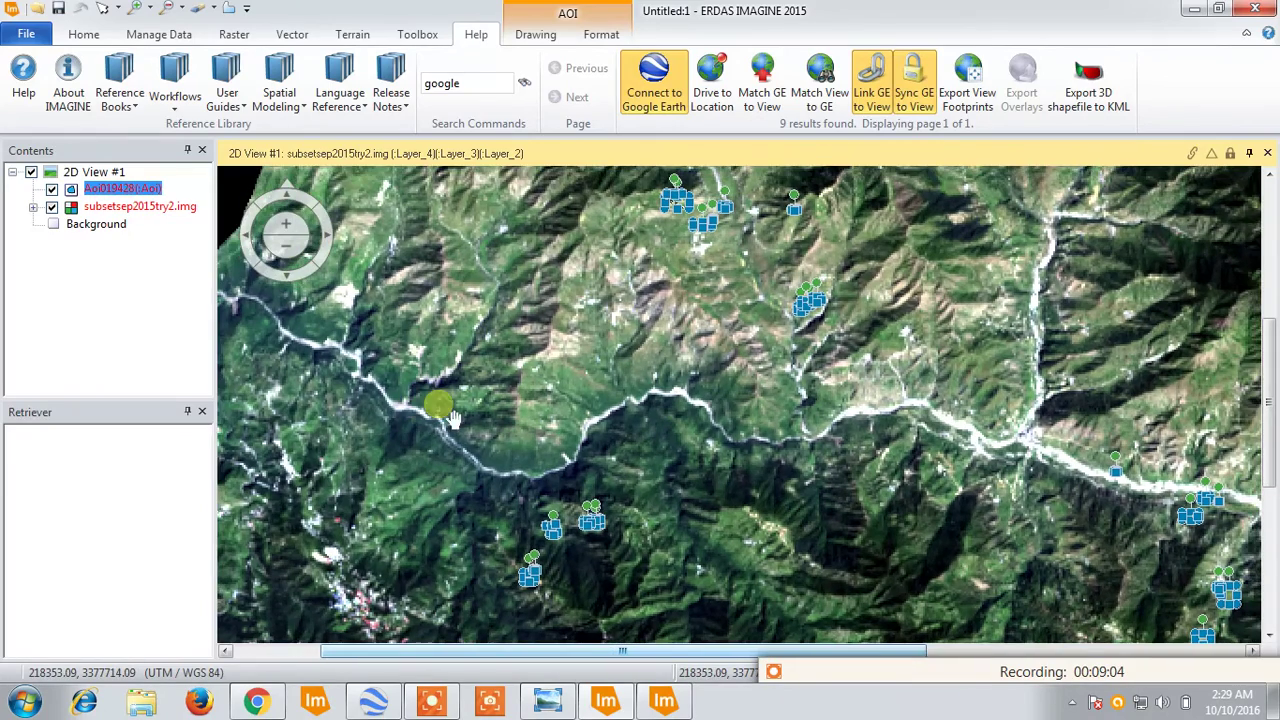
pyautogui.scroll(-3, 600, 400)
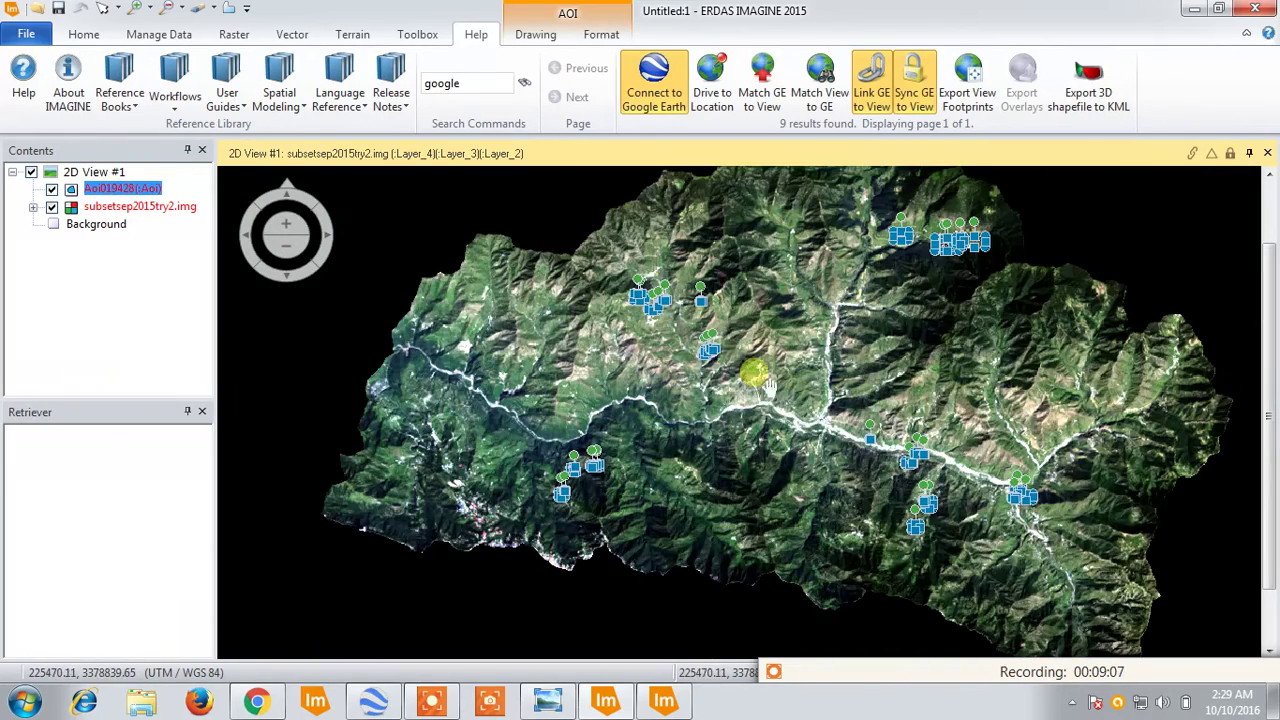
pyautogui.moveTo(769, 385); pyautogui.dragTo(700, 406)
pyautogui.moveTo(729, 321); pyautogui.dragTo(723, 340)
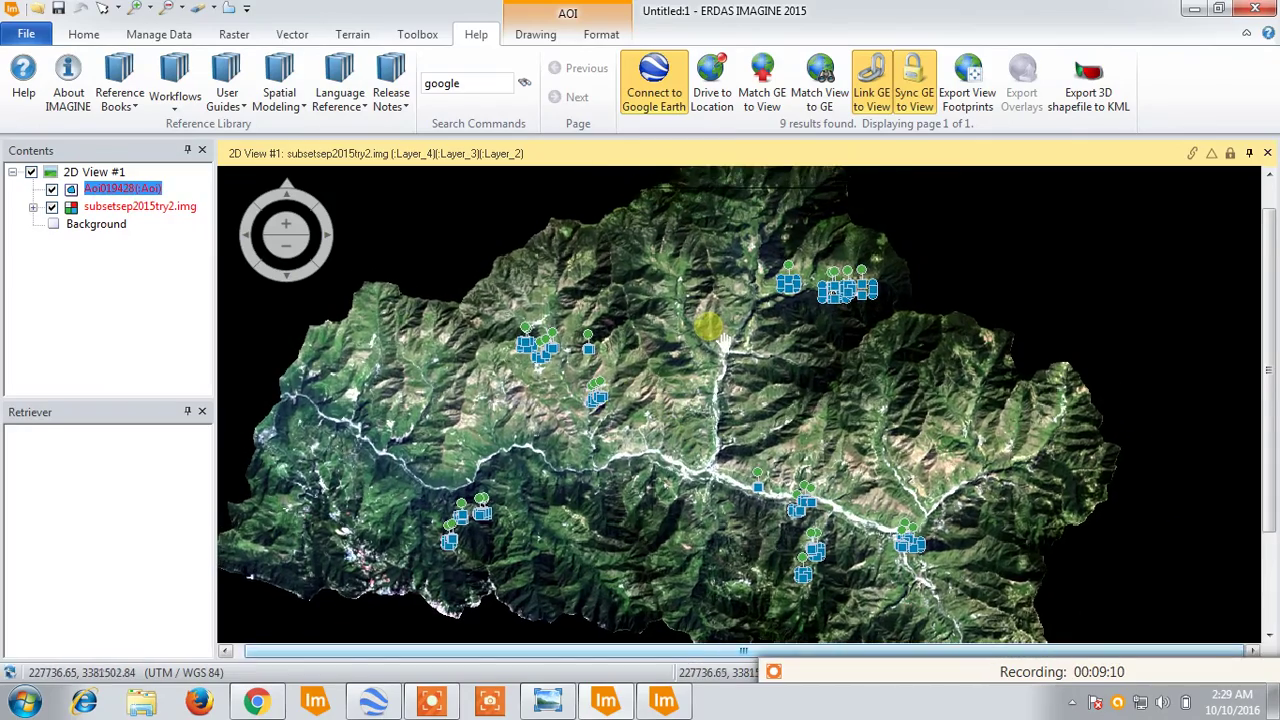
pyautogui.scroll(3, 529, 429)
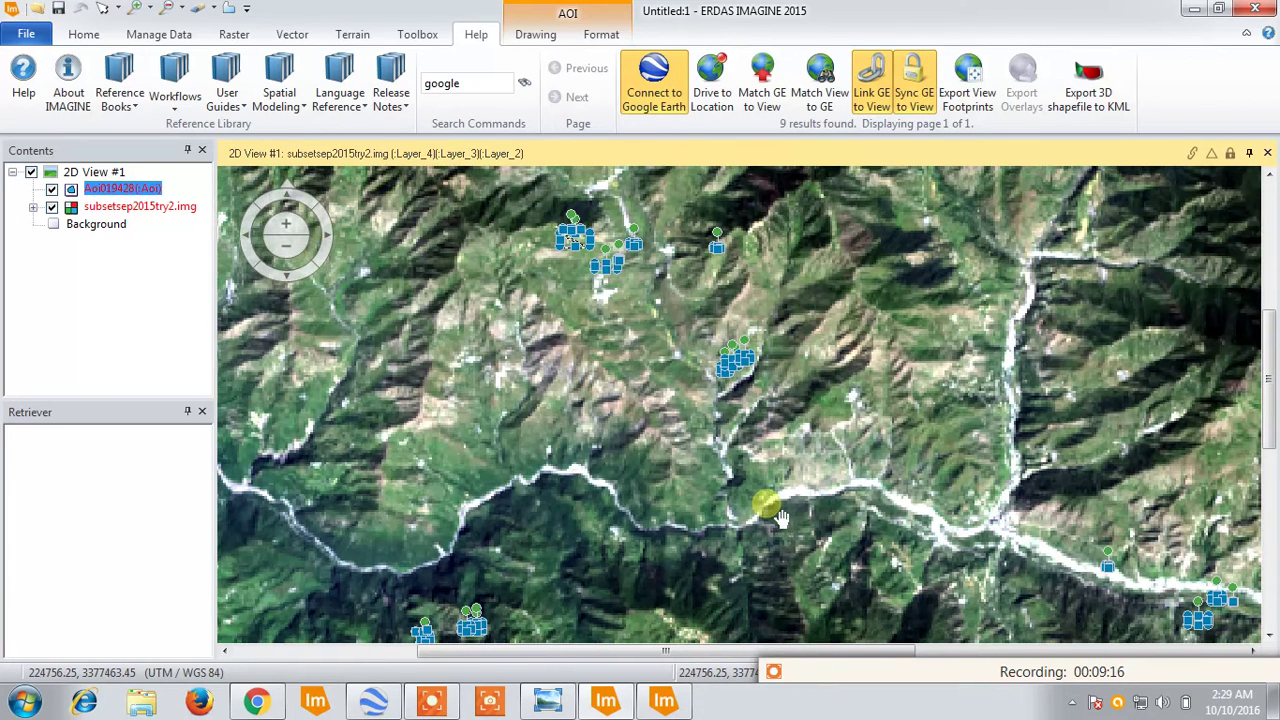
pyautogui.rightClick(136, 197)
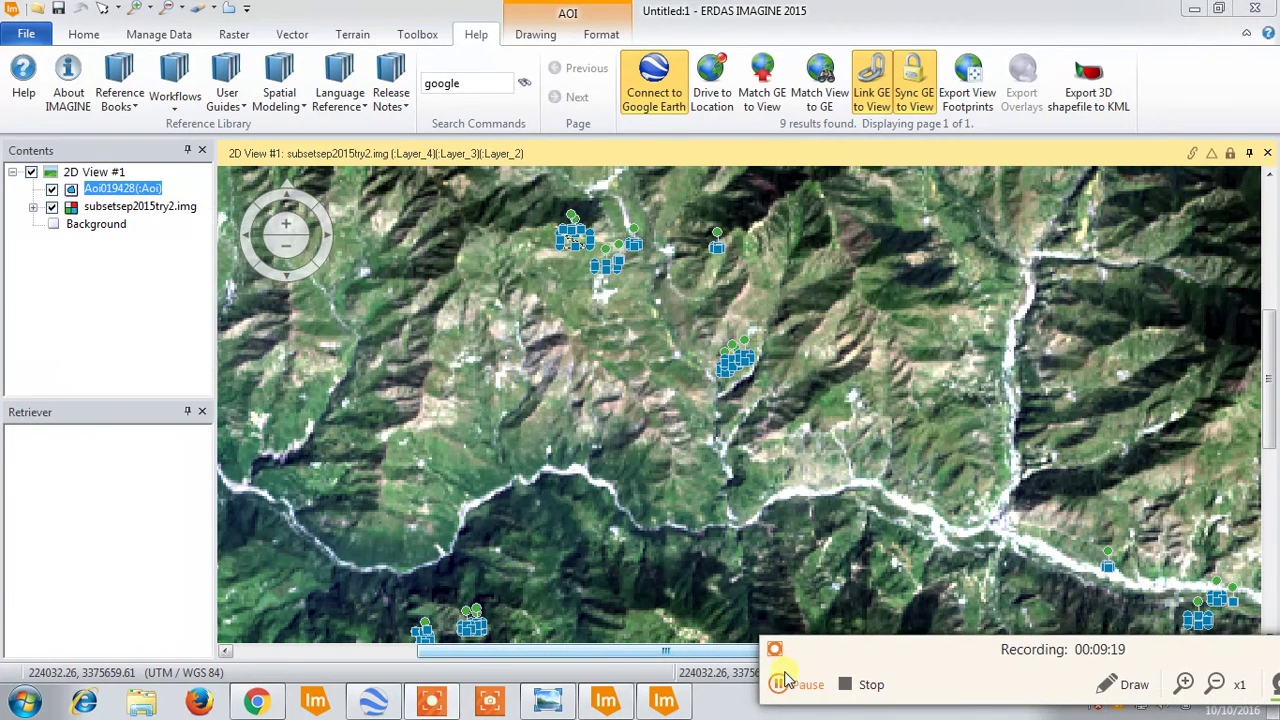
pyautogui.click(786, 685)
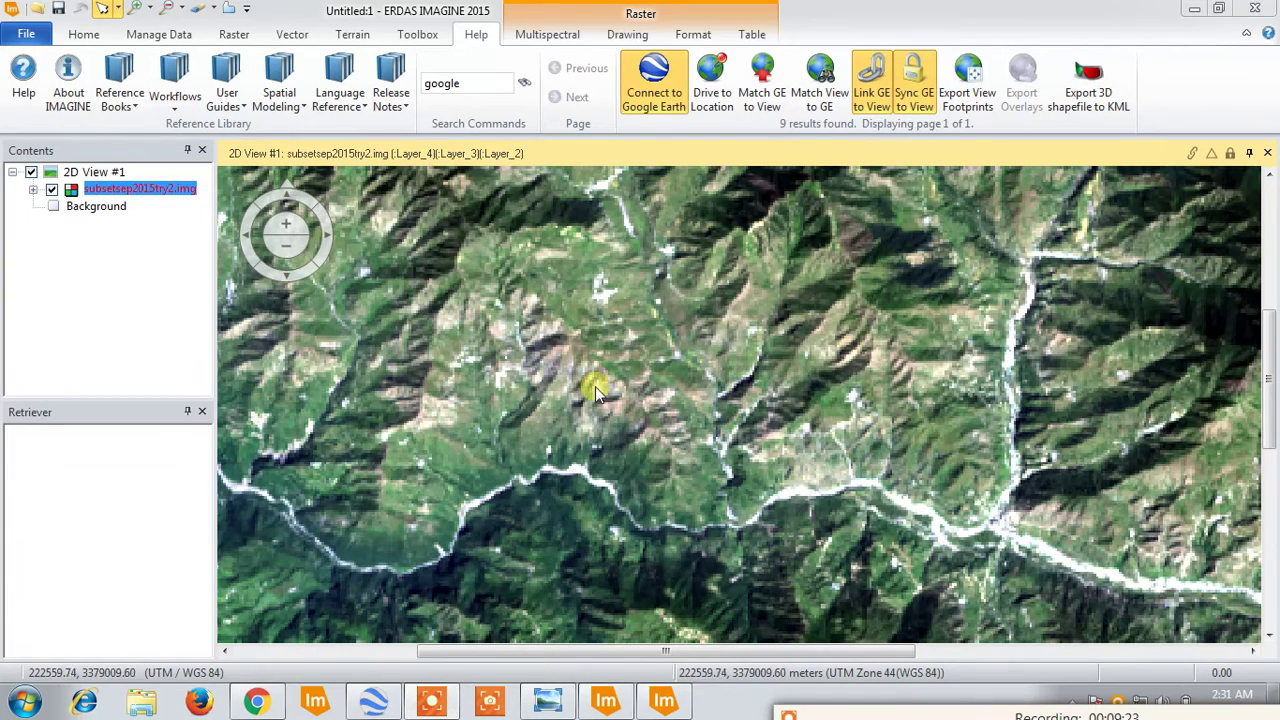
pyautogui.moveTo(346, 168)
pyautogui.click(419, 185)
pyautogui.click(420, 186)
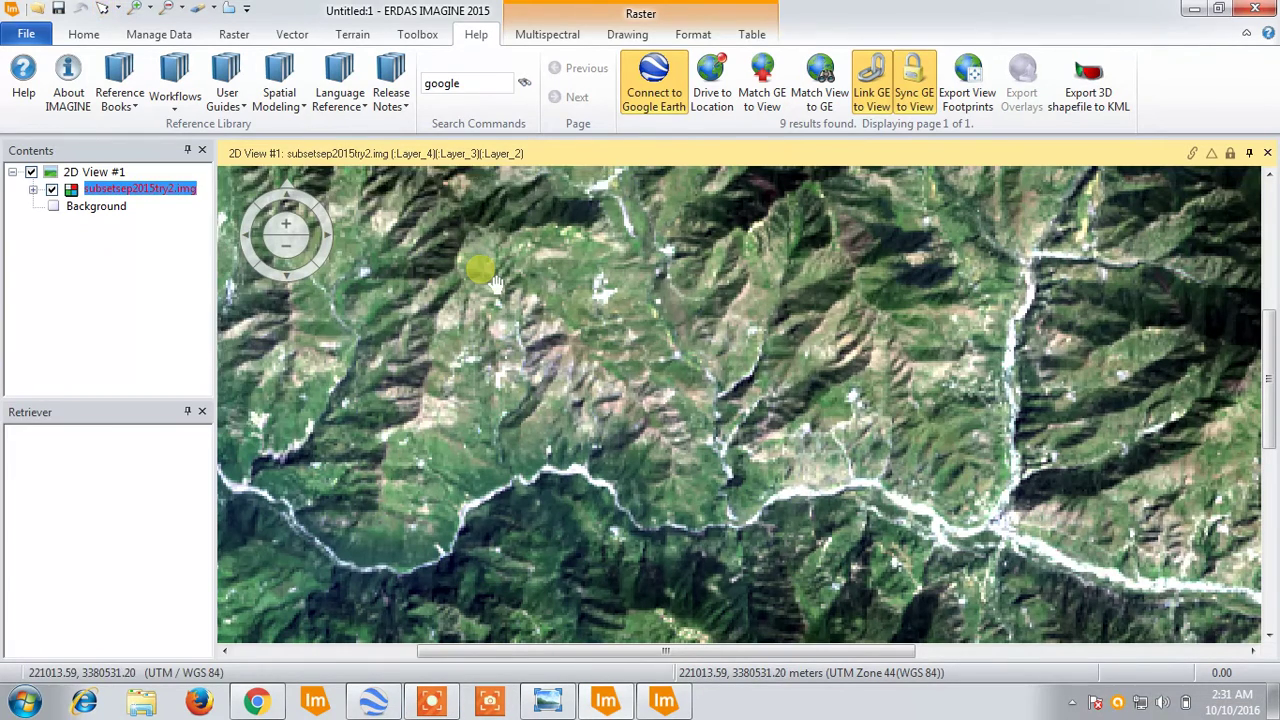
# Review the class signatures of sign2015manual.sig in the Signature Editor, placed beside the full extent of the satellite image.
pyautogui.moveTo(477, 266); pyautogui.dragTo(491, 297)
pyautogui.scroll(-5, 490, 297)
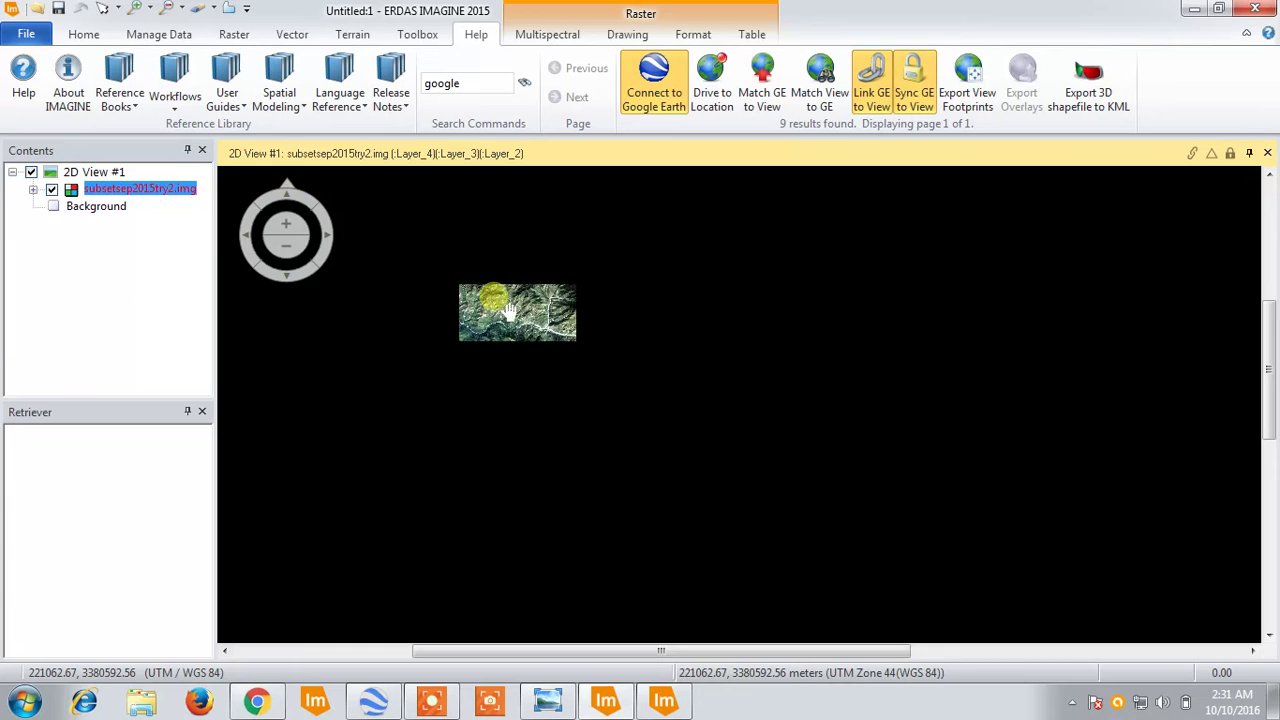
pyautogui.moveTo(512, 312); pyautogui.dragTo(533, 344)
pyautogui.scroll(5, 533, 344)
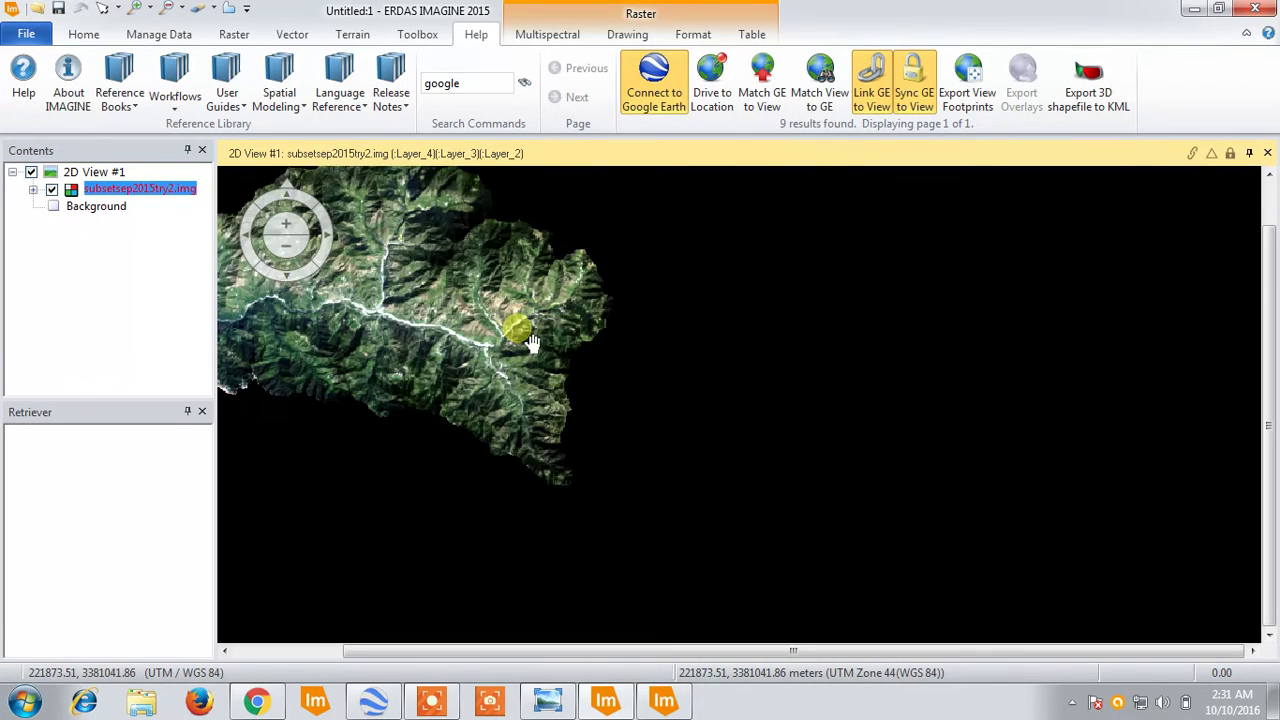
pyautogui.moveTo(461, 306); pyautogui.dragTo(548, 404)
pyautogui.click(648, 708)
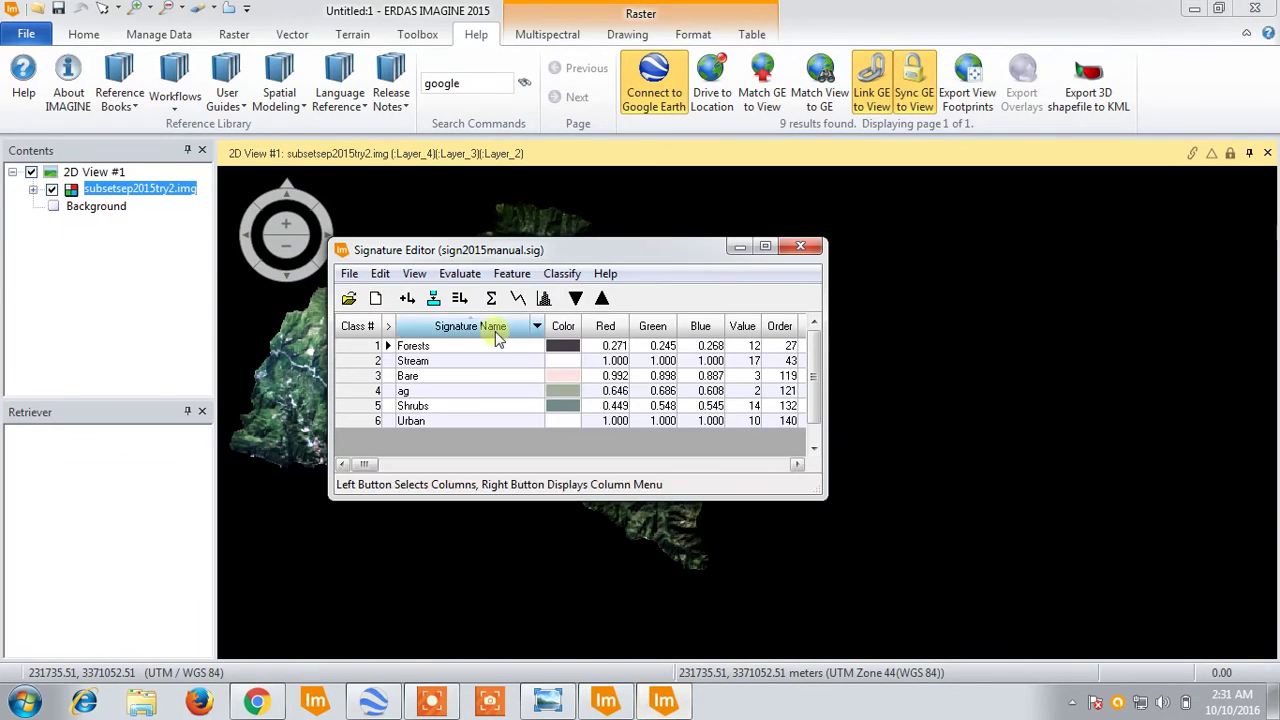
pyautogui.moveTo(491, 250); pyautogui.dragTo(536, 253)
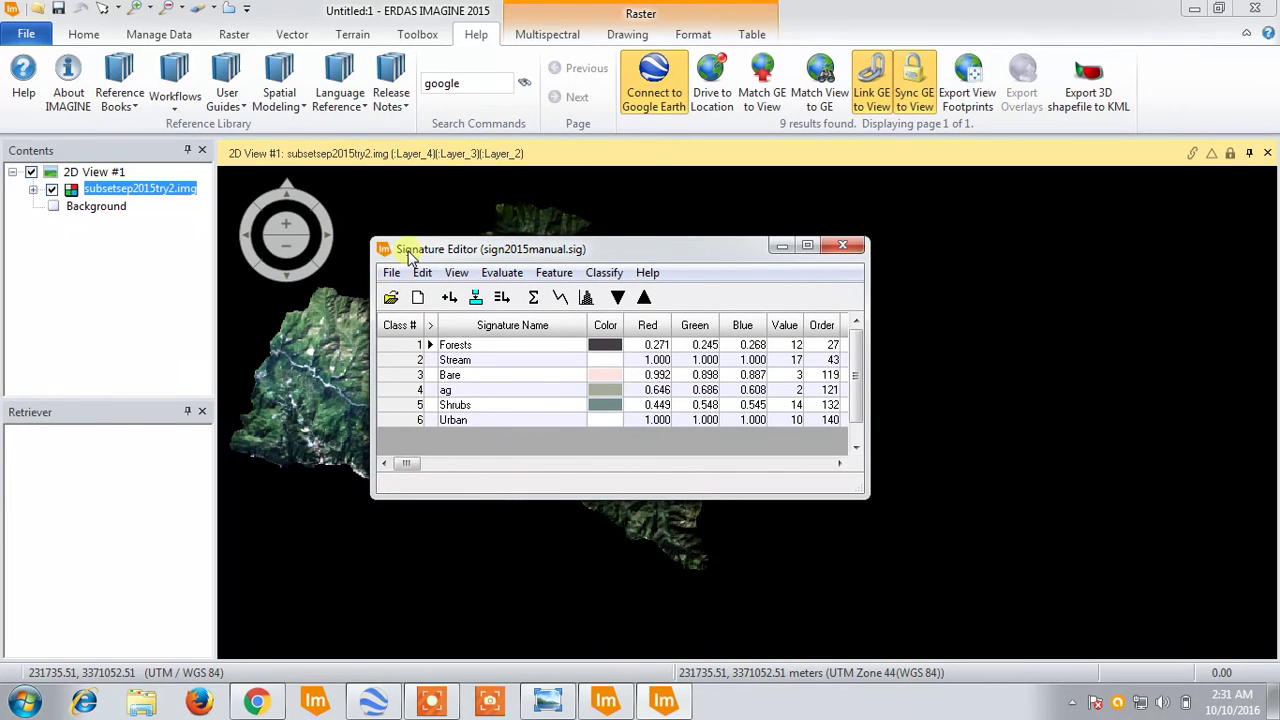
pyautogui.moveTo(408, 253); pyautogui.dragTo(597, 300)
pyautogui.moveTo(356, 331); pyautogui.dragTo(315, 393)
pyautogui.moveTo(388, 378); pyautogui.dragTo(520, 415)
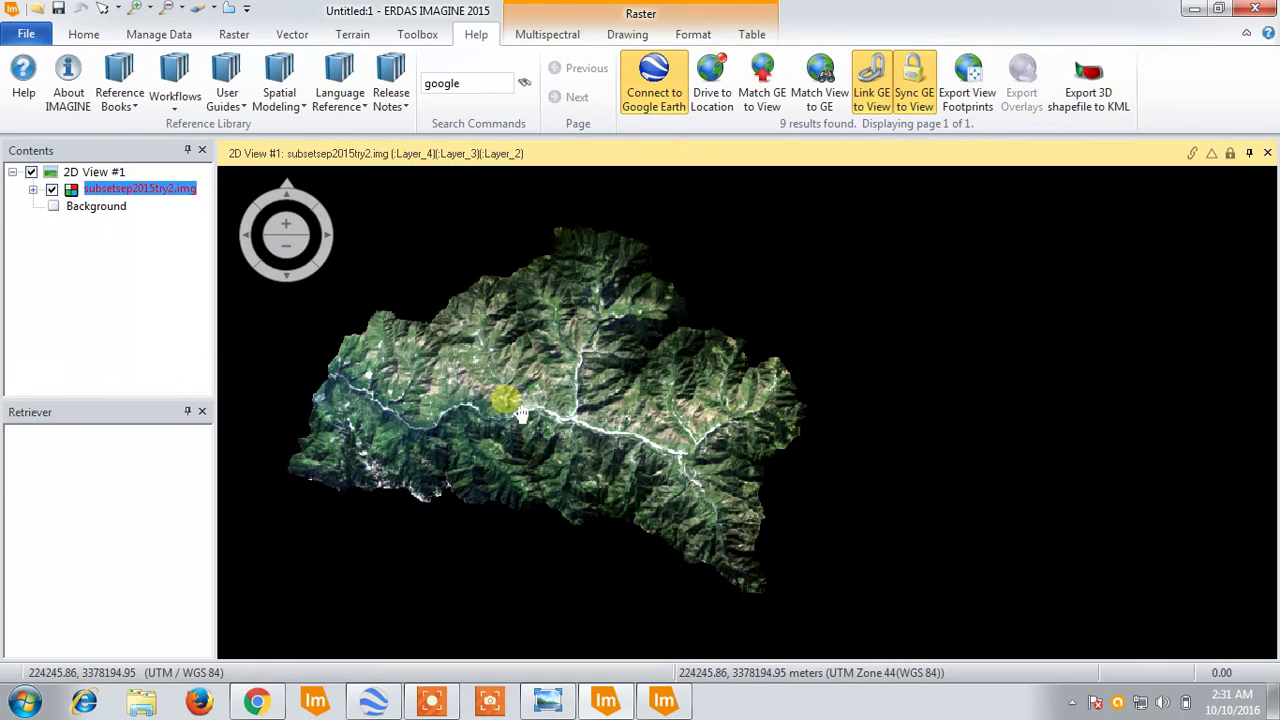
pyautogui.click(608, 703)
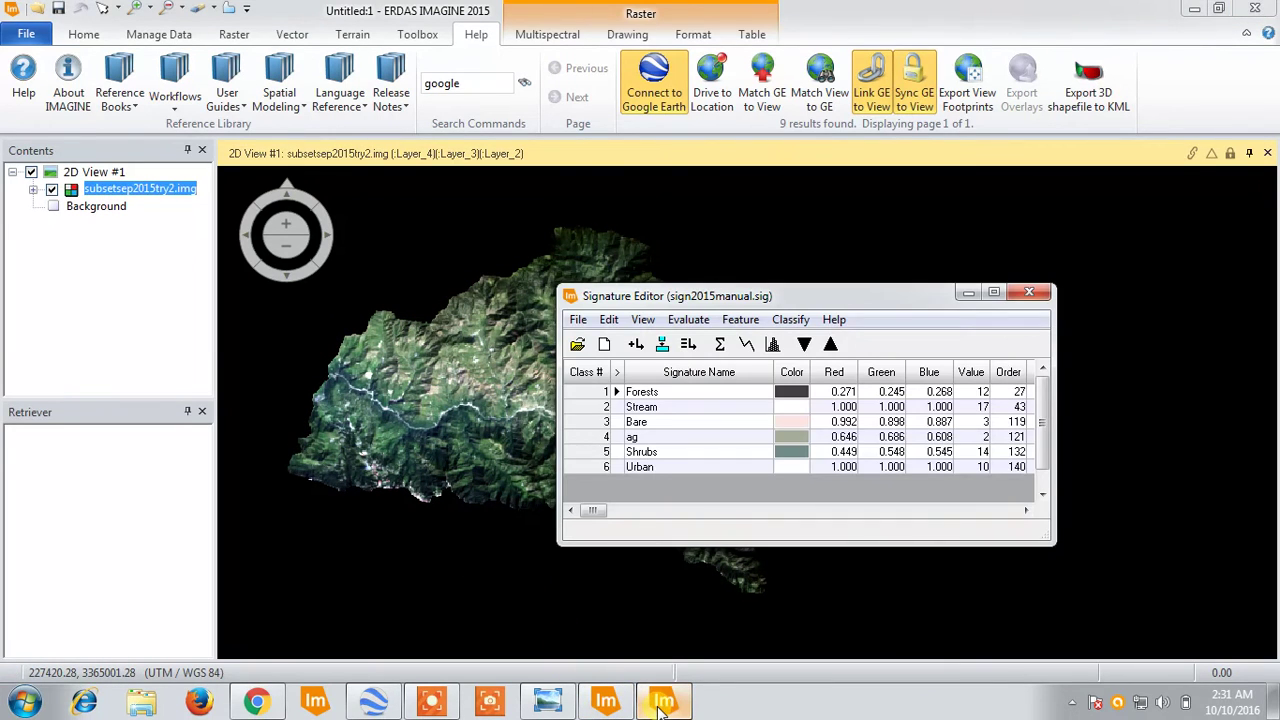